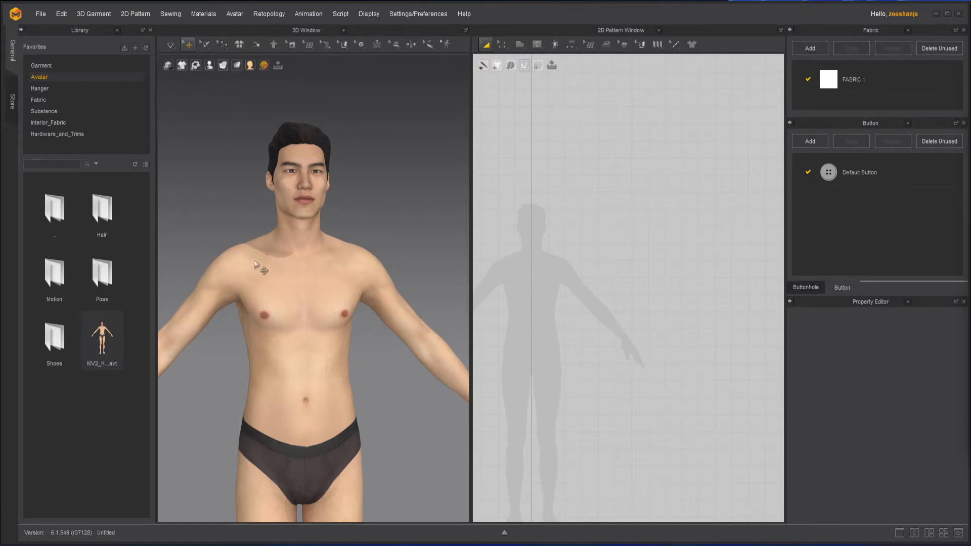
Step: Using Line (Avatar), start an outline at the neck's front centre and trace around the avatar's left side to the nape
{"action": "scroll", "coordinate": [341, 413], "scroll_direction": "up", "scroll_amount": 1}
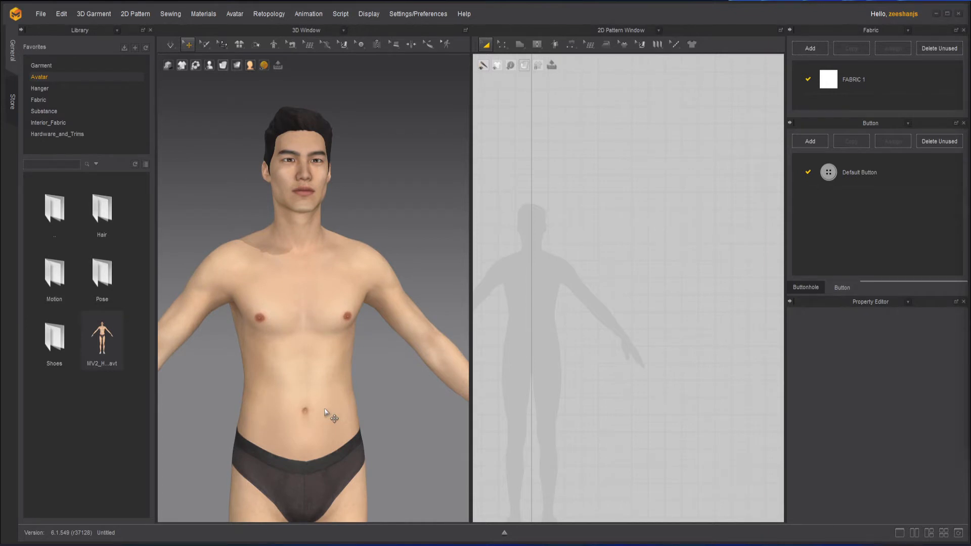
{"action": "left_click", "coordinate": [324, 44]}
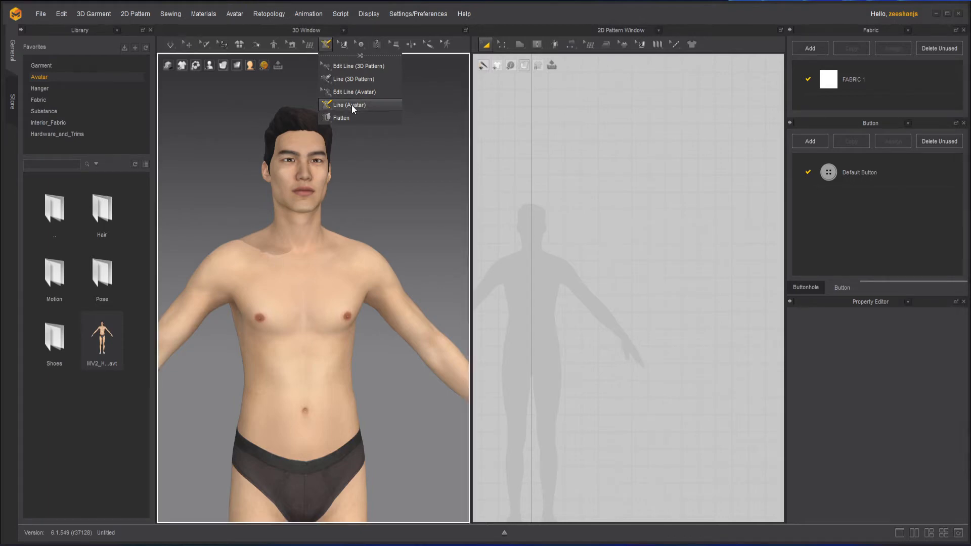
{"action": "left_click", "coordinate": [352, 104]}
{"action": "right_click_drag", "start_coordinate": [402, 259], "coordinate": [392, 246]}
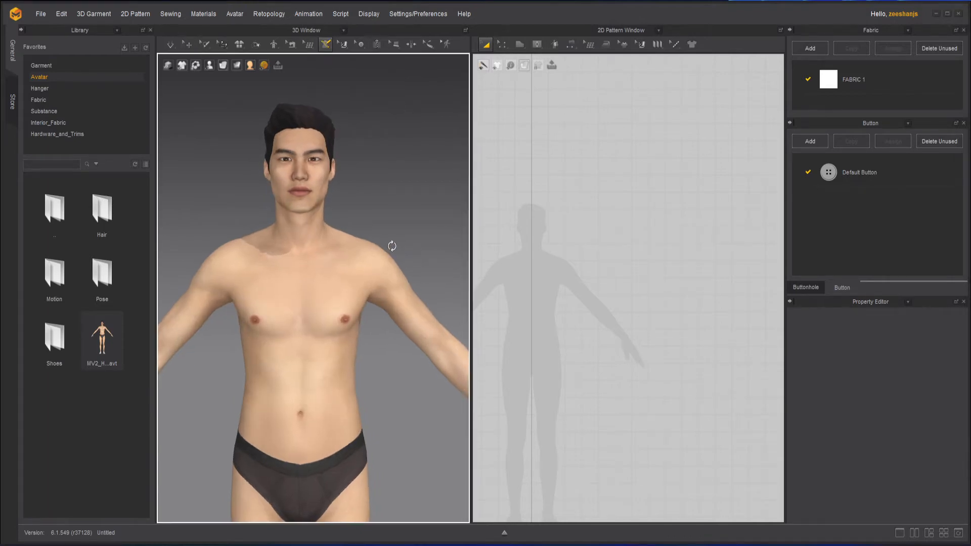
{"action": "scroll", "coordinate": [344, 246], "scroll_direction": "up", "scroll_amount": 3}
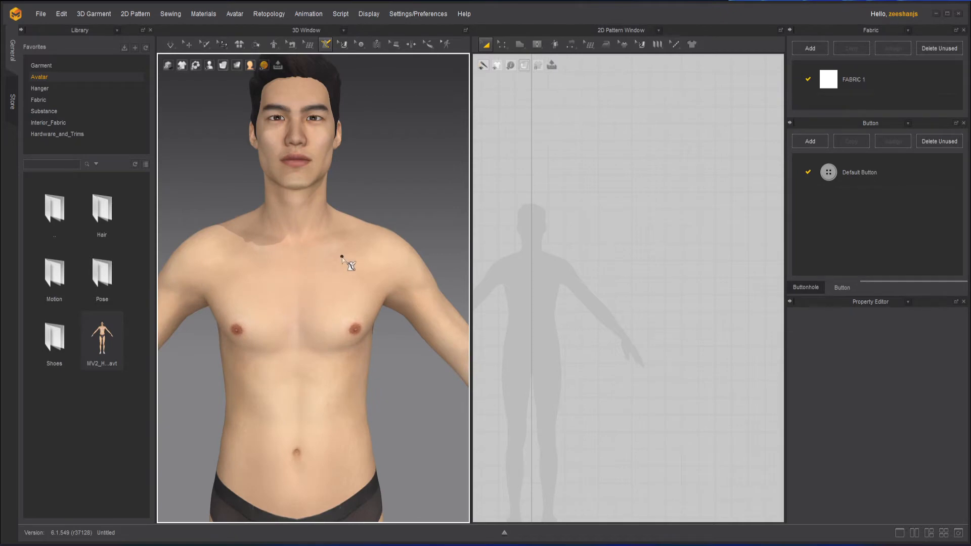
{"action": "right_click_drag", "start_coordinate": [360, 258], "coordinate": [325, 310]}
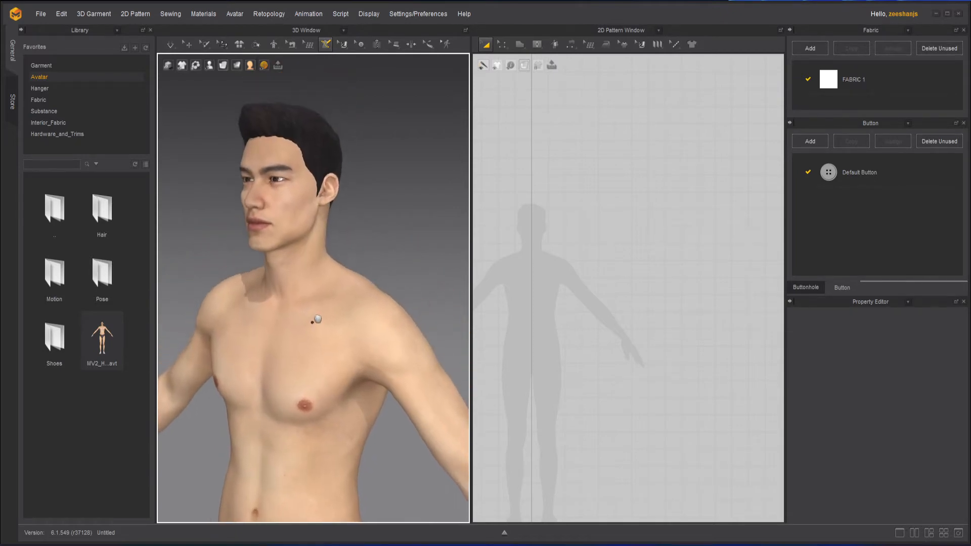
{"action": "scroll", "coordinate": [281, 263], "scroll_direction": "up", "scroll_amount": 3}
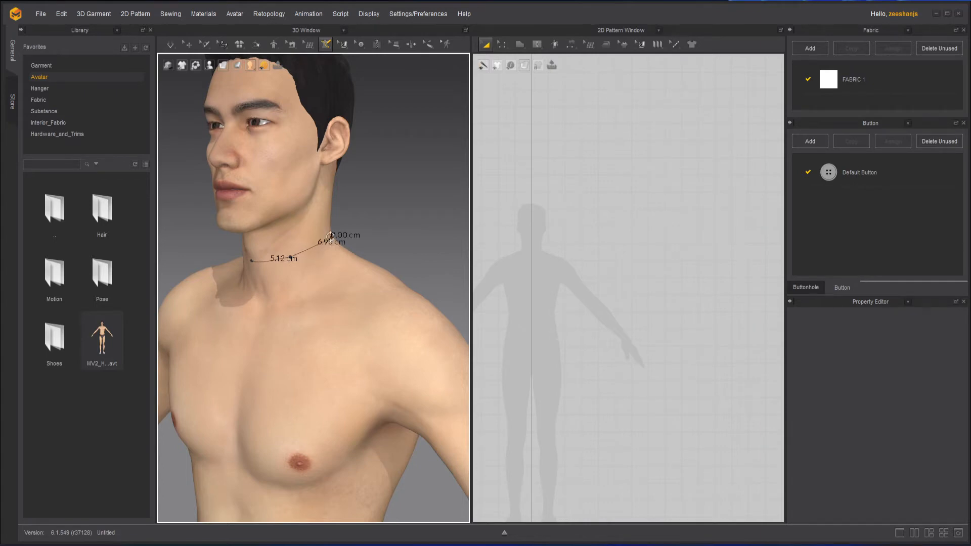
{"action": "right_click_drag", "start_coordinate": [331, 241], "coordinate": [206, 244]}
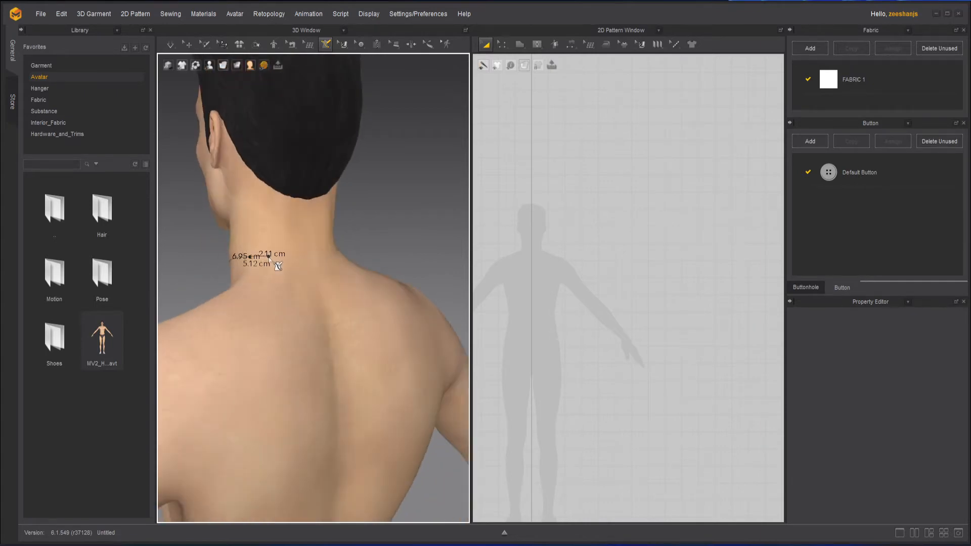
{"action": "left_click", "coordinate": [271, 251]}
Step: Extend the outline down the spine to the briefs, then around the avatar's left hip toward the front
{"action": "middle_click_drag", "start_coordinate": [341, 398], "coordinate": [351, 155]}
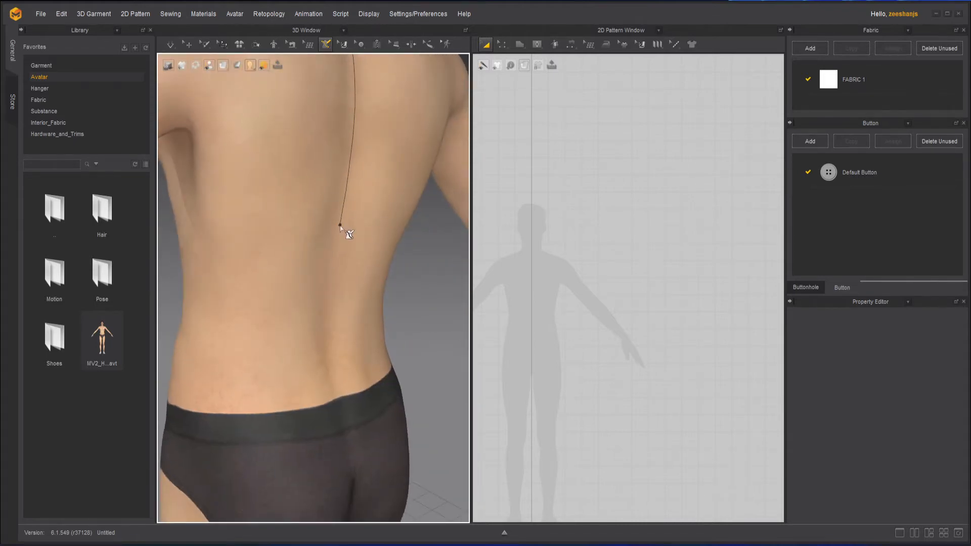
{"action": "left_click", "coordinate": [344, 429]}
{"action": "left_click", "coordinate": [298, 442]}
{"action": "left_click", "coordinate": [199, 442]}
{"action": "right_click_drag", "start_coordinate": [190, 444], "coordinate": [352, 435]}
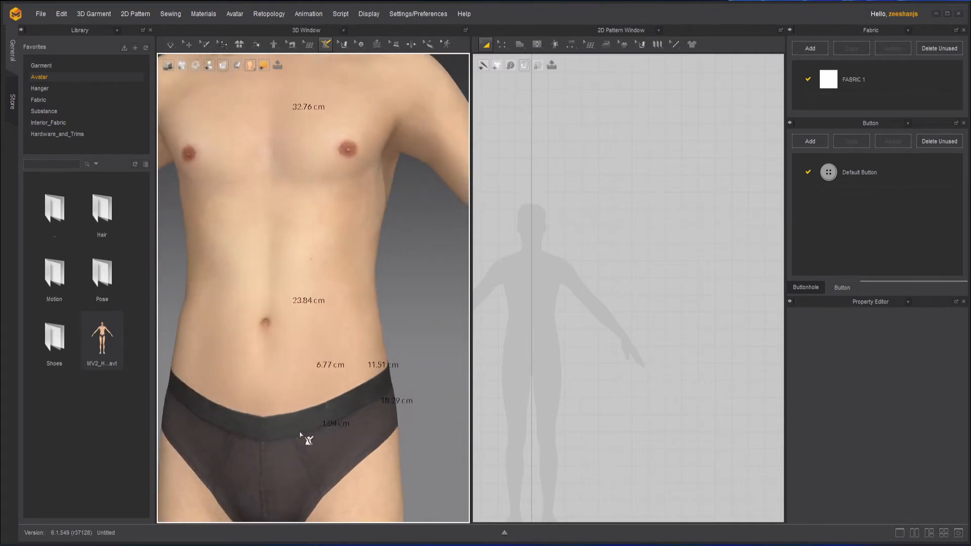
Step: Run the outline up the front centre in segments of about 31.25 and 27.29 cm, closing it at the neck's starting point
{"action": "left_click", "coordinate": [254, 371]}
{"action": "left_click", "coordinate": [270, 191]}
{"action": "middle_click_drag", "start_coordinate": [284, 163], "coordinate": [280, 373]}
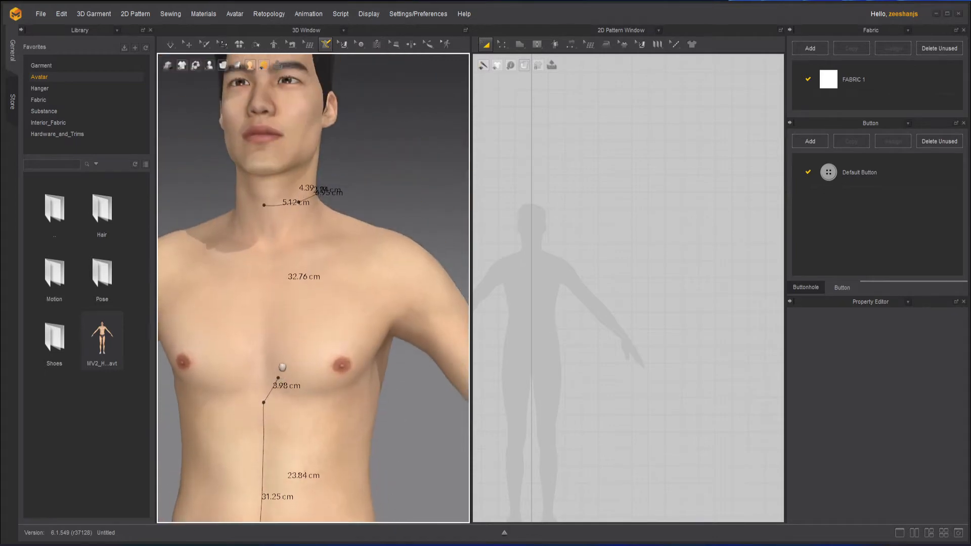
{"action": "double_click", "coordinate": [264, 207]}
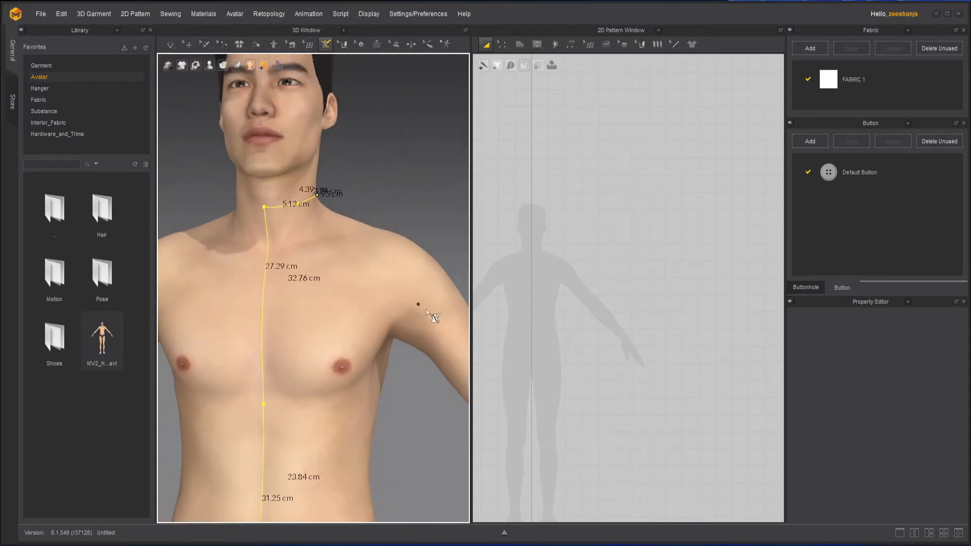
Step: Start an armhole line at the avatar's left shoulder tip and trace it down the front into the armpit
{"action": "scroll", "coordinate": [379, 359], "scroll_direction": "down", "scroll_amount": 3}
{"action": "right_click_drag", "start_coordinate": [379, 390], "coordinate": [328, 345]}
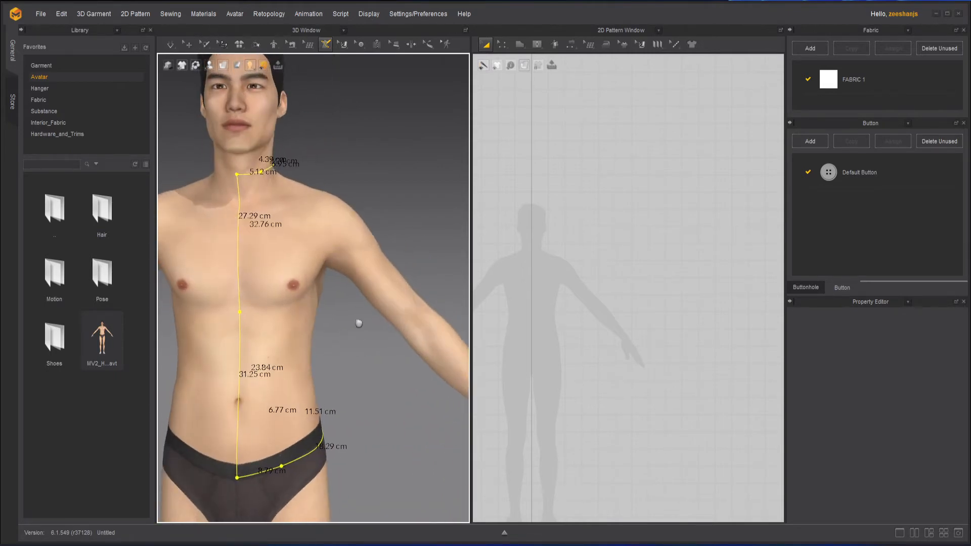
{"action": "middle_click_drag", "start_coordinate": [359, 324], "coordinate": [327, 383]}
{"action": "scroll", "coordinate": [327, 303], "scroll_direction": "up", "scroll_amount": 3}
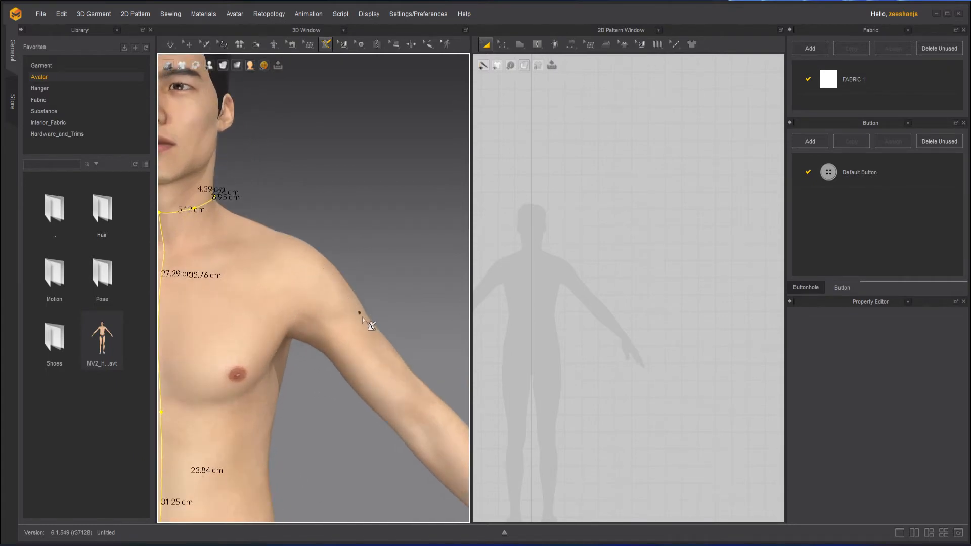
{"action": "left_click", "coordinate": [294, 243]}
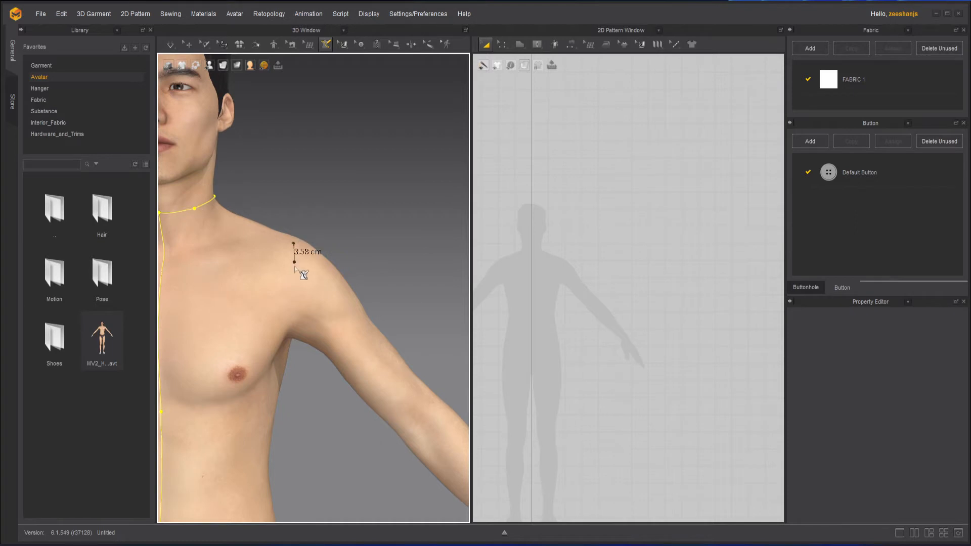
{"action": "left_click", "coordinate": [290, 290]}
{"action": "left_click", "coordinate": [289, 329]}
{"action": "scroll", "coordinate": [292, 344], "scroll_direction": "down", "scroll_amount": 4}
{"action": "right_click_drag", "start_coordinate": [292, 344], "coordinate": [151, 295]}
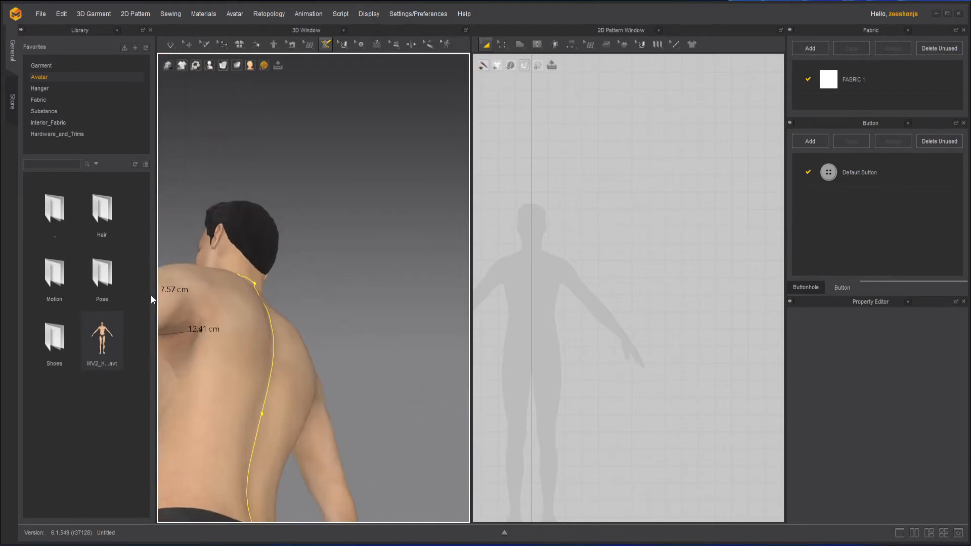
Step: Trace the armhole line up the back of the left shoulder and close it at its starting point
{"action": "left_click", "coordinate": [182, 332]}
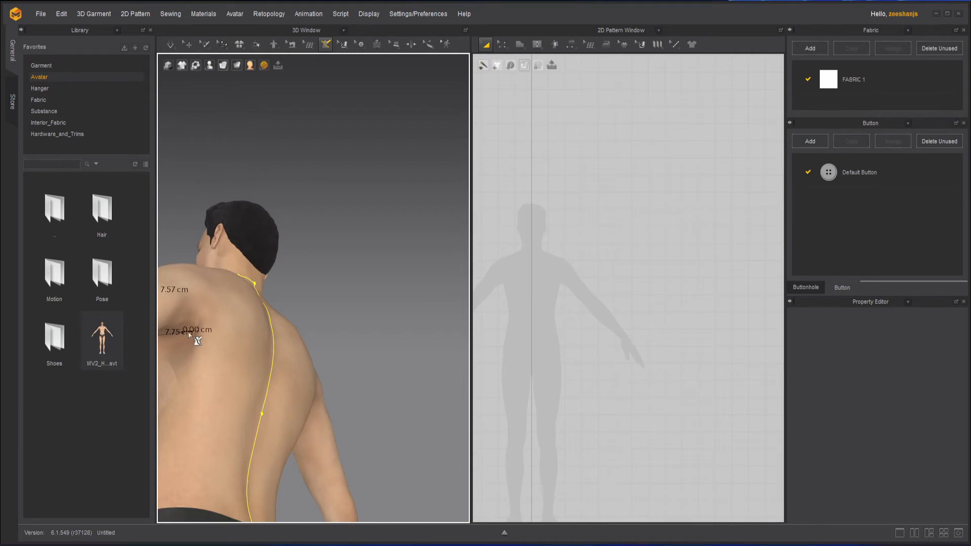
{"action": "left_click", "coordinate": [210, 301]}
{"action": "right_click_drag", "start_coordinate": [212, 302], "coordinate": [276, 313]}
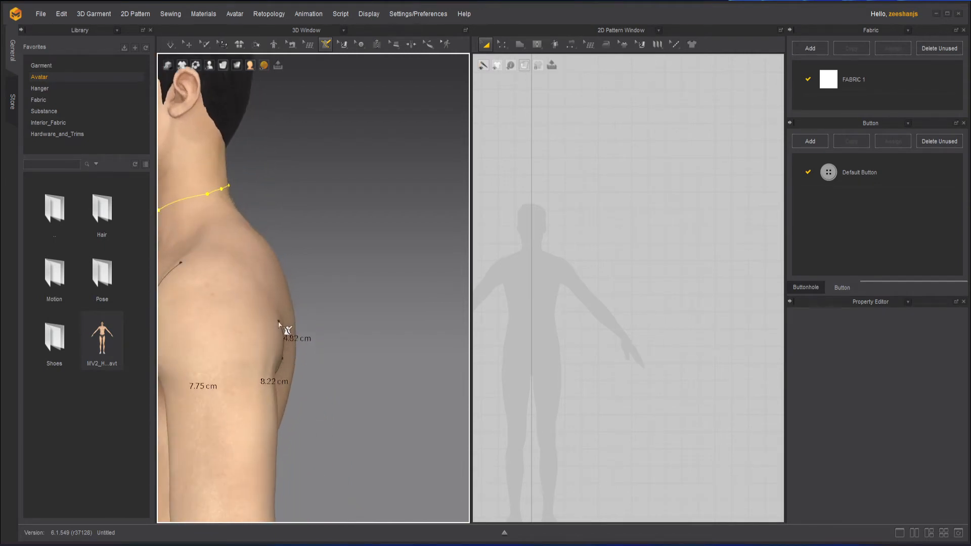
{"action": "left_click", "coordinate": [271, 289]}
{"action": "left_click", "coordinate": [215, 254]}
{"action": "left_click", "coordinate": [182, 263]}
Step: Draw the left side seam from the armpit to the hip outline in segments of about 13.22, 11.12 and 10.36 cm
{"action": "right_click_drag", "start_coordinate": [316, 369], "coordinate": [344, 341]}
{"action": "middle_click_drag", "start_coordinate": [356, 349], "coordinate": [348, 314]}
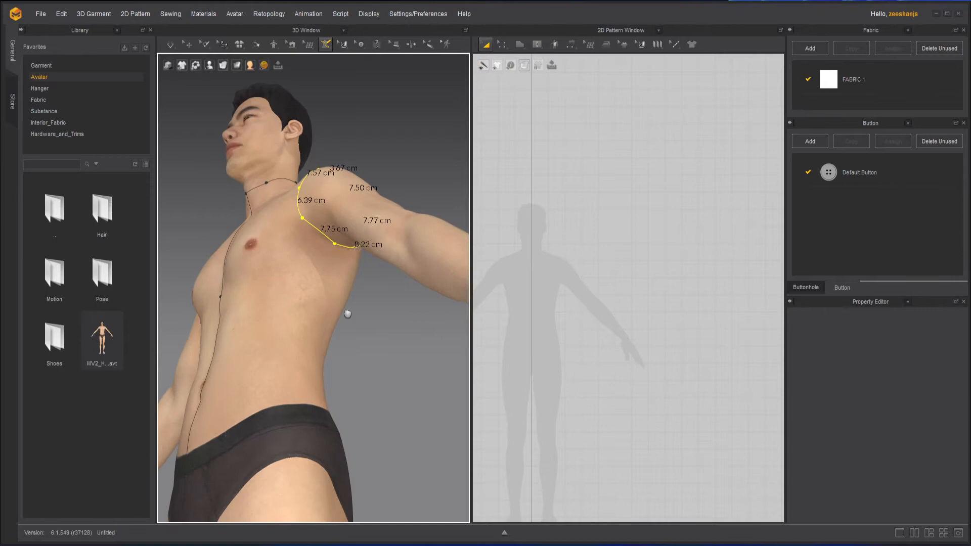
{"action": "left_click", "coordinate": [342, 248]}
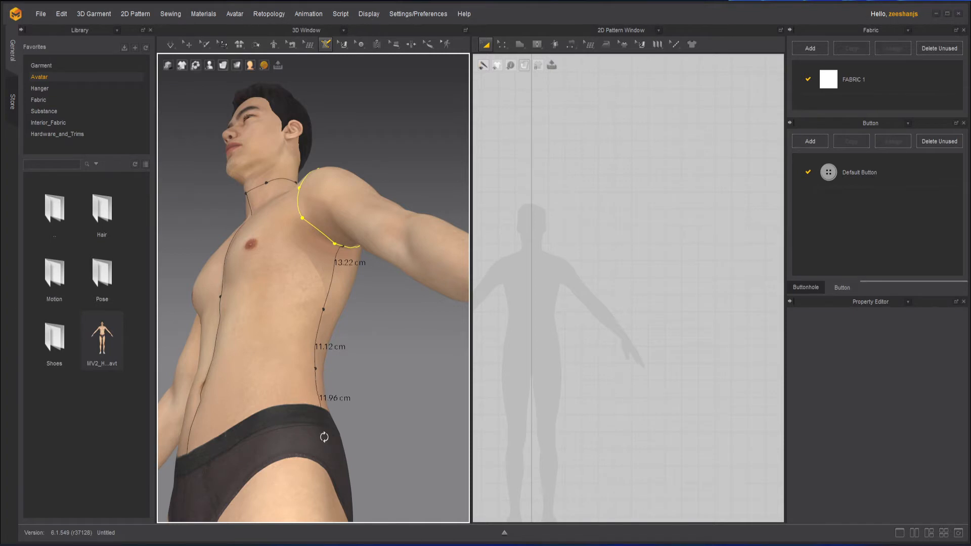
{"action": "scroll", "coordinate": [325, 424], "scroll_direction": "up", "scroll_amount": 5}
{"action": "middle_click_drag", "start_coordinate": [316, 408], "coordinate": [330, 246]}
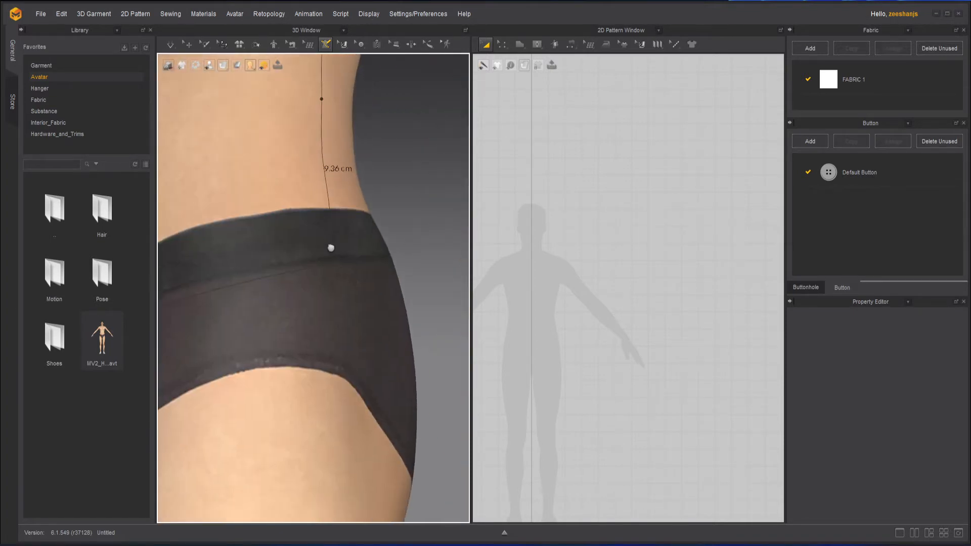
{"action": "scroll", "coordinate": [334, 275], "scroll_direction": "up", "scroll_amount": 3}
{"action": "double_click", "coordinate": [342, 251]}
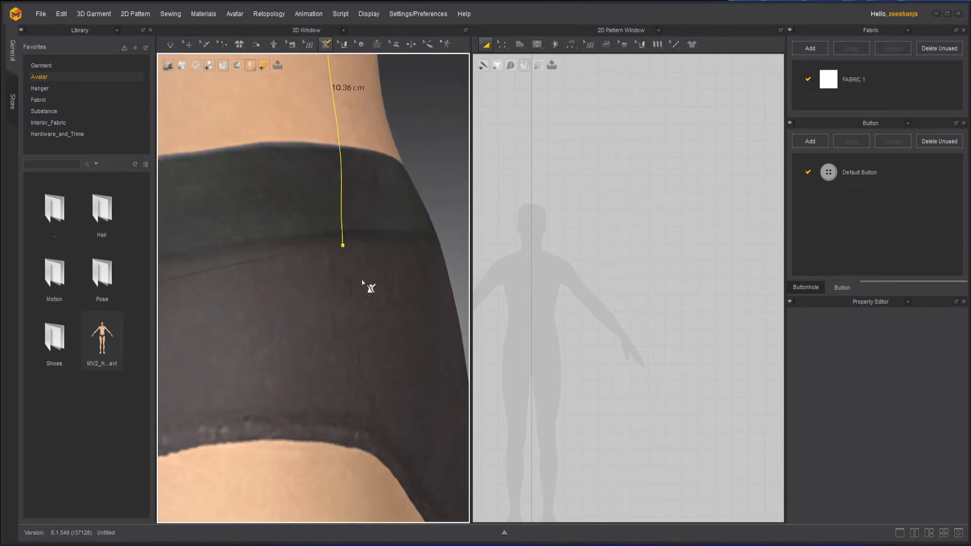
Step: Draw the left shoulder seam from the neckline to the armhole in segments of about 7.58 and 7 cm
{"action": "scroll", "coordinate": [397, 296], "scroll_direction": "down", "scroll_amount": 5}
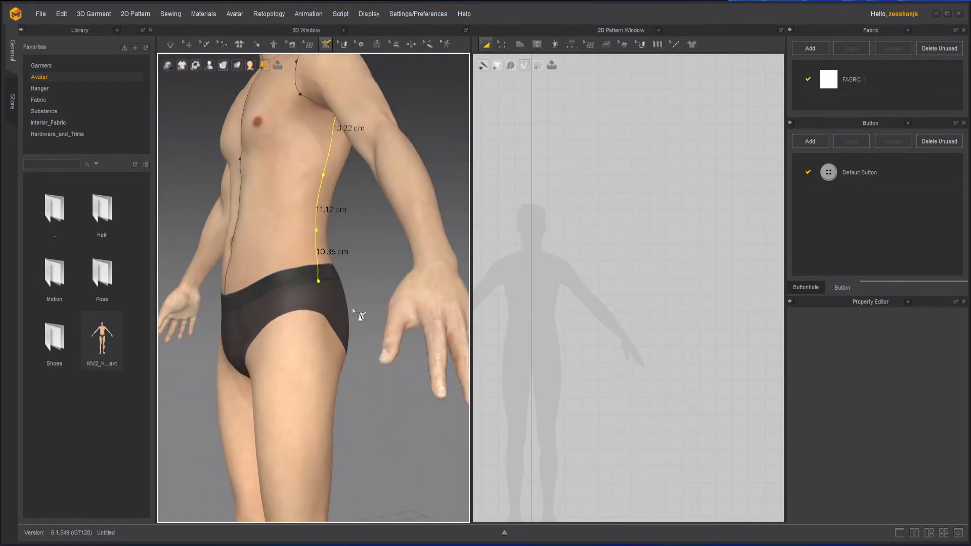
{"action": "right_click_drag", "start_coordinate": [307, 309], "coordinate": [354, 331]}
{"action": "middle_click_drag", "start_coordinate": [353, 331], "coordinate": [360, 424]}
{"action": "right_click_drag", "start_coordinate": [360, 424], "coordinate": [298, 450]}
{"action": "scroll", "coordinate": [279, 230], "scroll_direction": "up", "scroll_amount": 2}
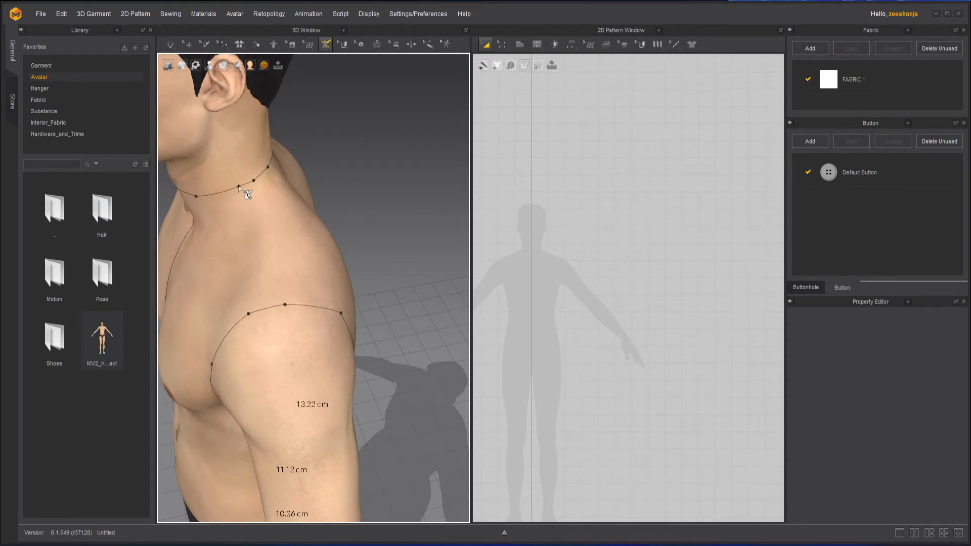
{"action": "left_click", "coordinate": [238, 187]}
{"action": "left_click", "coordinate": [258, 250]}
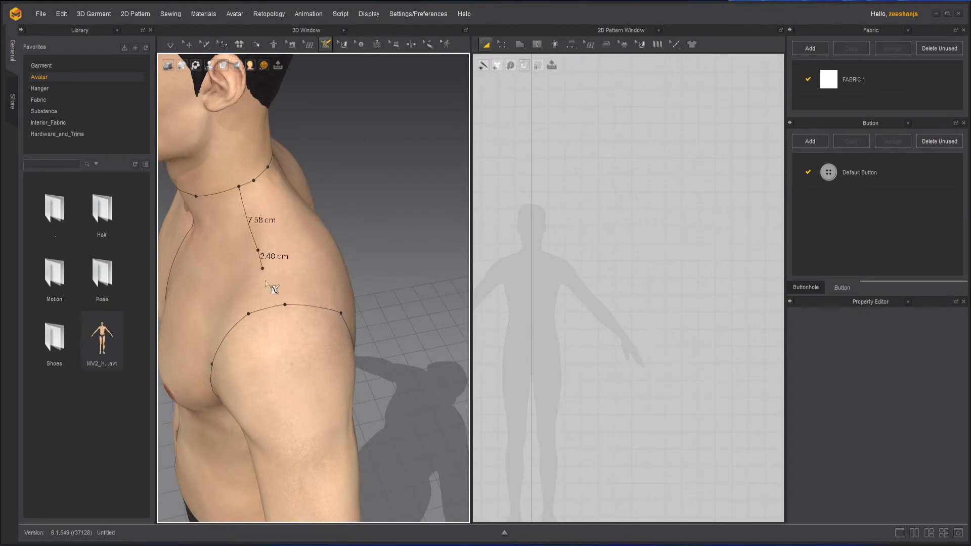
{"action": "left_click", "coordinate": [274, 306]}
{"action": "double_click", "coordinate": [273, 307]}
Step: Start a sleeve line just outside the left armhole, tracing from the shoulder down the front and under the arm
{"action": "right_click_drag", "start_coordinate": [400, 320], "coordinate": [425, 276]}
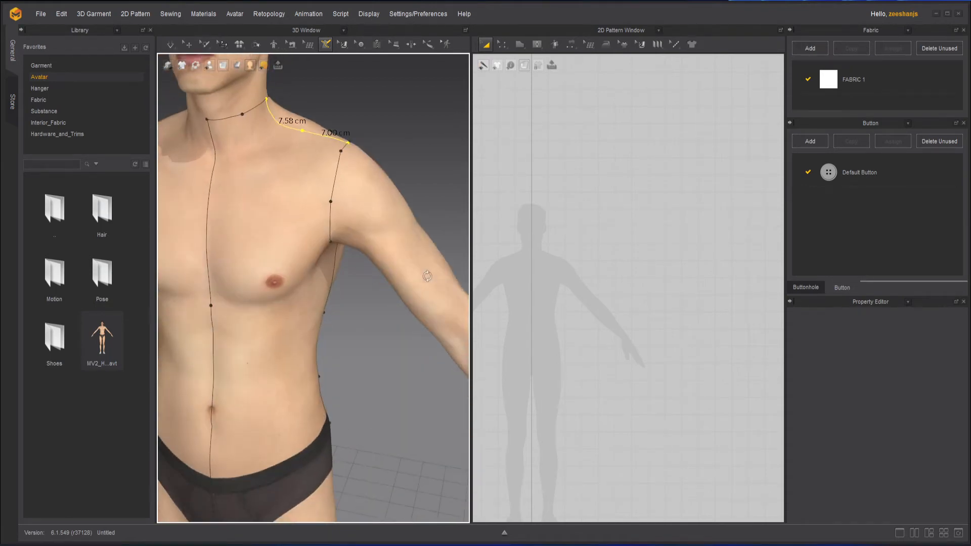
{"action": "scroll", "coordinate": [406, 275], "scroll_direction": "down", "scroll_amount": 2}
{"action": "right_click_drag", "start_coordinate": [375, 330], "coordinate": [235, 167]}
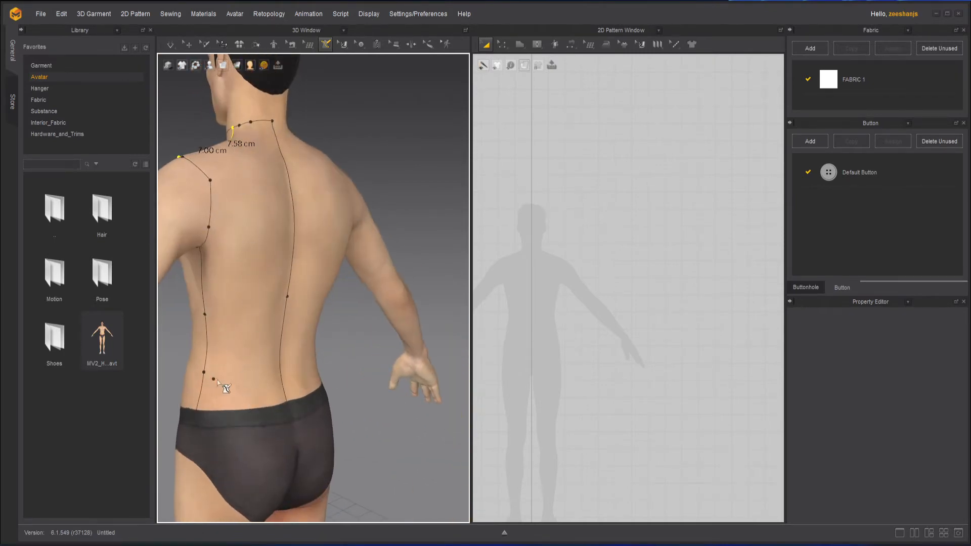
{"action": "right_click_drag", "start_coordinate": [217, 380], "coordinate": [386, 381]}
{"action": "scroll", "coordinate": [349, 321], "scroll_direction": "up", "scroll_amount": 5}
{"action": "scroll", "coordinate": [339, 306], "scroll_direction": "up", "scroll_amount": 1}
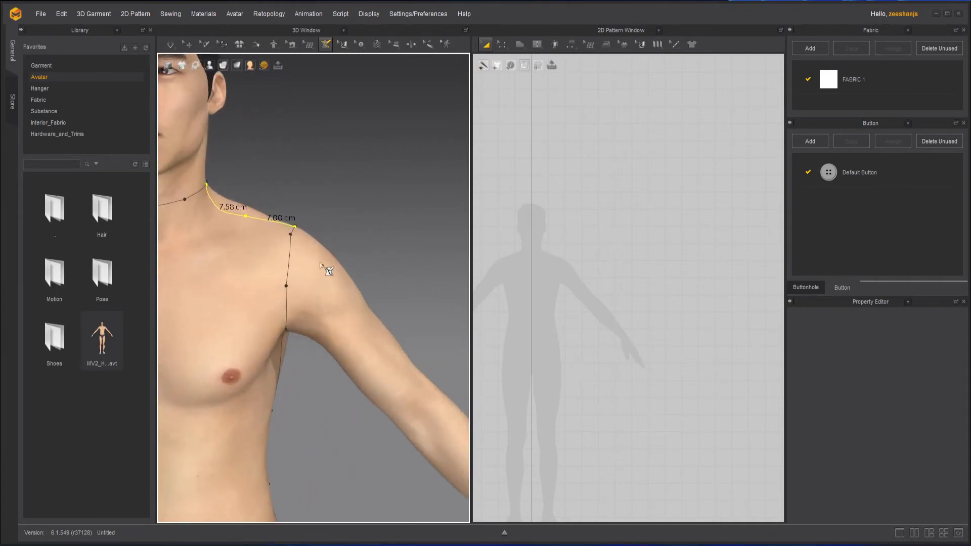
{"action": "left_click", "coordinate": [304, 234]}
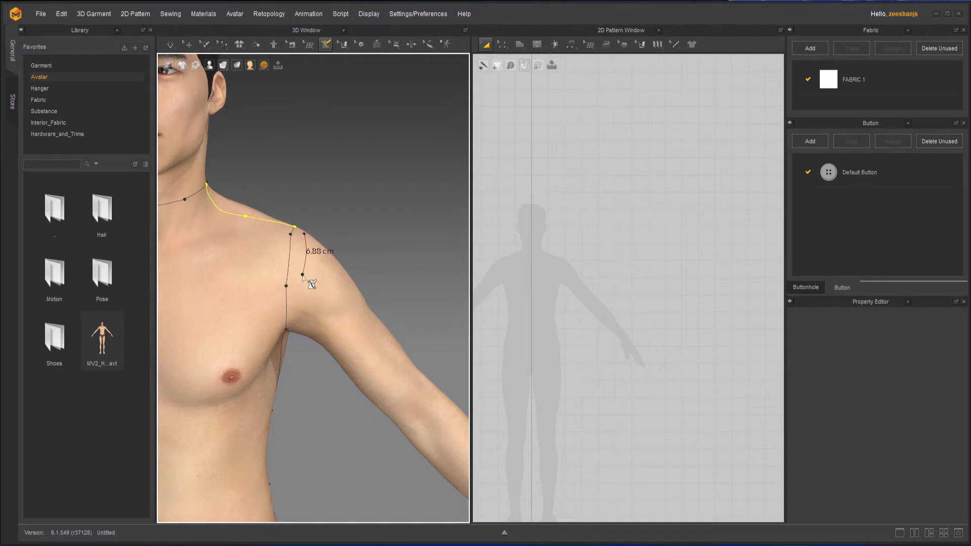
{"action": "left_click", "coordinate": [302, 275]}
{"action": "left_click", "coordinate": [300, 322]}
{"action": "right_click_drag", "start_coordinate": [299, 333], "coordinate": [305, 261]}
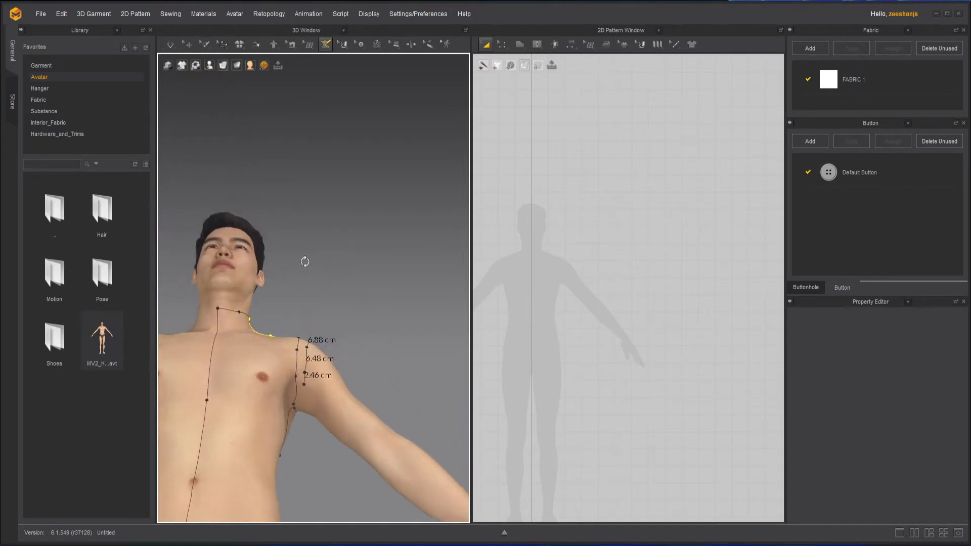
{"action": "left_click", "coordinate": [305, 407]}
Step: Trace the sleeve line up the back of the left shoulder and close it at its starting point
{"action": "right_click_drag", "start_coordinate": [317, 422], "coordinate": [299, 383]}
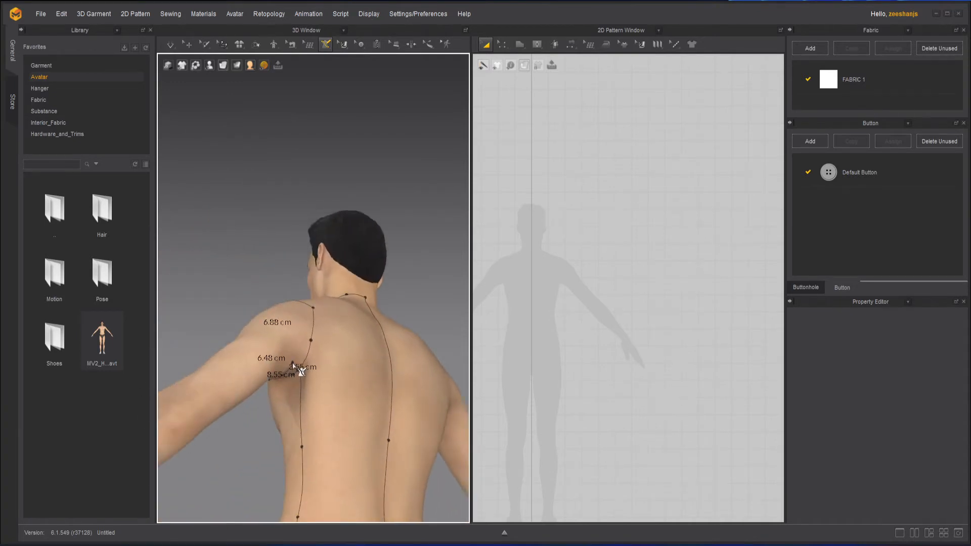
{"action": "left_click", "coordinate": [293, 362]}
{"action": "left_click", "coordinate": [301, 322]}
{"action": "right_click_drag", "start_coordinate": [298, 345], "coordinate": [387, 354]}
{"action": "scroll", "coordinate": [388, 365], "scroll_direction": "up", "scroll_amount": 4}
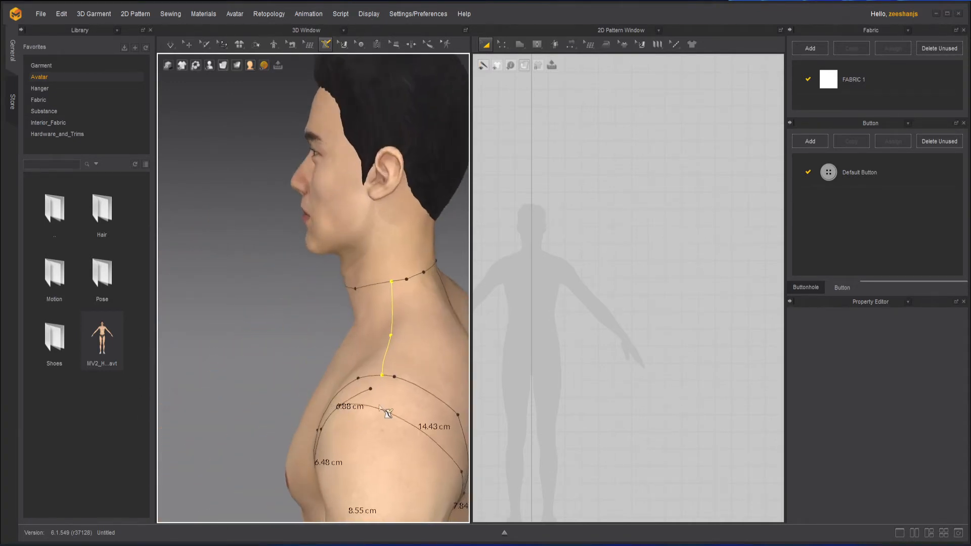
{"action": "left_click", "coordinate": [416, 400]}
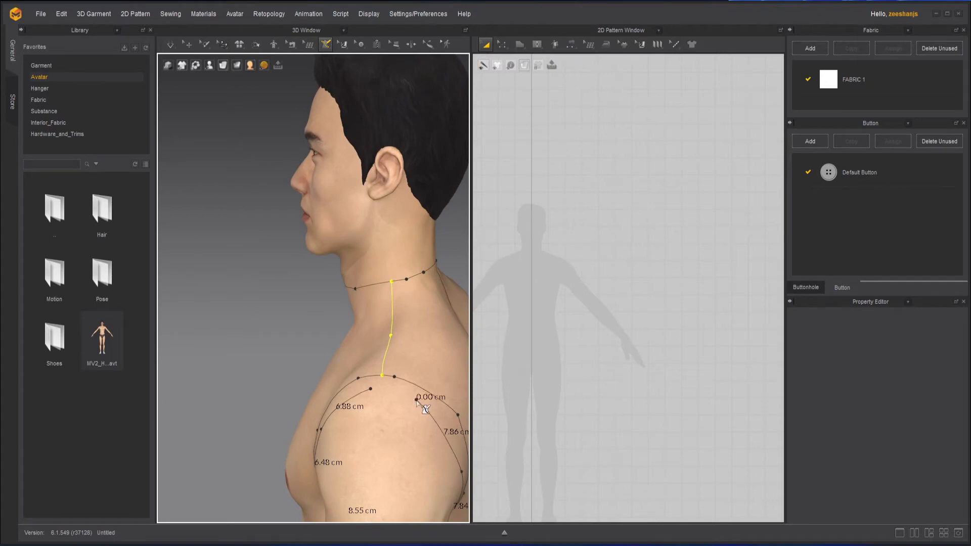
{"action": "left_click", "coordinate": [371, 389]}
Step: Draw a closed sleeve hem line around the left upper arm, midway between the shoulder and elbow
{"action": "middle_click_drag", "start_coordinate": [393, 428], "coordinate": [389, 247]}
{"action": "mouse_move", "coordinate": [329, 299]}
{"action": "right_mouse_down"}
{"action": "mouse_move", "coordinate": [241, 310]}
{"action": "mouse_move", "coordinate": [315, 306]}
{"action": "right_mouse_up"}
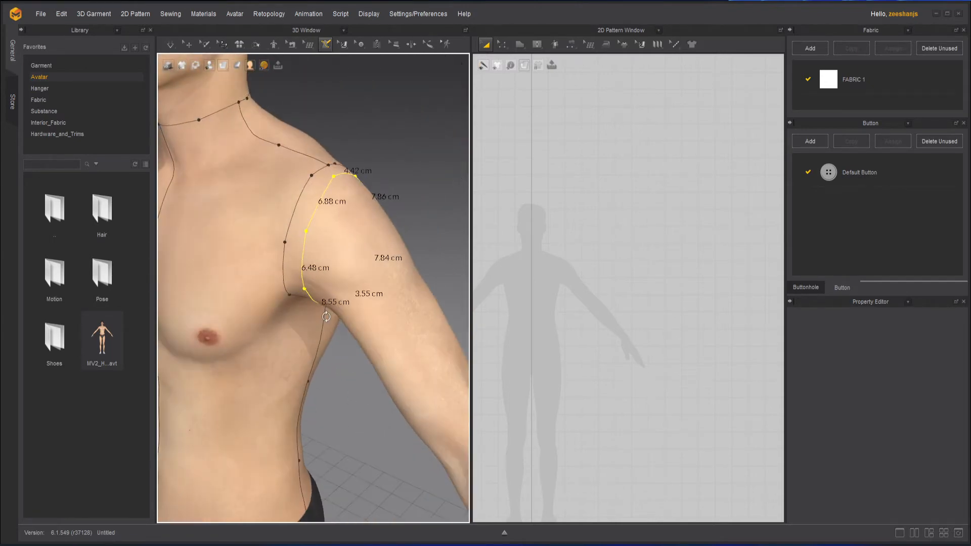
{"action": "middle_click_drag", "start_coordinate": [412, 292], "coordinate": [313, 339]}
{"action": "right_click_drag", "start_coordinate": [313, 340], "coordinate": [347, 336]}
{"action": "left_click", "coordinate": [330, 302]}
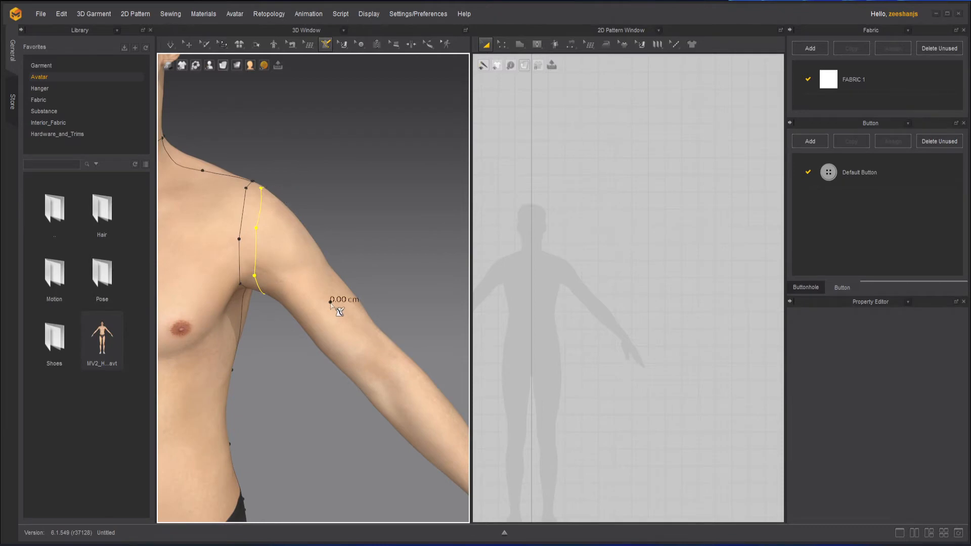
{"action": "left_click", "coordinate": [318, 334]}
{"action": "right_click_drag", "start_coordinate": [317, 335], "coordinate": [393, 320]}
{"action": "right_click_drag", "start_coordinate": [318, 339], "coordinate": [315, 364]}
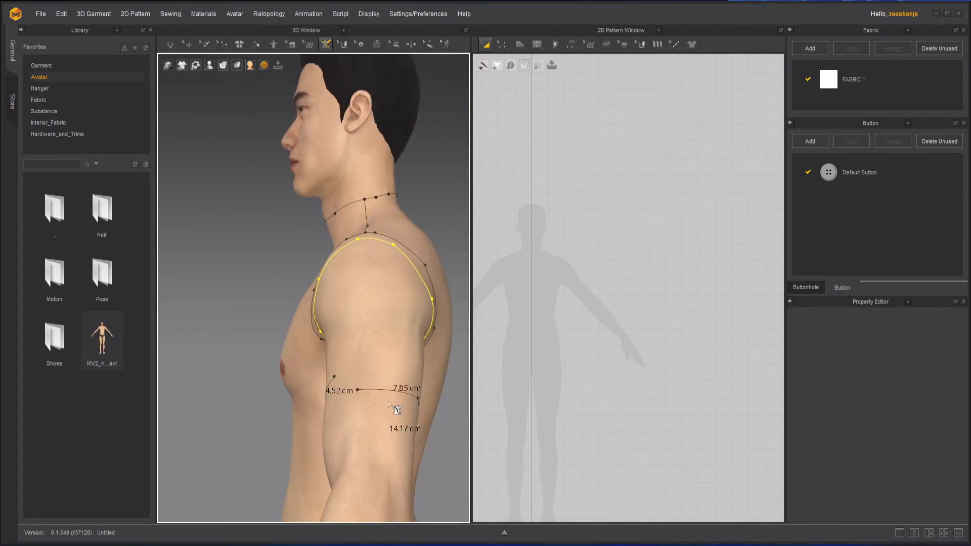
{"action": "left_click", "coordinate": [334, 377]}
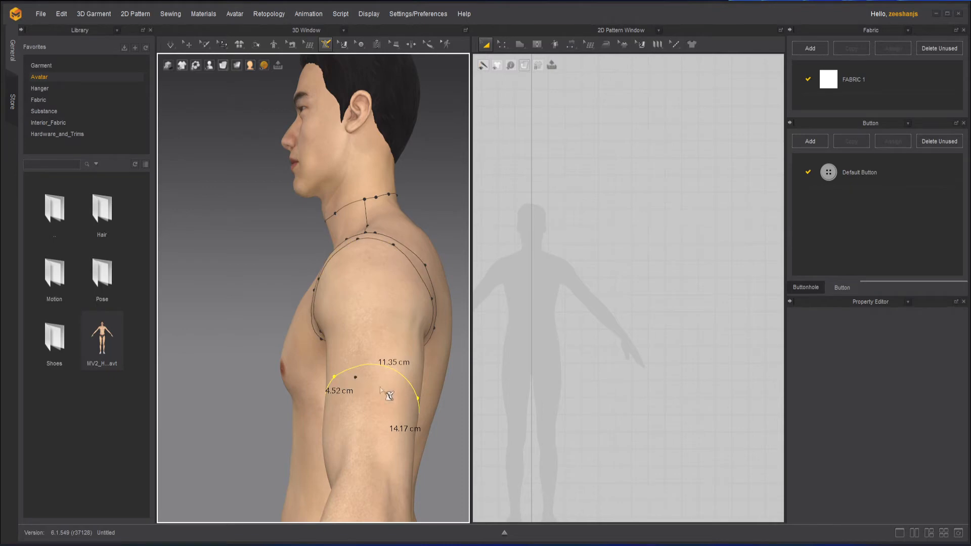
Step: Draw the underarm seam on the left arm from the sleeve line to the hem line, about 9.15 cm long
{"action": "right_click_drag", "start_coordinate": [336, 405], "coordinate": [384, 411]}
{"action": "middle_click_drag", "start_coordinate": [394, 354], "coordinate": [286, 329]}
{"action": "right_click_drag", "start_coordinate": [286, 330], "coordinate": [403, 304]}
{"action": "scroll", "coordinate": [403, 303], "scroll_direction": "down", "scroll_amount": 3}
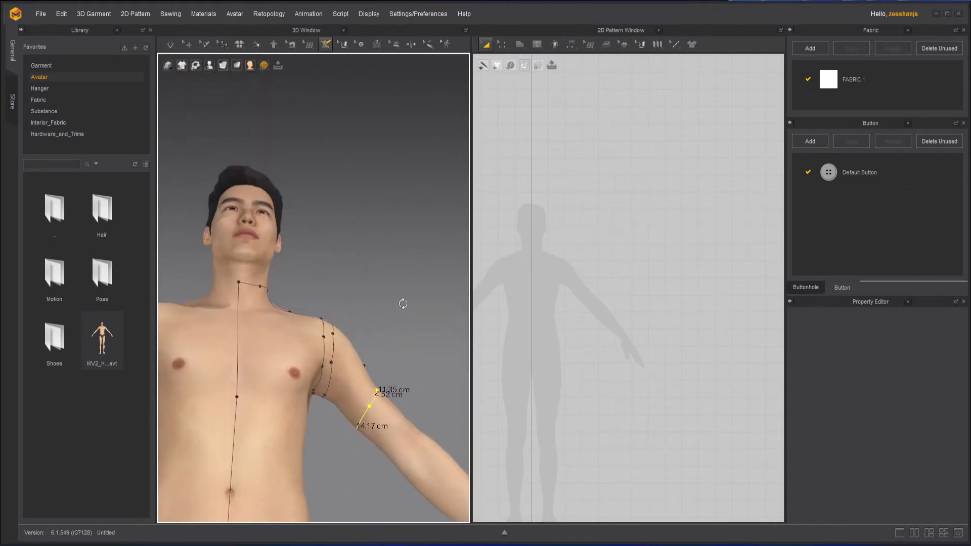
{"action": "right_click_drag", "start_coordinate": [336, 397], "coordinate": [338, 343]}
{"action": "middle_click_drag", "start_coordinate": [349, 445], "coordinate": [355, 366]}
{"action": "scroll", "coordinate": [336, 472], "scroll_direction": "up", "scroll_amount": 1}
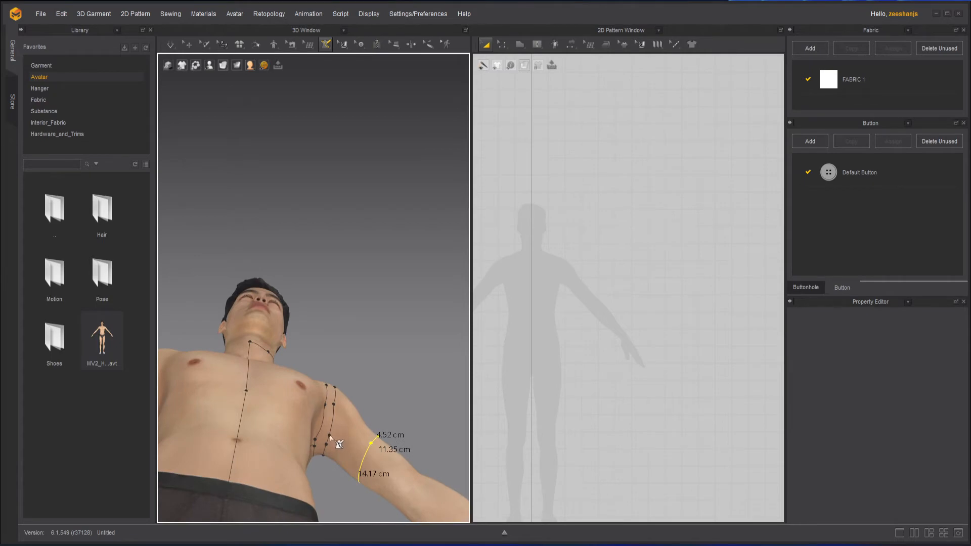
{"action": "left_click", "coordinate": [329, 435]}
{"action": "double_click", "coordinate": [365, 457]}
{"action": "right_click_drag", "start_coordinate": [393, 408], "coordinate": [367, 505]}
{"action": "scroll", "coordinate": [400, 280], "scroll_direction": "up", "scroll_amount": 3}
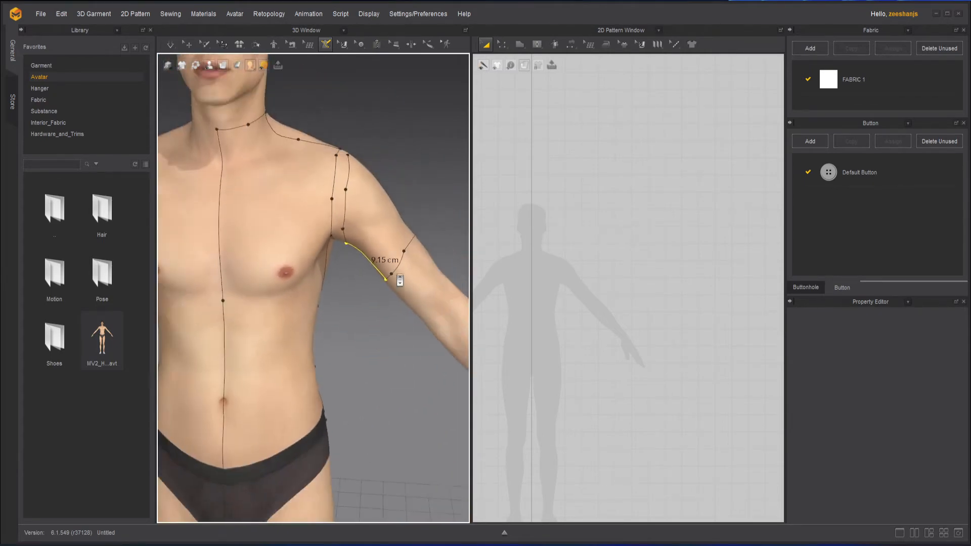
Step: Start the Flatten command and select the avatar's left front and left back torso areas
{"action": "scroll", "coordinate": [396, 348], "scroll_direction": "up", "scroll_amount": 5}
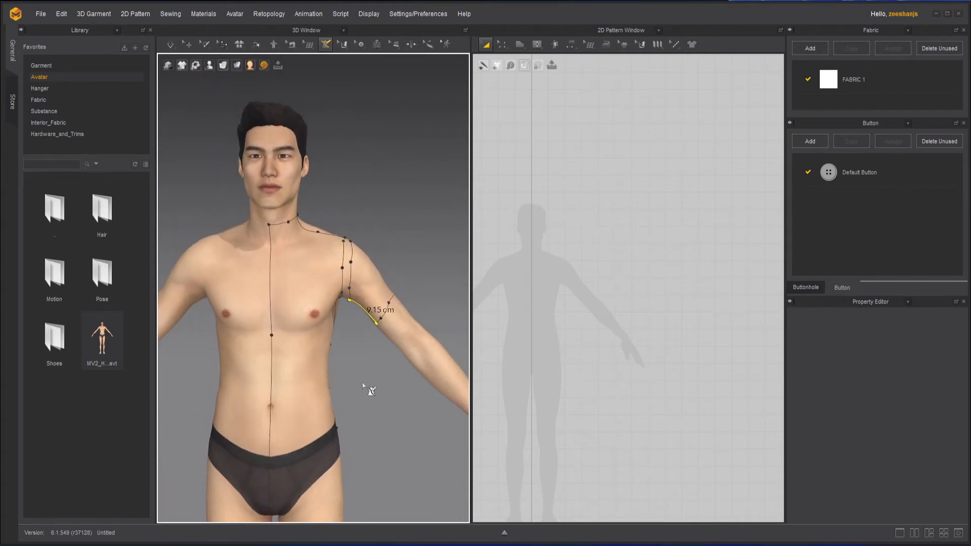
{"action": "scroll", "coordinate": [363, 386], "scroll_direction": "down", "scroll_amount": 2}
{"action": "middle_click_drag", "start_coordinate": [381, 390], "coordinate": [389, 377]}
{"action": "mouse_move", "coordinate": [392, 388]}
{"action": "right_mouse_down"}
{"action": "mouse_move", "coordinate": [370, 390]}
{"action": "mouse_move", "coordinate": [393, 388]}
{"action": "right_mouse_up"}
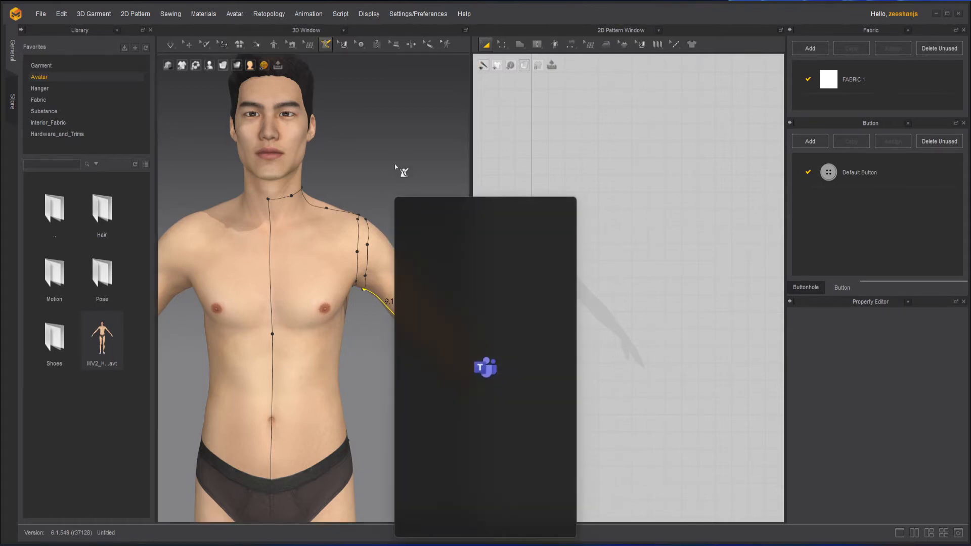
{"action": "left_click", "coordinate": [326, 46]}
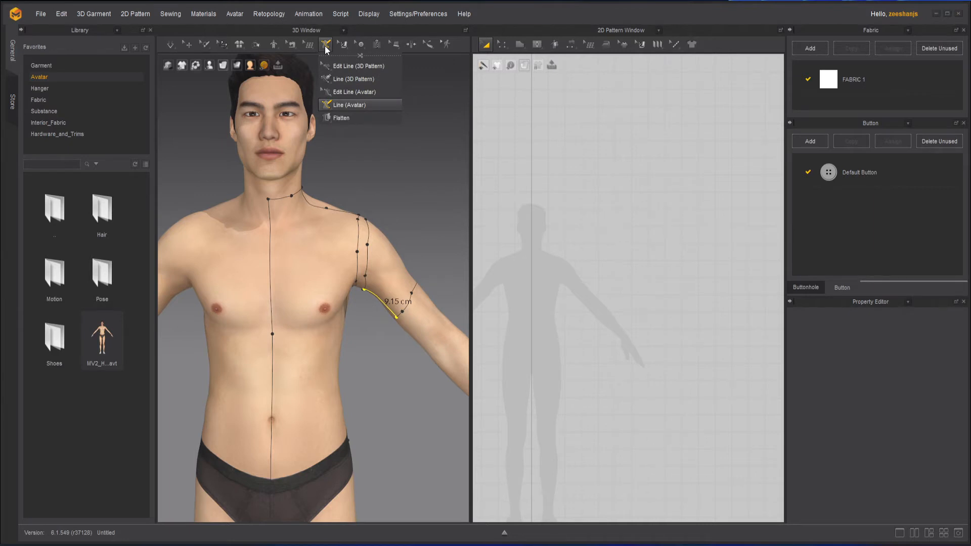
{"action": "left_click", "coordinate": [357, 117]}
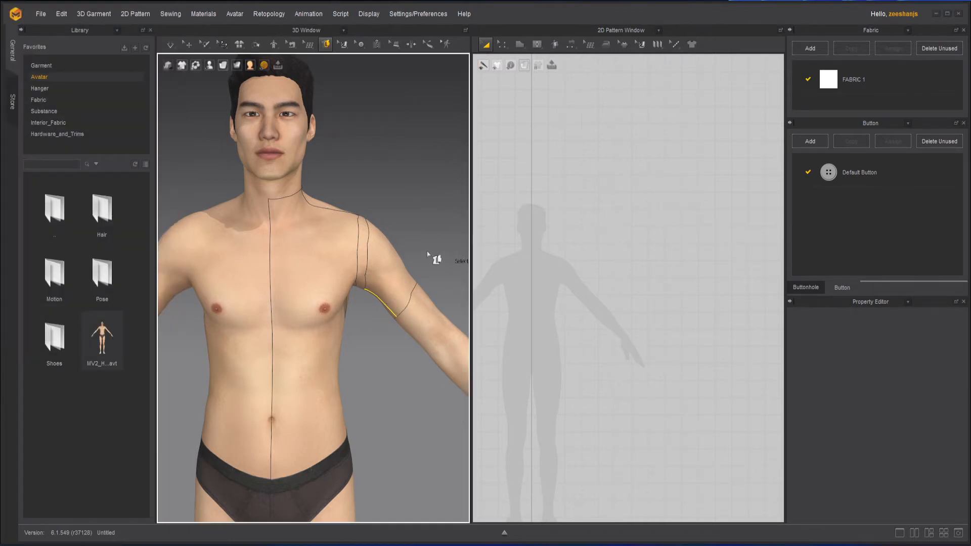
{"action": "left_click", "coordinate": [320, 248]}
{"action": "left_click", "coordinate": [323, 251]}
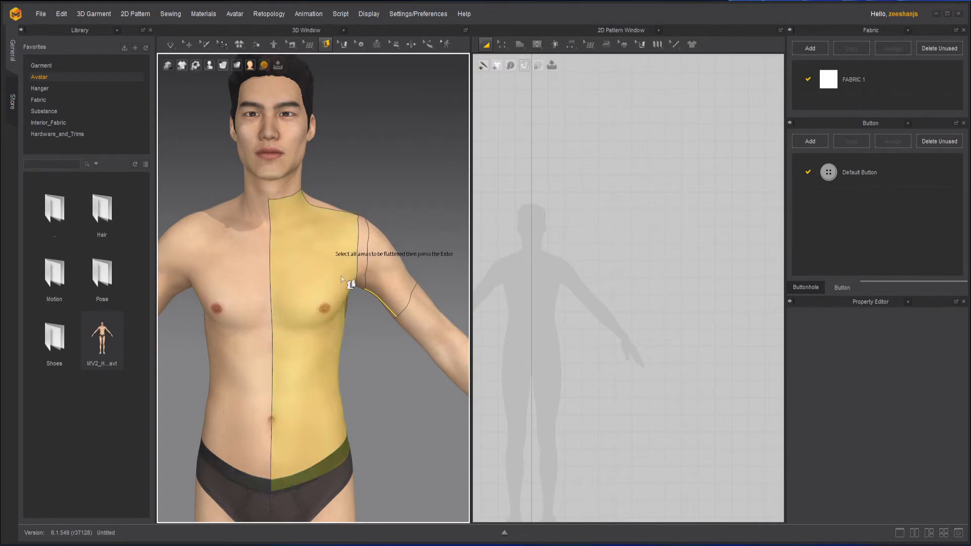
{"action": "right_click_drag", "start_coordinate": [330, 254], "coordinate": [272, 324]}
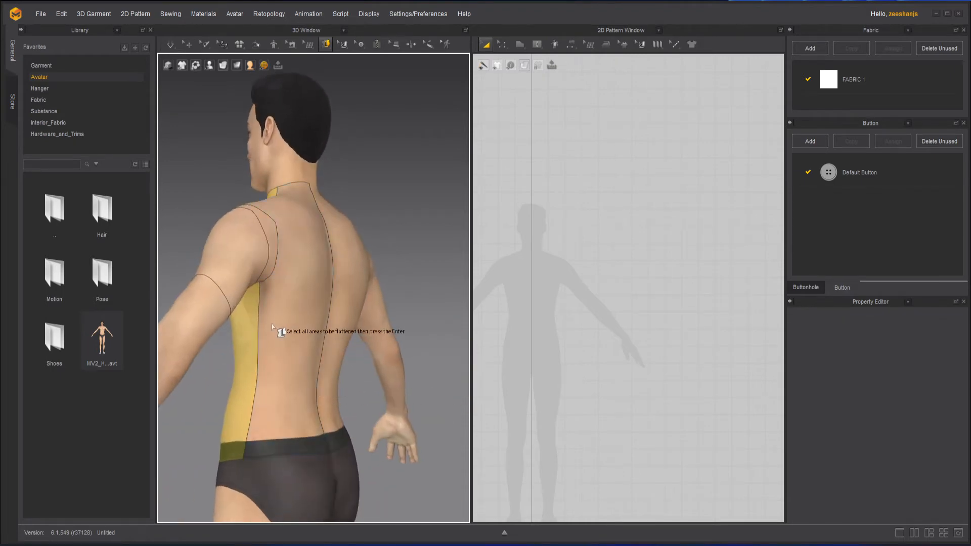
{"action": "left_click", "coordinate": [297, 326]}
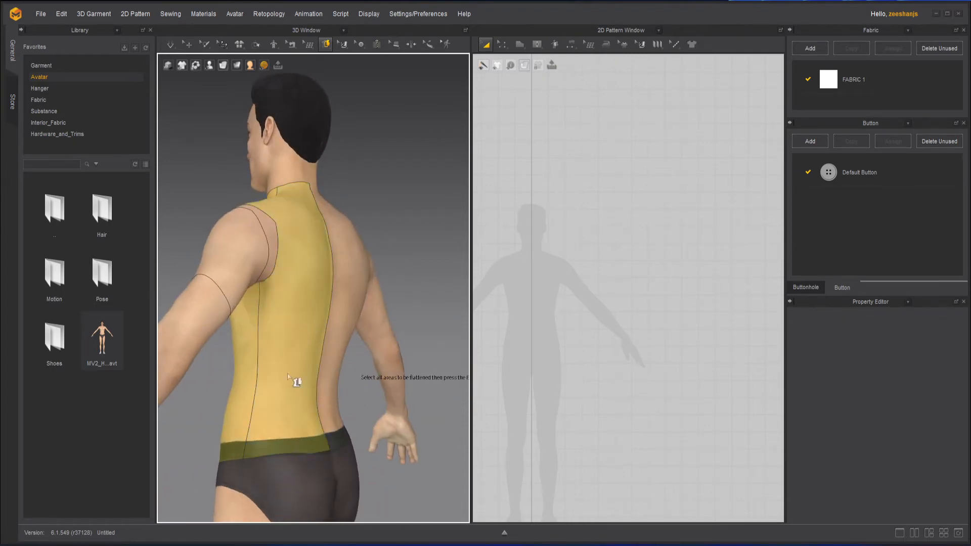
Step: Add the left sleeve area to the selection and flatten all three areas into pattern pieces
{"action": "right_click_drag", "start_coordinate": [287, 374], "coordinate": [427, 382]}
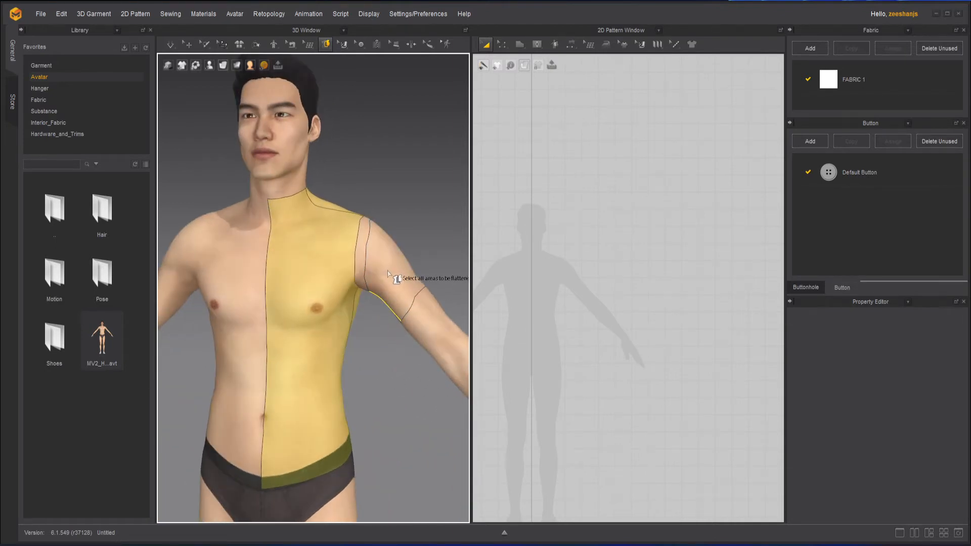
{"action": "left_click", "coordinate": [397, 307]}
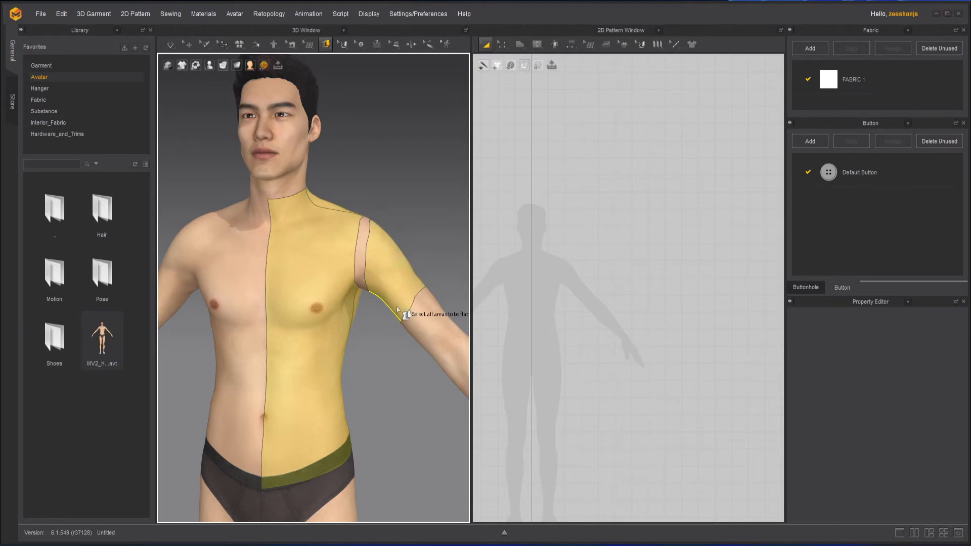
{"action": "right_click_drag", "start_coordinate": [404, 423], "coordinate": [399, 394]}
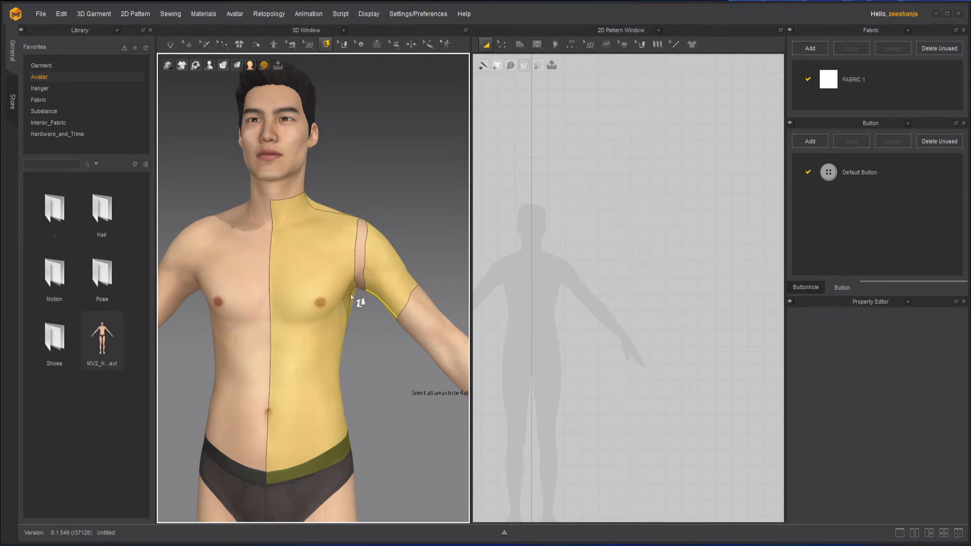
{"action": "key", "text": "Return"}
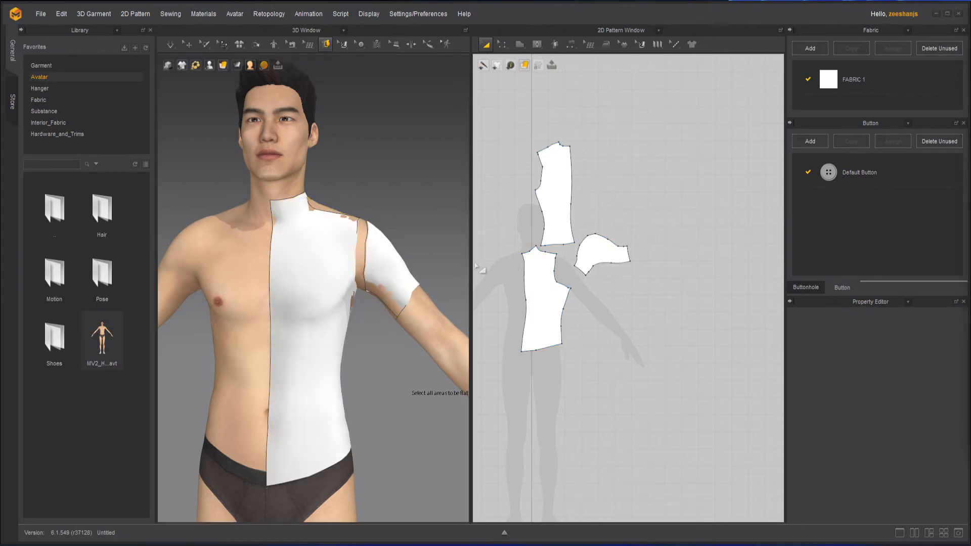
Step: Move the back pattern piece from above the front piece to the far side of the sleeve piece
{"action": "scroll", "coordinate": [421, 253], "scroll_direction": "up", "scroll_amount": 3}
{"action": "scroll", "coordinate": [538, 210], "scroll_direction": "up", "scroll_amount": 2}
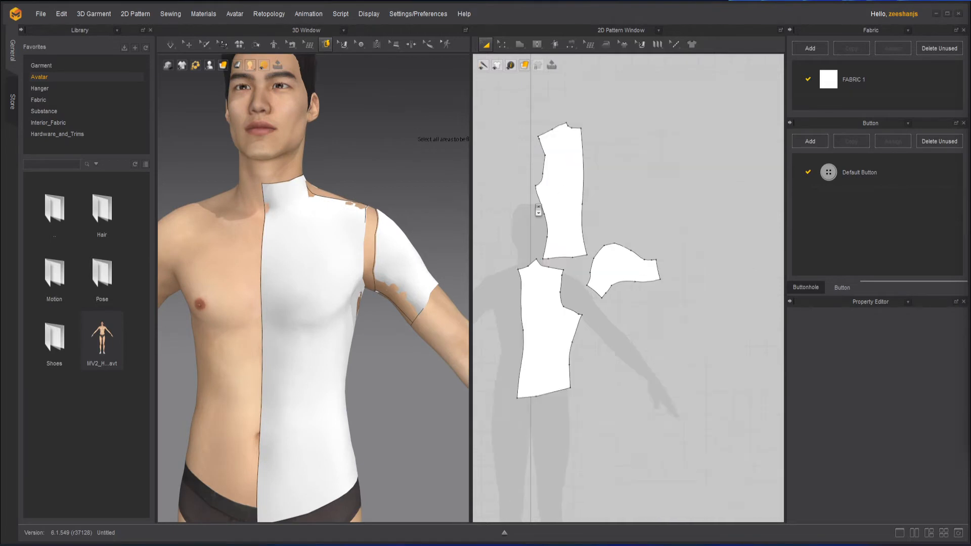
{"action": "scroll", "coordinate": [538, 210], "scroll_direction": "up", "scroll_amount": 1}
{"action": "middle_click_drag", "start_coordinate": [602, 271], "coordinate": [640, 243]}
{"action": "scroll", "coordinate": [636, 251], "scroll_direction": "up", "scroll_amount": 1}
{"action": "scroll", "coordinate": [637, 249], "scroll_direction": "down", "scroll_amount": 3}
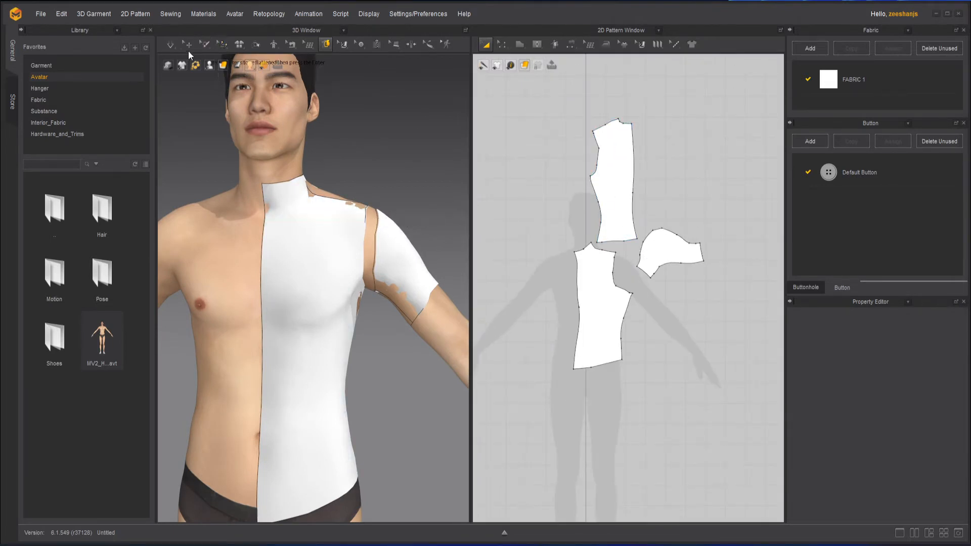
{"action": "left_click", "coordinate": [189, 45]}
{"action": "left_click", "coordinate": [292, 225]}
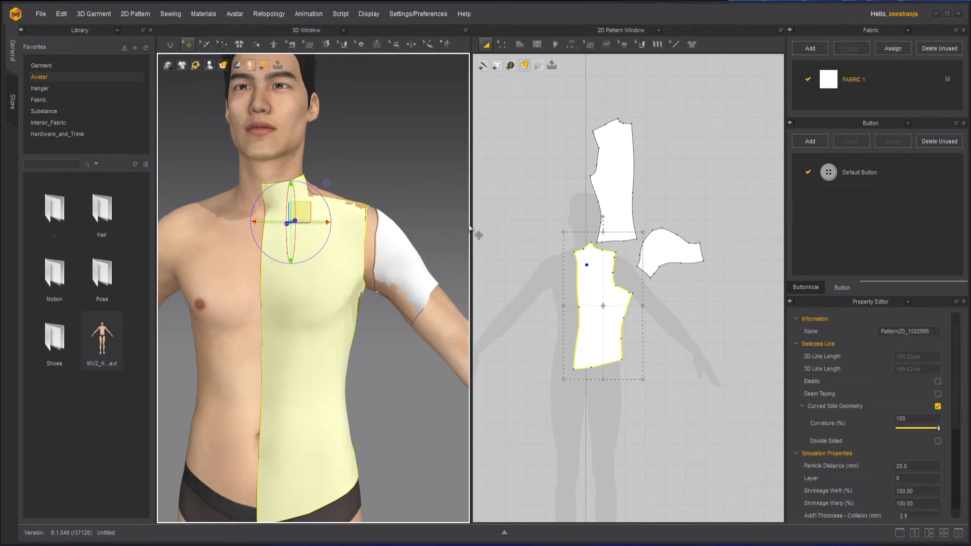
{"action": "right_click_drag", "start_coordinate": [405, 251], "coordinate": [339, 250]}
{"action": "left_click_drag", "start_coordinate": [610, 176], "coordinate": [750, 295]}
Step: Draw a curved internal neckline on the front pattern from the centre-front edge to the shoulder edge, in segments of about 5.75 and 7.8 cm
{"action": "scroll", "coordinate": [627, 298], "scroll_direction": "up", "scroll_amount": 4}
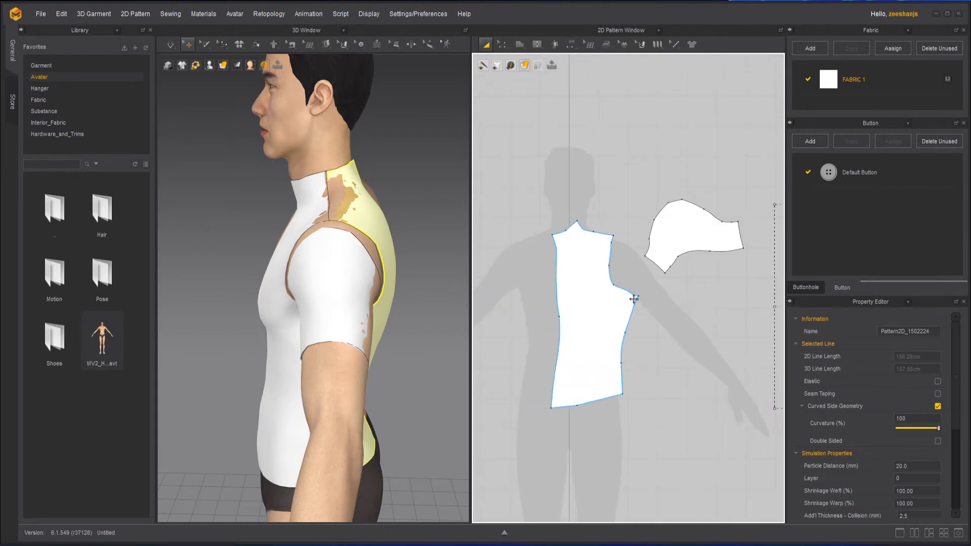
{"action": "scroll", "coordinate": [616, 278], "scroll_direction": "up", "scroll_amount": 3}
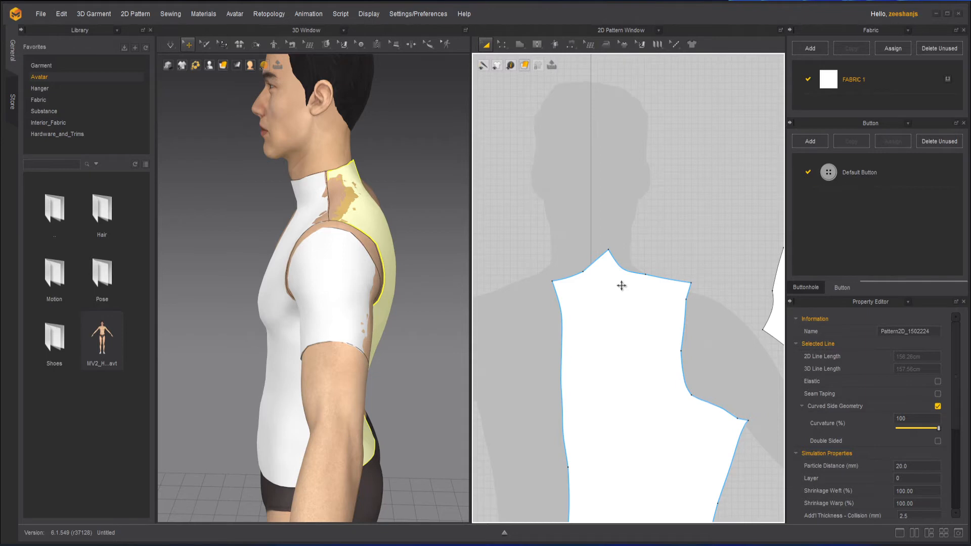
{"action": "left_click", "coordinate": [571, 146]}
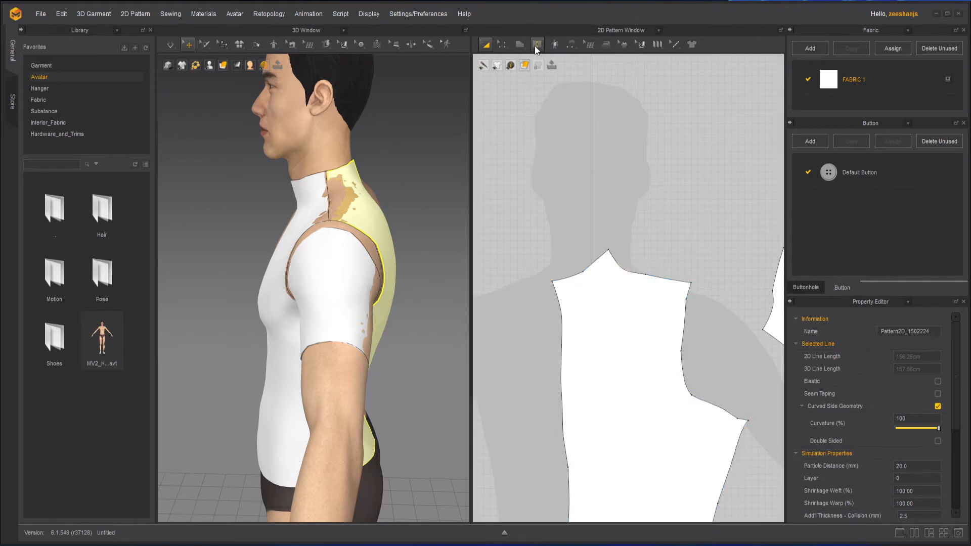
{"action": "left_click", "coordinate": [536, 45]}
{"action": "left_click", "coordinate": [565, 66]}
{"action": "scroll", "coordinate": [606, 292], "scroll_direction": "up", "scroll_amount": 2}
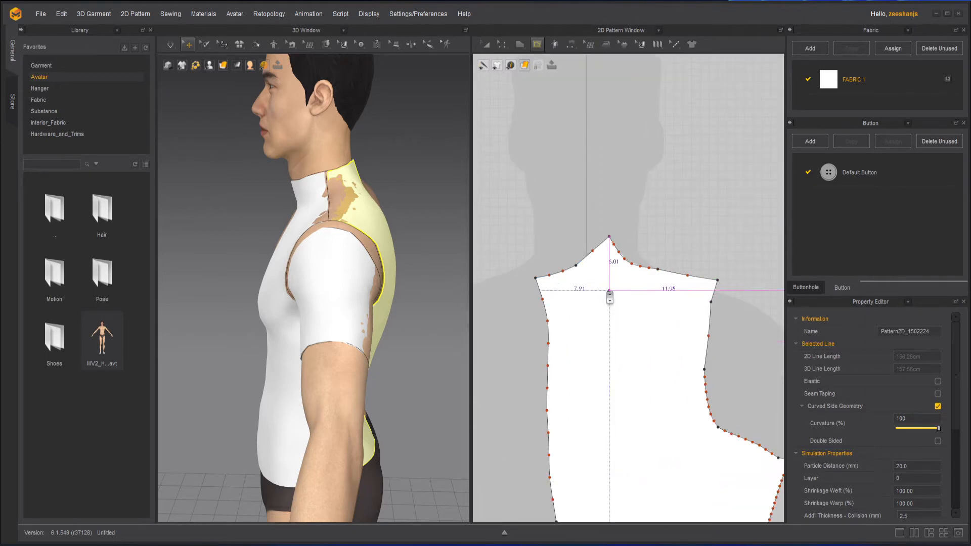
{"action": "left_click", "coordinate": [548, 342]}
{"action": "left_click_drag", "start_coordinate": [595, 322], "coordinate": [614, 302]}
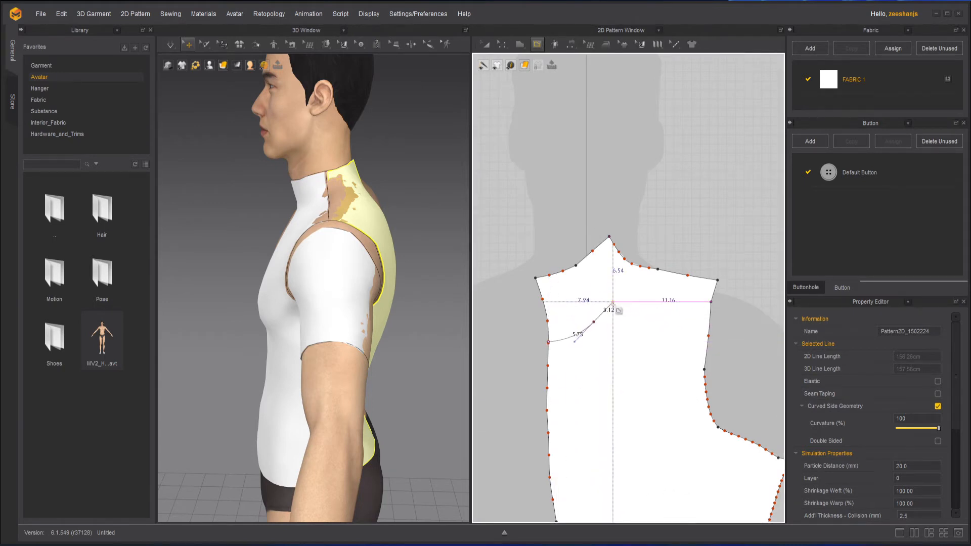
{"action": "left_click", "coordinate": [633, 263]}
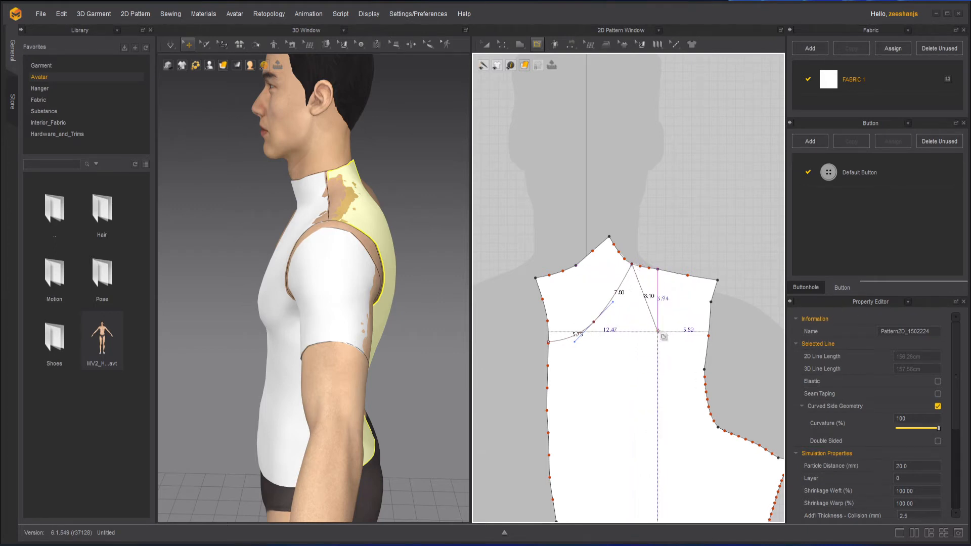
{"action": "scroll", "coordinate": [640, 266], "scroll_direction": "up", "scroll_amount": 5}
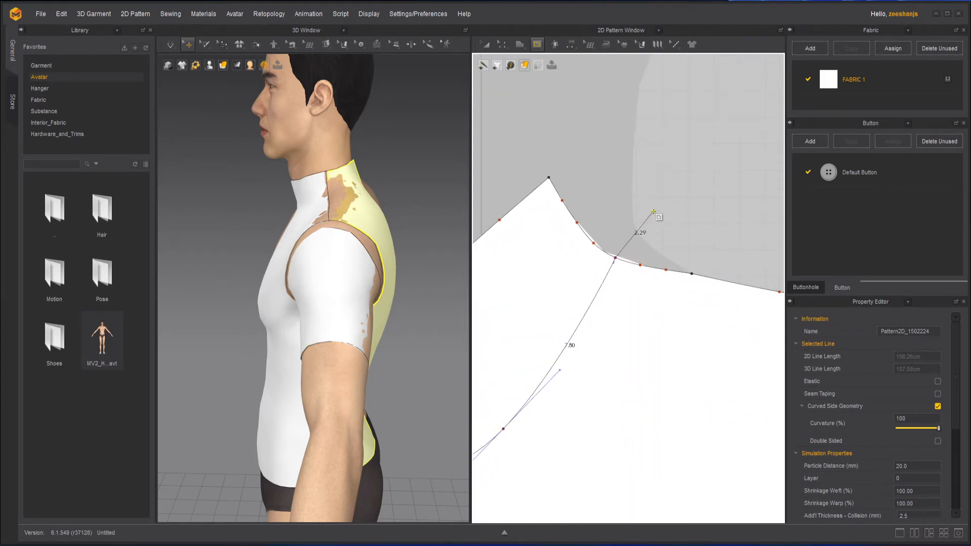
{"action": "key", "text": "Return"}
{"action": "scroll", "coordinate": [650, 210], "scroll_direction": "down", "scroll_amount": 5}
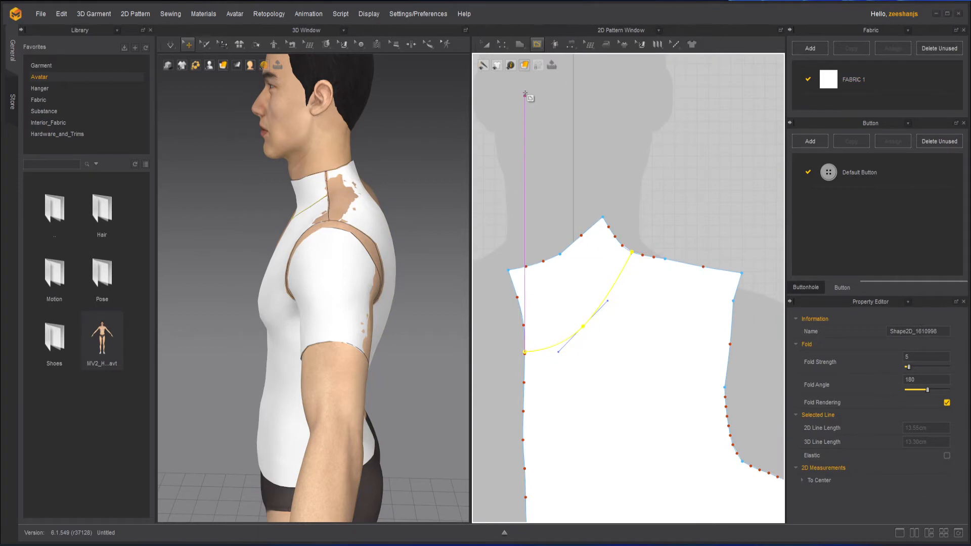
Step: Cut the front pattern along the curved neckline and delete the detached neck piece
{"action": "left_click", "coordinate": [503, 51]}
{"action": "left_click", "coordinate": [608, 283]}
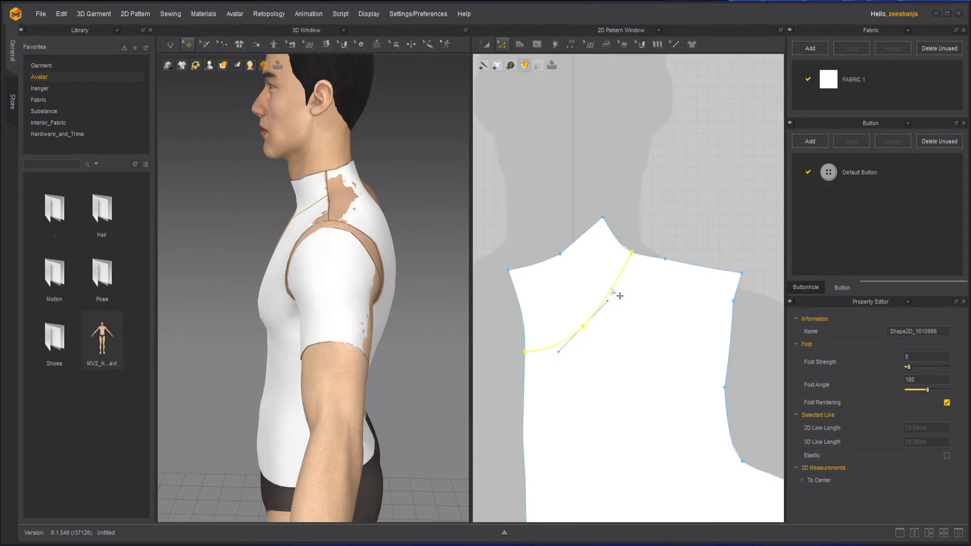
{"action": "right_click", "coordinate": [613, 288]}
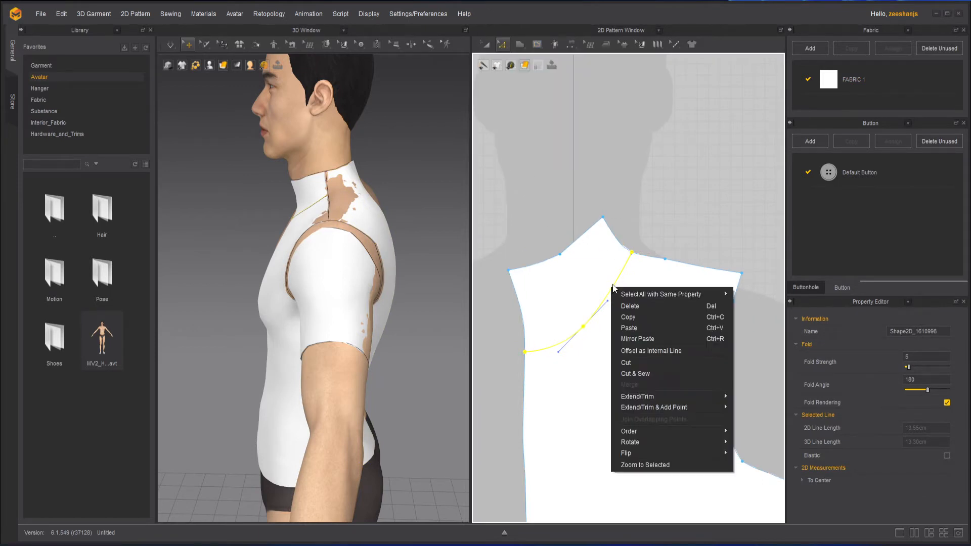
{"action": "left_click", "coordinate": [651, 364]}
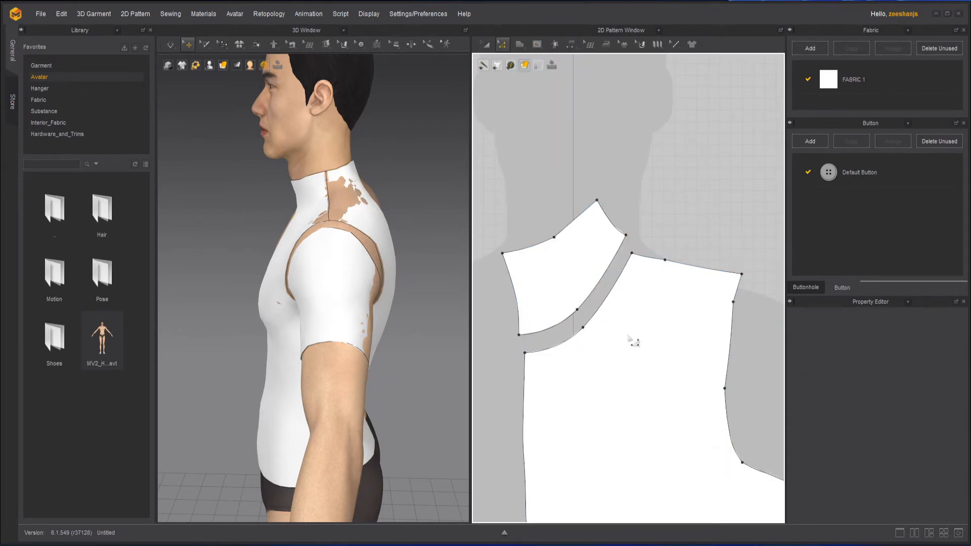
{"action": "left_click", "coordinate": [487, 45]}
{"action": "left_click", "coordinate": [589, 267]}
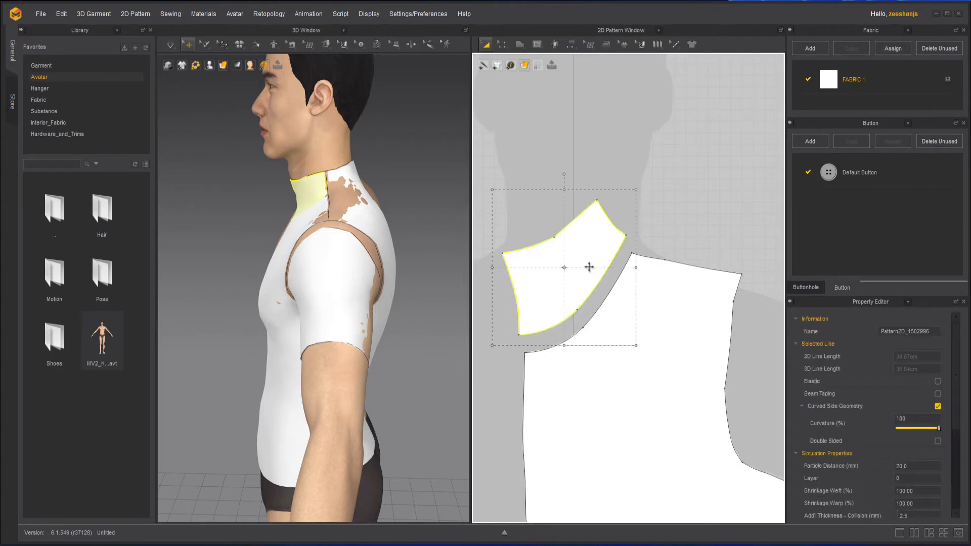
{"action": "key", "text": "Delete"}
Step: Select the back pattern piece and examine how its neck and shoulder area sits on the avatar
{"action": "scroll", "coordinate": [600, 284], "scroll_direction": "down", "scroll_amount": 5}
{"action": "middle_click_drag", "start_coordinate": [758, 358], "coordinate": [601, 349]}
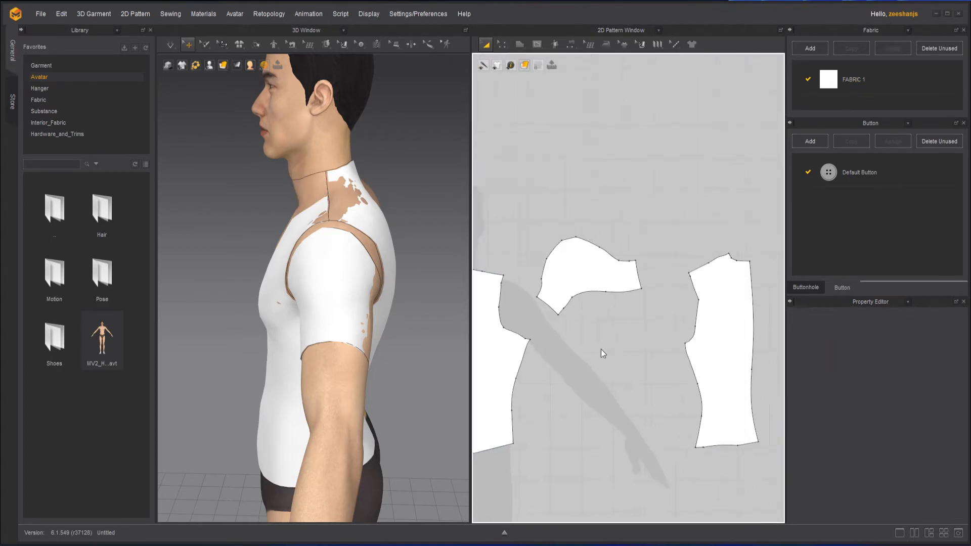
{"action": "scroll", "coordinate": [726, 275], "scroll_direction": "up", "scroll_amount": 4}
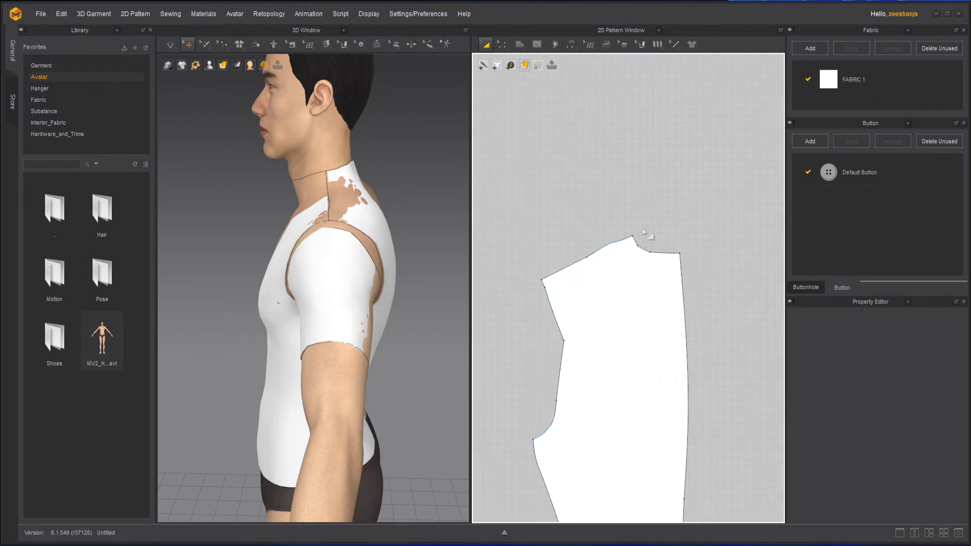
{"action": "scroll", "coordinate": [643, 231], "scroll_direction": "up", "scroll_amount": 1}
{"action": "scroll", "coordinate": [346, 191], "scroll_direction": "up", "scroll_amount": 2}
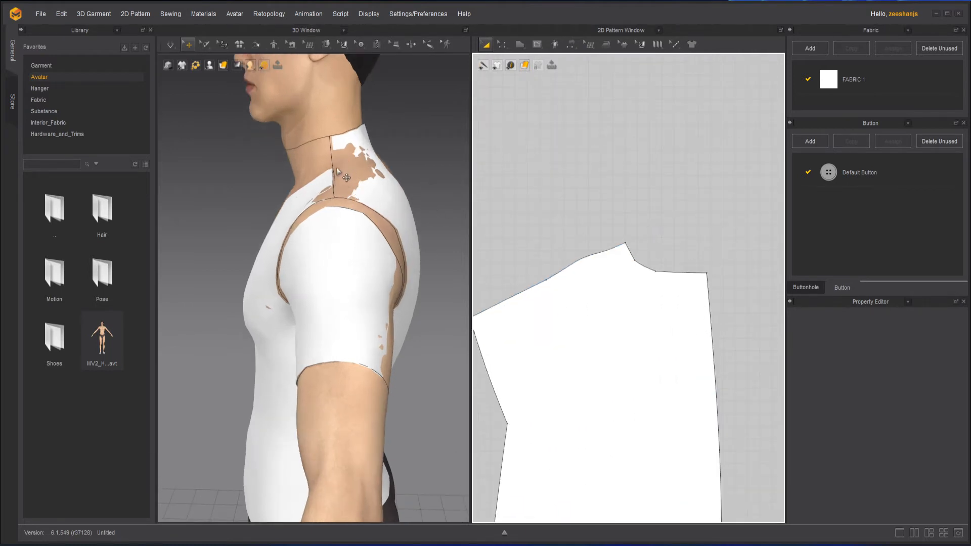
{"action": "left_click", "coordinate": [346, 177]}
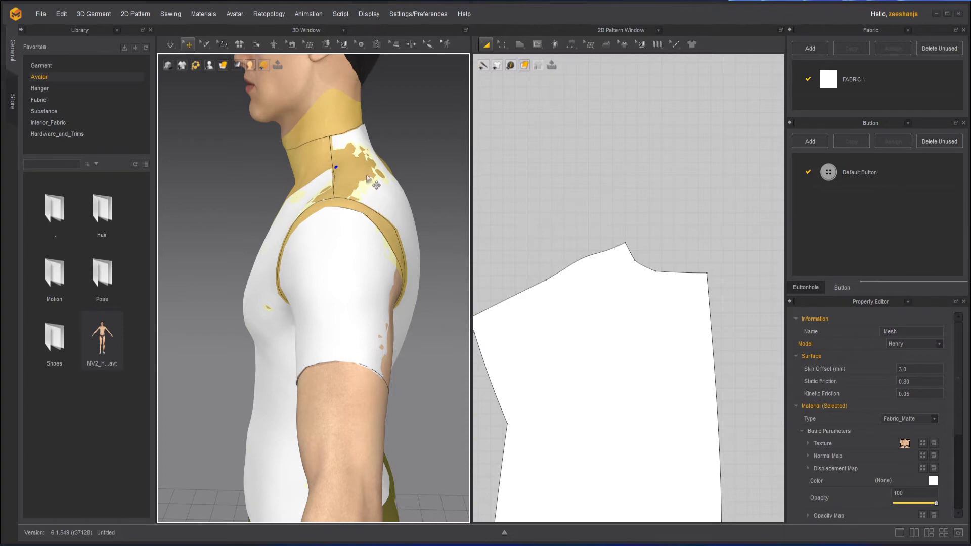
{"action": "scroll", "coordinate": [598, 265], "scroll_direction": "down", "scroll_amount": 3}
{"action": "scroll", "coordinate": [598, 265], "scroll_direction": "down", "scroll_amount": 3}
{"action": "left_click", "coordinate": [383, 204]}
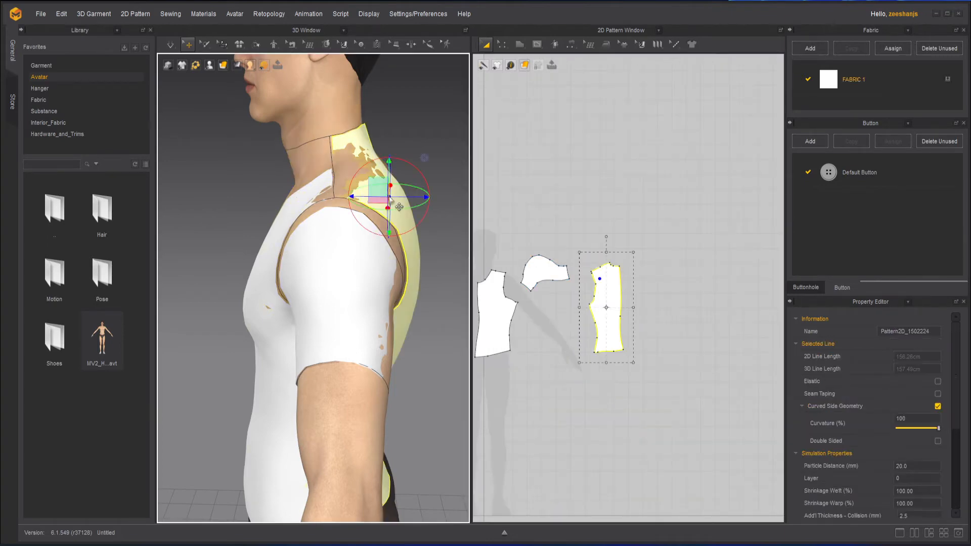
{"action": "scroll", "coordinate": [372, 150], "scroll_direction": "up", "scroll_amount": 3}
{"action": "middle_click_drag", "start_coordinate": [372, 152], "coordinate": [346, 247]}
{"action": "right_click_drag", "start_coordinate": [354, 247], "coordinate": [303, 280]}
{"action": "left_click", "coordinate": [394, 166]}
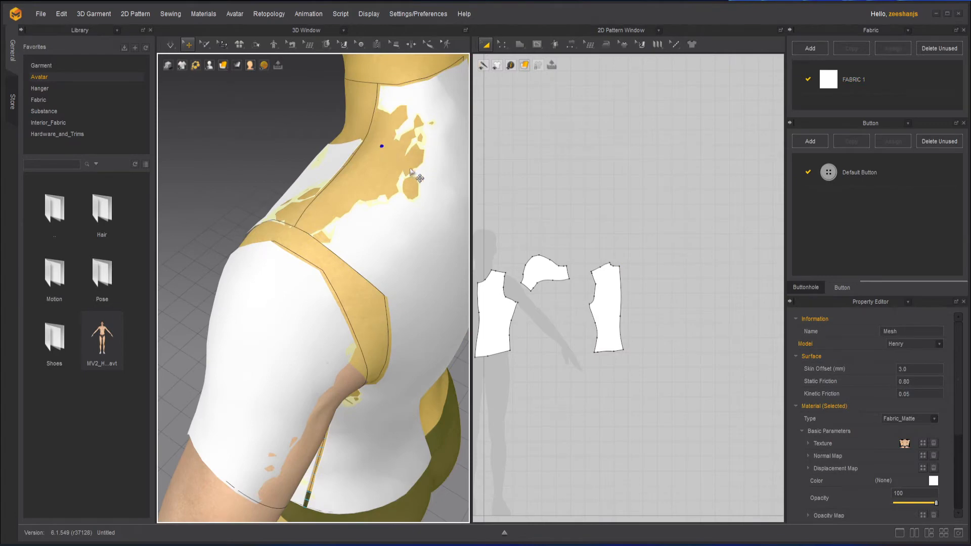
{"action": "left_click", "coordinate": [420, 168]}
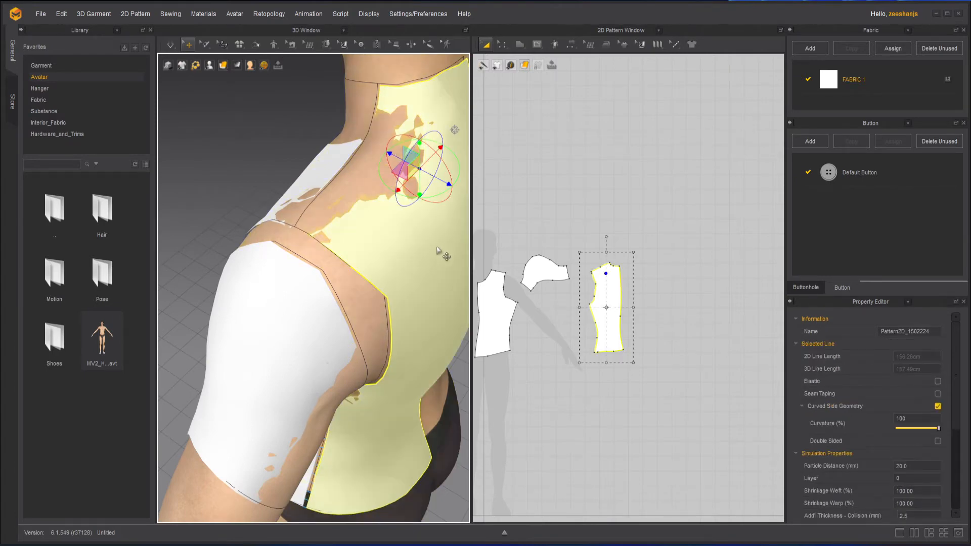
{"action": "right_click_drag", "start_coordinate": [444, 255], "coordinate": [372, 256]}
{"action": "scroll", "coordinate": [607, 276], "scroll_direction": "up", "scroll_amount": 5}
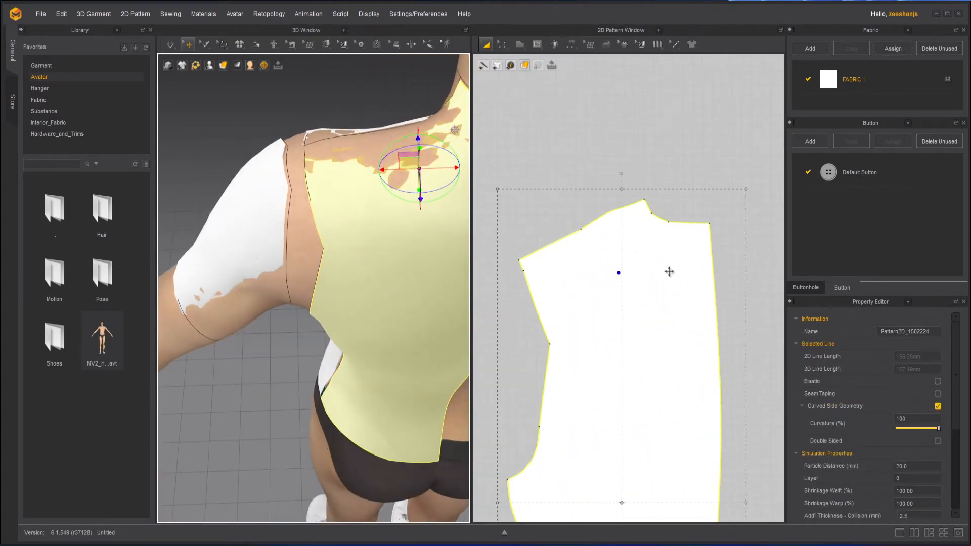
Step: Draw a curved internal neckline on the back pattern from the shoulder edge to the centre-back edge, in segments of about 4.5 and 10.6 cm
{"action": "left_click", "coordinate": [538, 44]}
{"action": "left_click", "coordinate": [562, 65]}
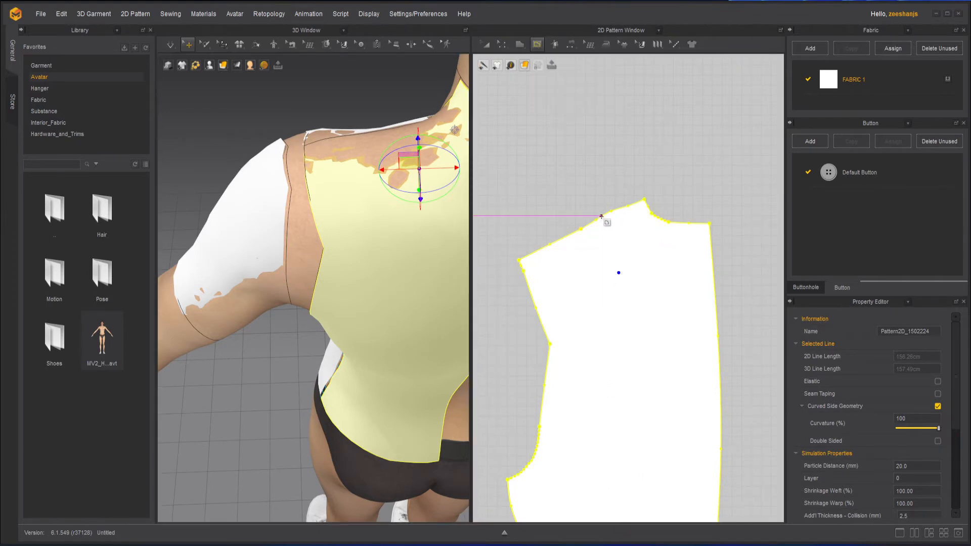
{"action": "left_click", "coordinate": [601, 216]}
{"action": "left_click_drag", "start_coordinate": [613, 260], "coordinate": [622, 279]}
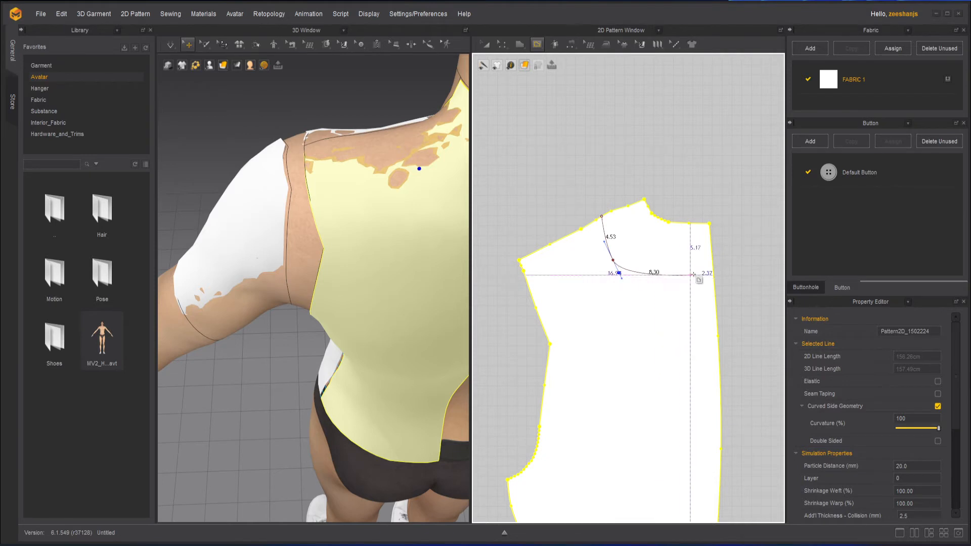
{"action": "left_click", "coordinate": [713, 271]}
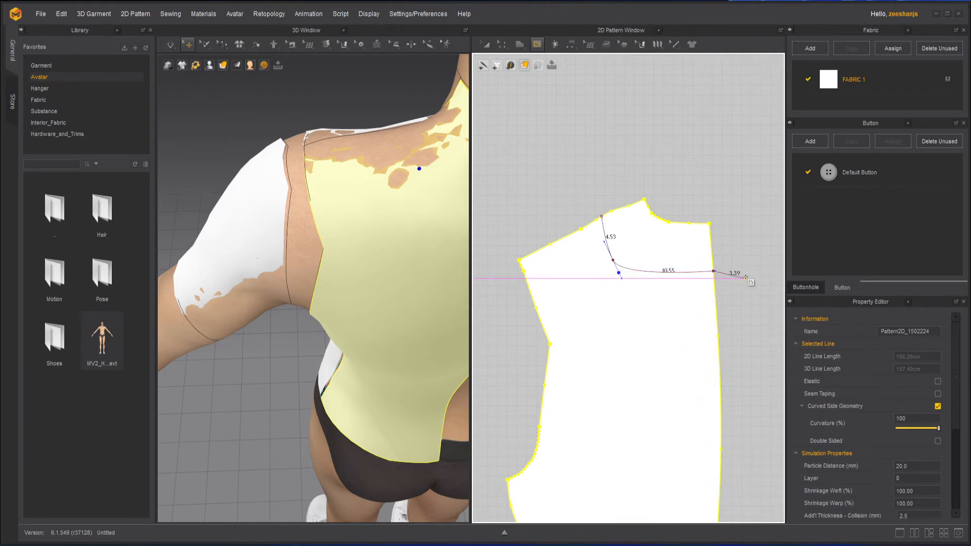
{"action": "key", "text": "Return"}
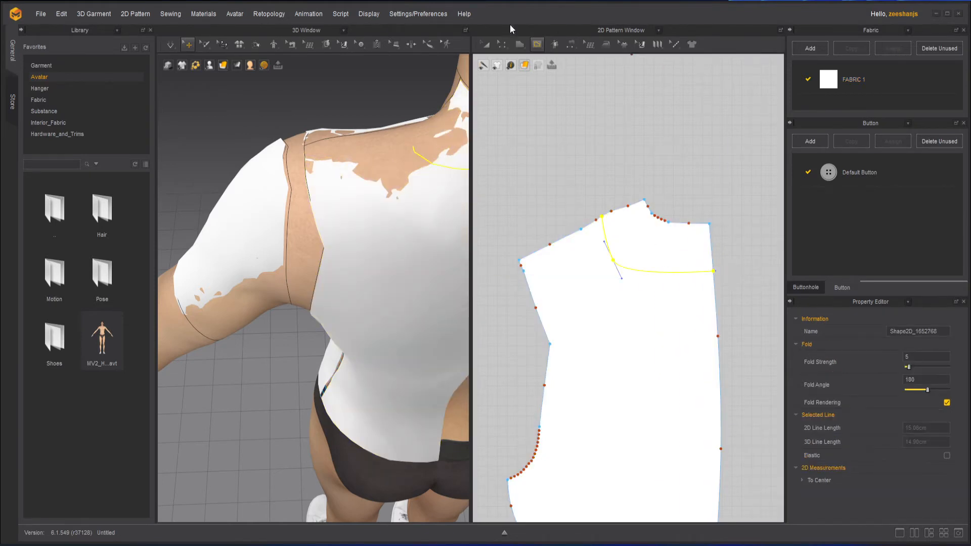
Step: Select both segments of the back neckline and cut the back pattern along them
{"action": "left_click", "coordinate": [503, 46]}
{"action": "right_click", "coordinate": [679, 273]}
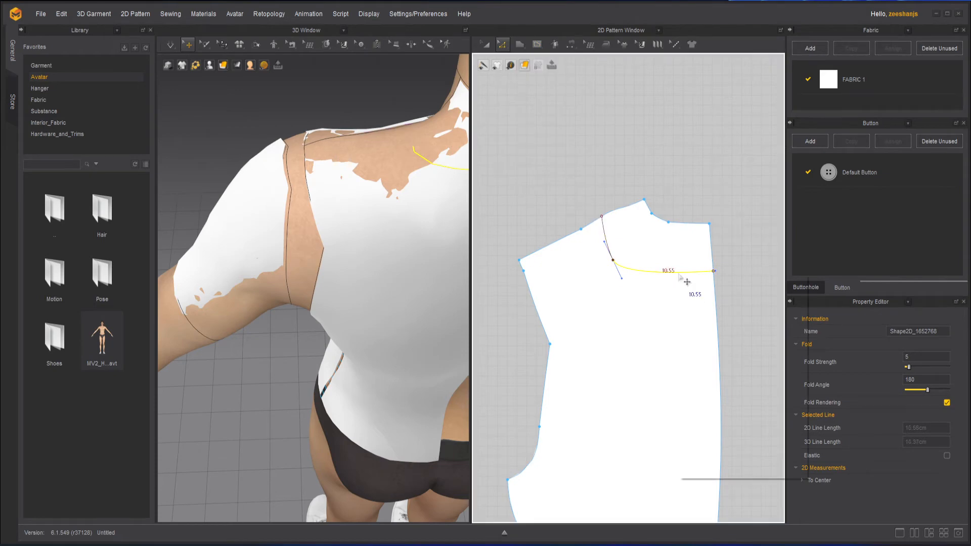
{"action": "left_click", "coordinate": [608, 233]}
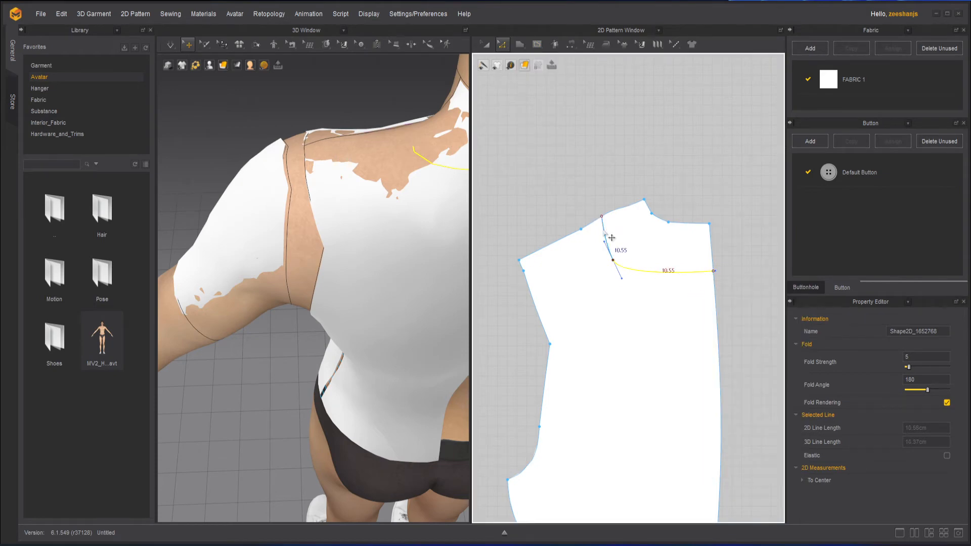
{"action": "right_click", "coordinate": [660, 271]}
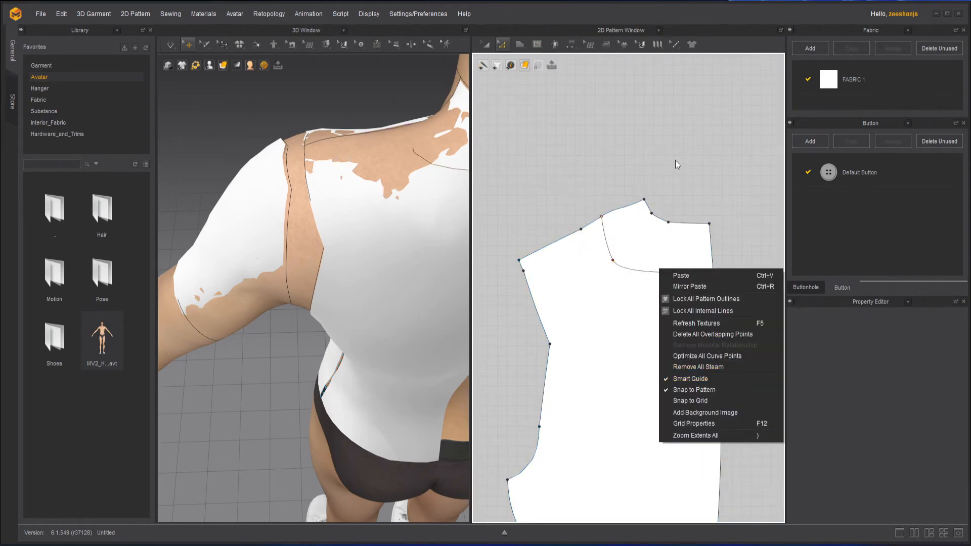
{"action": "left_click", "coordinate": [633, 271]}
{"action": "left_click", "coordinate": [611, 194]}
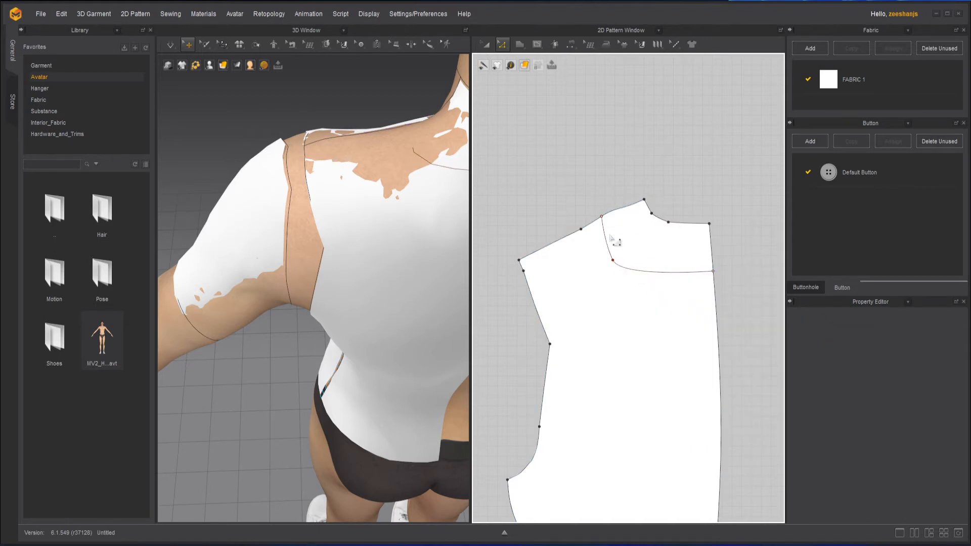
{"action": "left_click", "coordinate": [606, 241]}
{"action": "left_click", "coordinate": [653, 272], "text": "shift"}
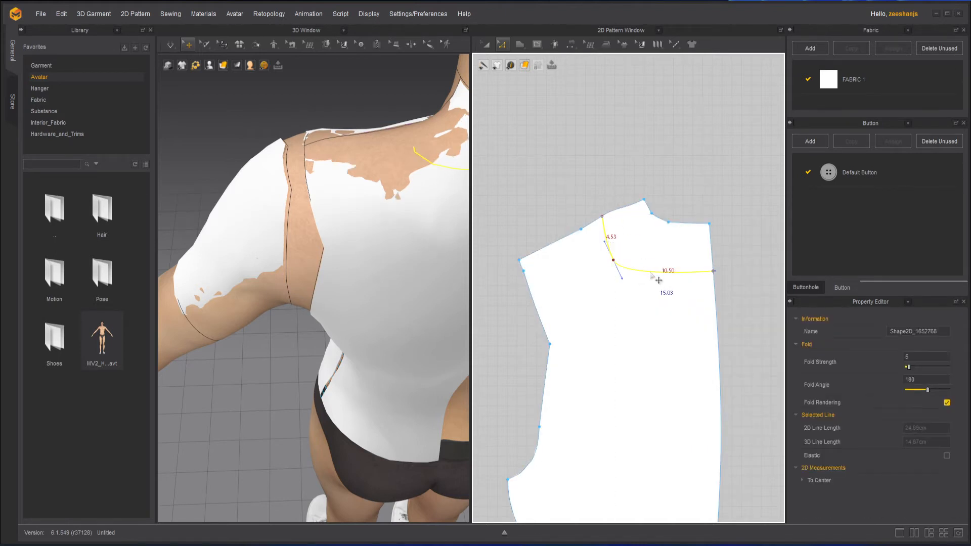
{"action": "right_click", "coordinate": [649, 273]}
{"action": "left_click", "coordinate": [699, 369]}
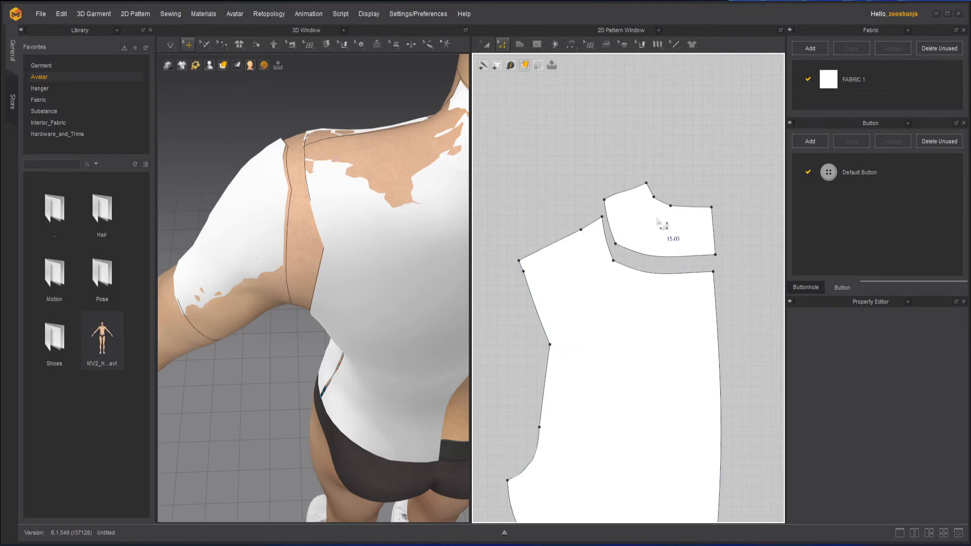
Step: Delete the detached neck piece above the back pattern
{"action": "left_click", "coordinate": [479, 45]}
{"action": "left_click", "coordinate": [652, 225]}
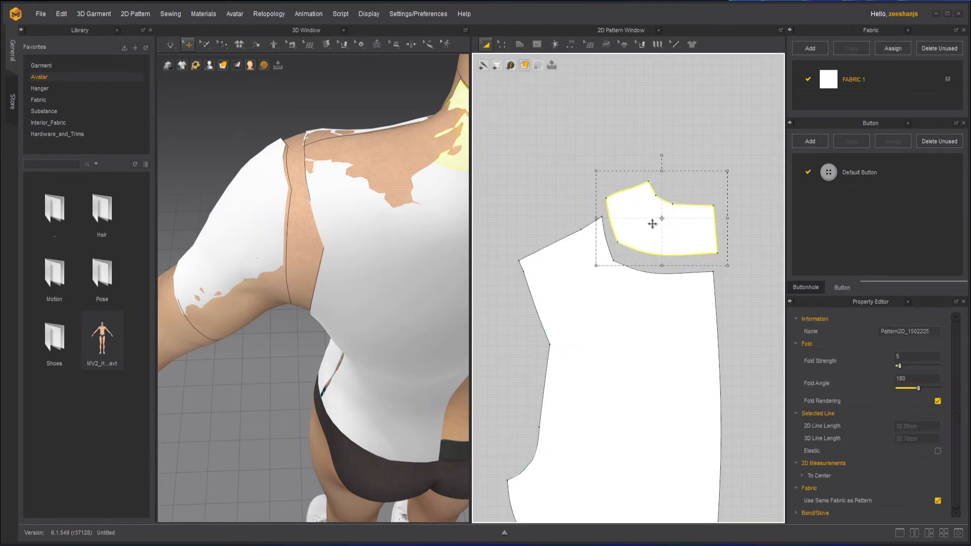
{"action": "key", "text": "Delete"}
Step: Move the middle point of the front pattern's centre-front edge and its neckline corner outward toward a vertical line
{"action": "scroll", "coordinate": [611, 223], "scroll_direction": "down", "scroll_amount": 5}
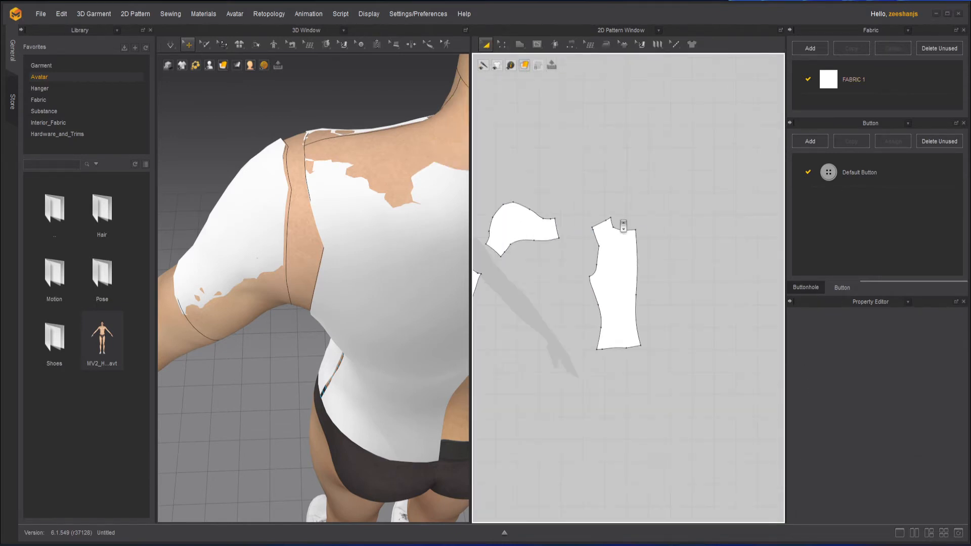
{"action": "right_click_drag", "start_coordinate": [599, 262], "coordinate": [688, 286]}
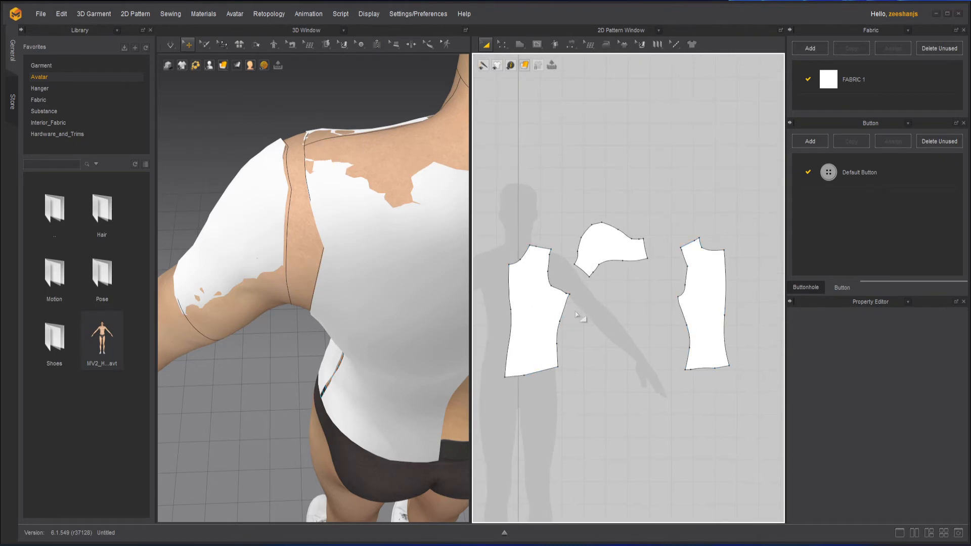
{"action": "right_click_drag", "start_coordinate": [248, 287], "coordinate": [455, 260]}
{"action": "middle_click_drag", "start_coordinate": [456, 260], "coordinate": [295, 390]}
{"action": "right_click_drag", "start_coordinate": [295, 390], "coordinate": [362, 363]}
{"action": "scroll", "coordinate": [362, 362], "scroll_direction": "down", "scroll_amount": 2}
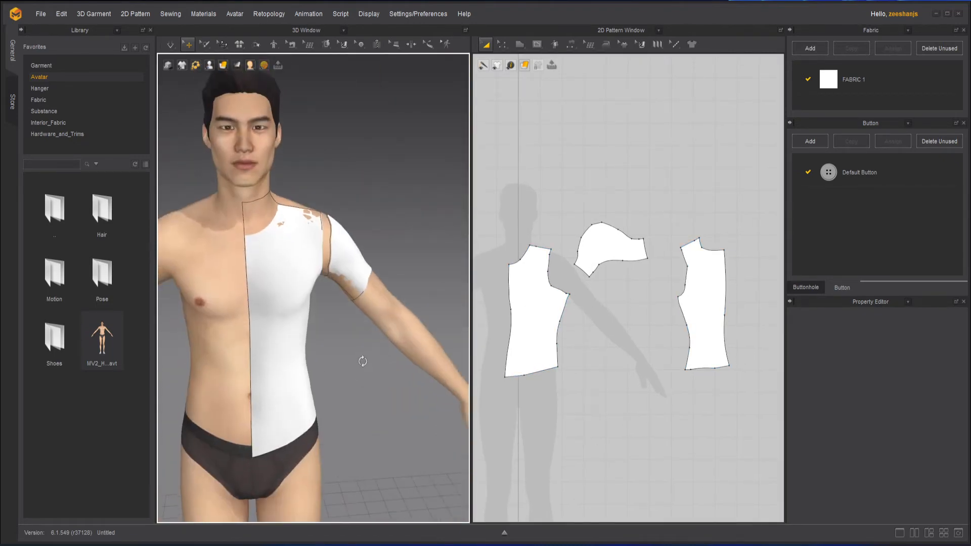
{"action": "scroll", "coordinate": [526, 288], "scroll_direction": "up", "scroll_amount": 5}
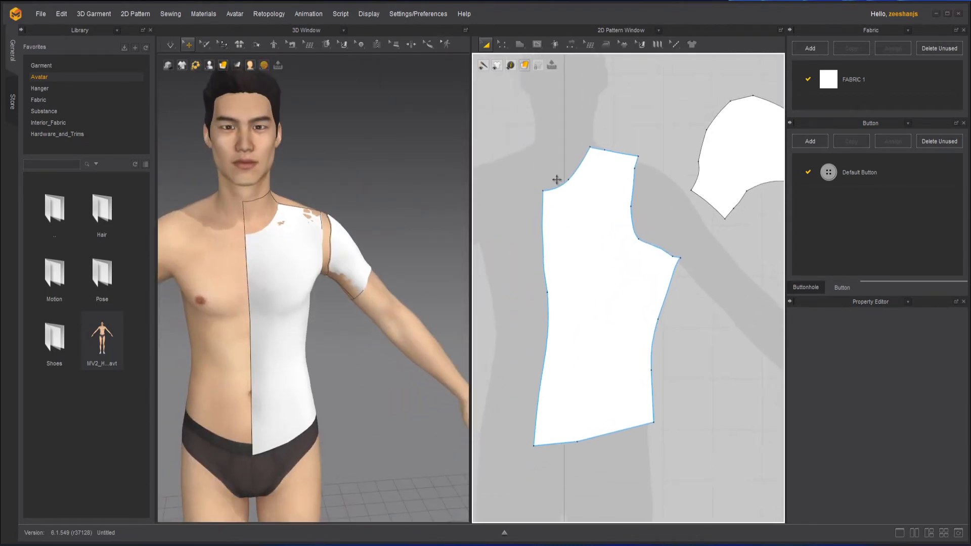
{"action": "left_click", "coordinate": [503, 44]}
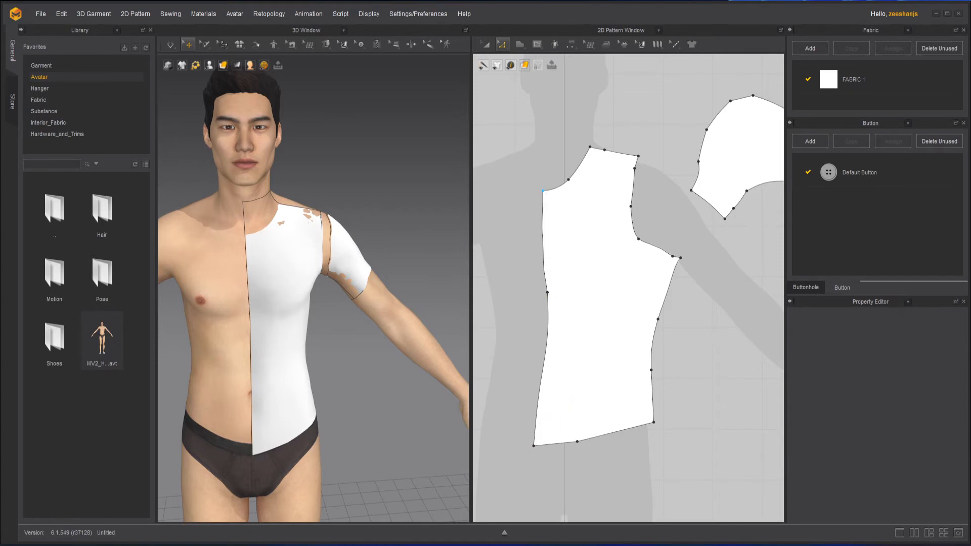
{"action": "left_click", "coordinate": [541, 191]}
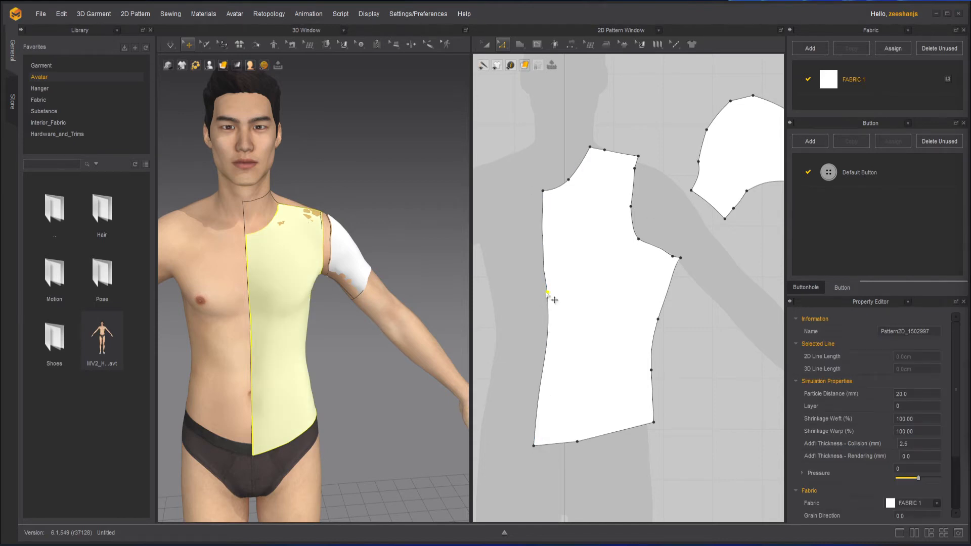
{"action": "left_click_drag", "start_coordinate": [548, 293], "coordinate": [535, 293]}
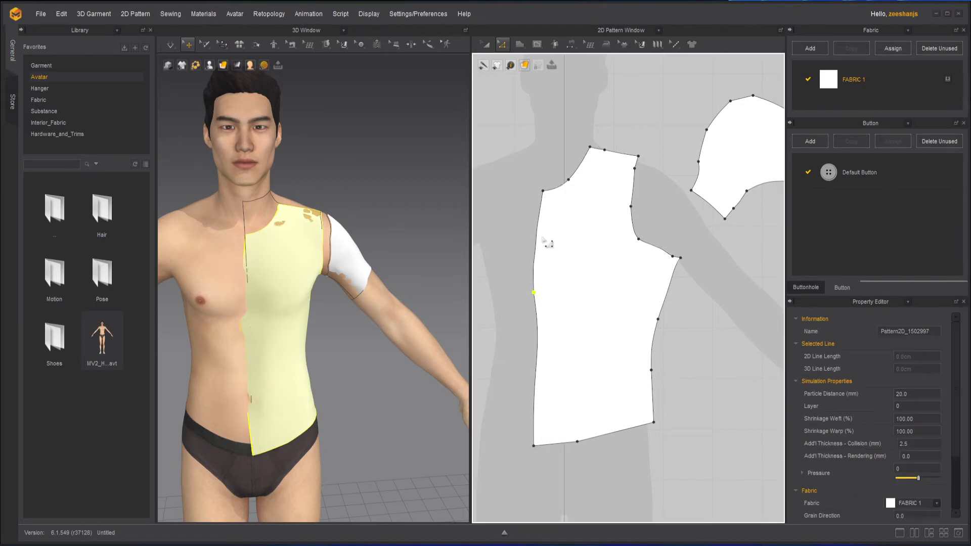
{"action": "left_click_drag", "start_coordinate": [543, 192], "coordinate": [535, 192]}
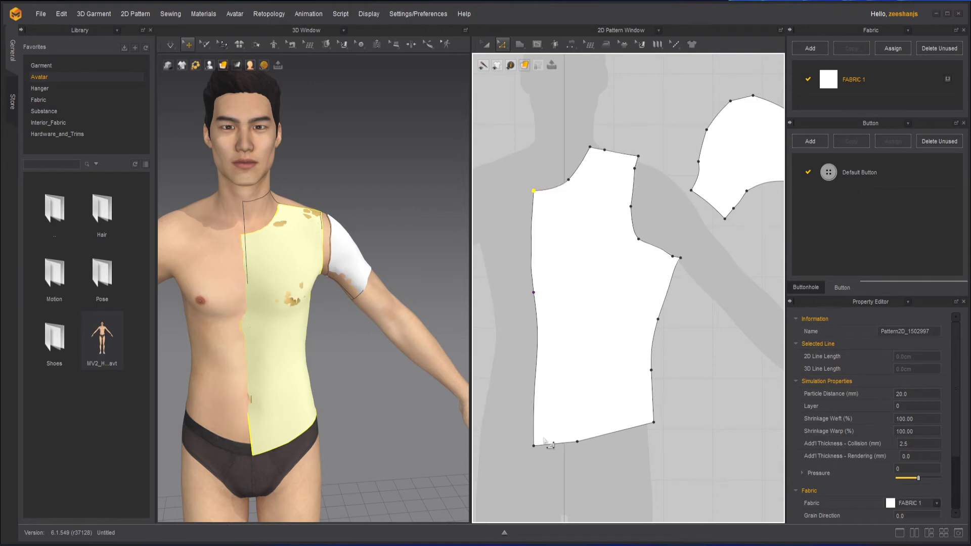
Step: Raise the front pattern's centre hem corner slightly and delete the middle point of the centre-front edge to straighten it
{"action": "left_click_drag", "start_coordinate": [535, 447], "coordinate": [537, 444]}
{"action": "left_click_drag", "start_coordinate": [539, 340], "coordinate": [536, 341]}
{"action": "left_click_drag", "start_coordinate": [532, 289], "coordinate": [535, 290]}
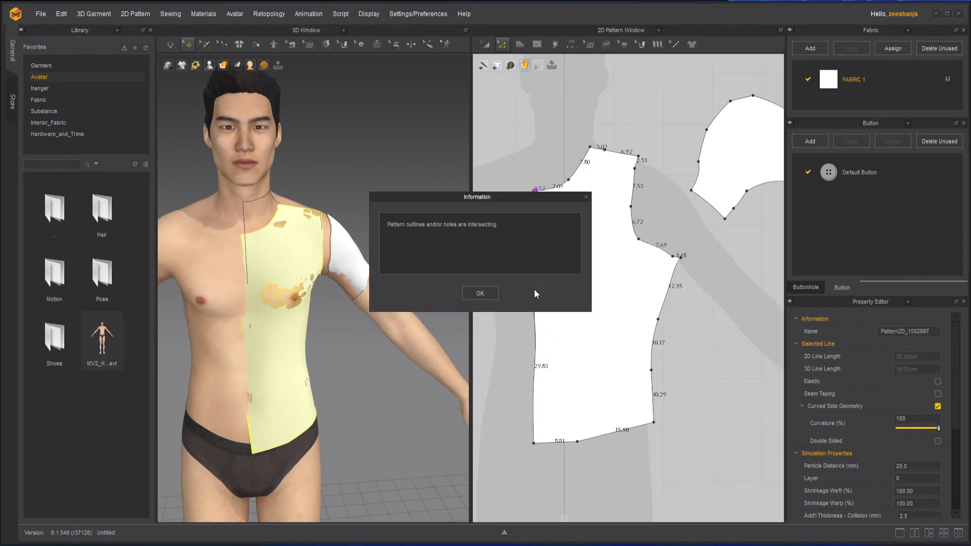
{"action": "left_click", "coordinate": [494, 294]}
{"action": "left_click", "coordinate": [531, 292]}
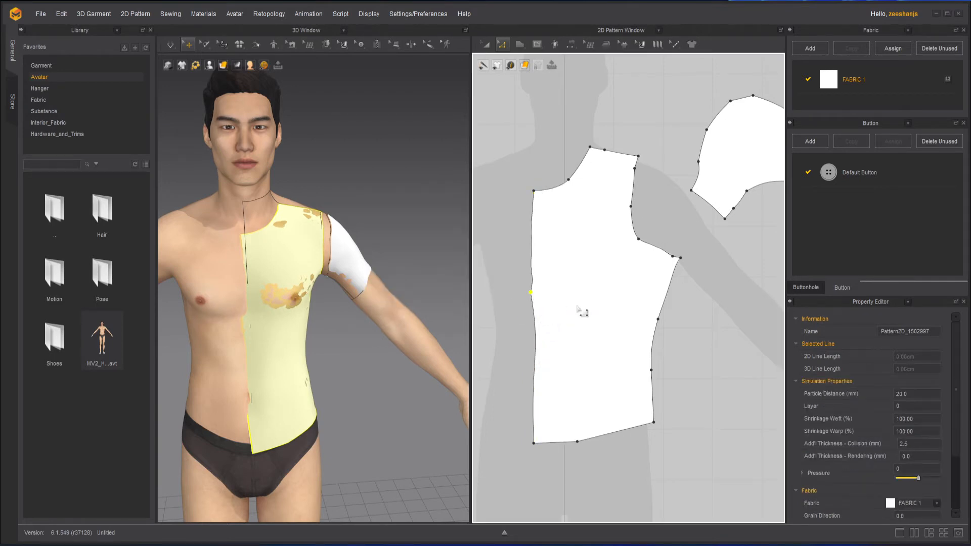
{"action": "key", "text": "Delete"}
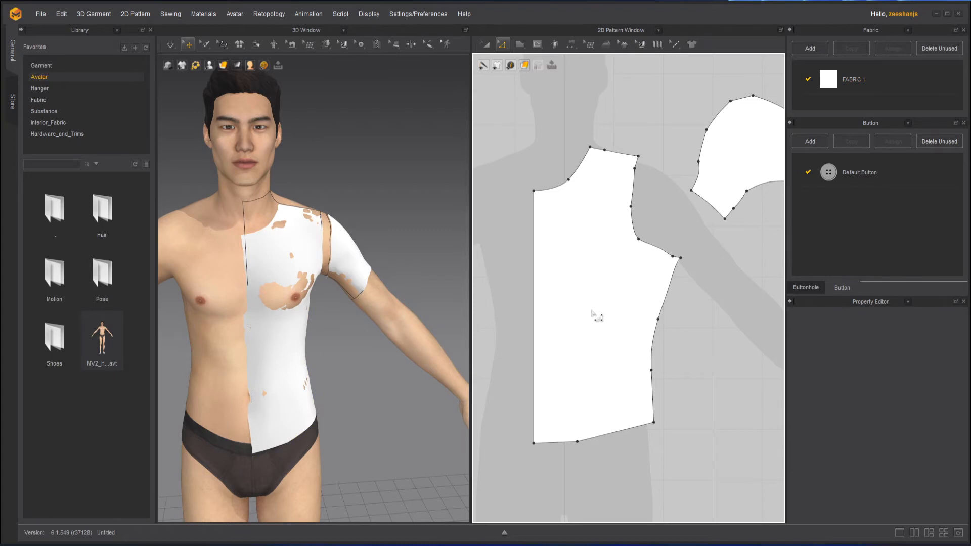
Step: Lower the front pattern's side hem corner level with the centre corner and delete the hem's middle point
{"action": "mouse_move", "coordinate": [683, 320]}
{"action": "middle_mouse_down"}
{"action": "mouse_move", "coordinate": [655, 324]}
{"action": "mouse_move", "coordinate": [673, 318]}
{"action": "middle_mouse_up"}
{"action": "scroll", "coordinate": [672, 320], "scroll_direction": "up", "scroll_amount": 1}
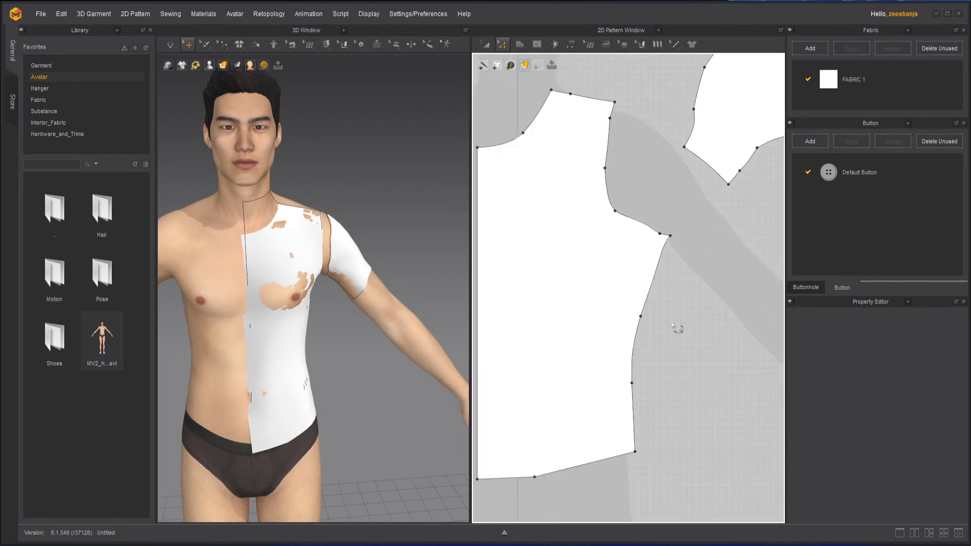
{"action": "left_click_drag", "start_coordinate": [642, 430], "coordinate": [642, 450]}
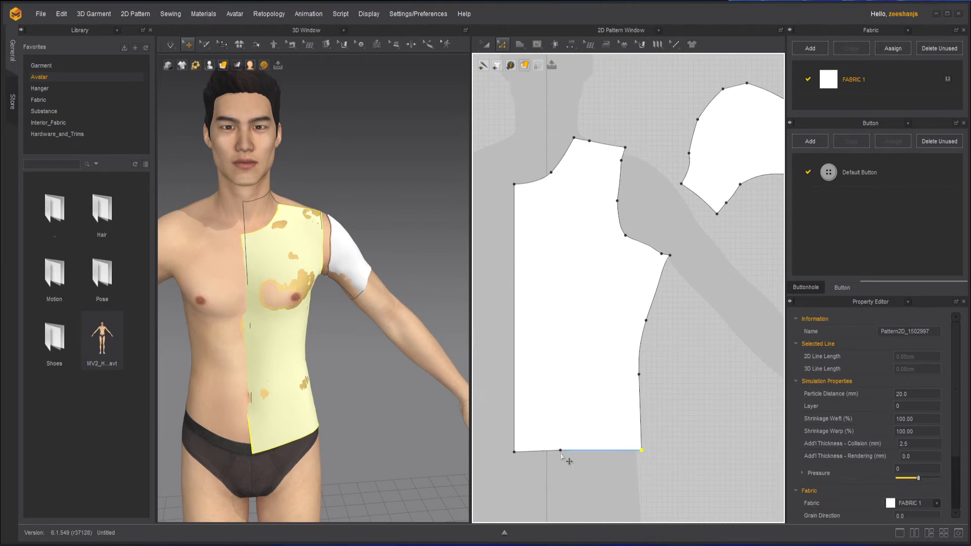
{"action": "left_click", "coordinate": [708, 343]}
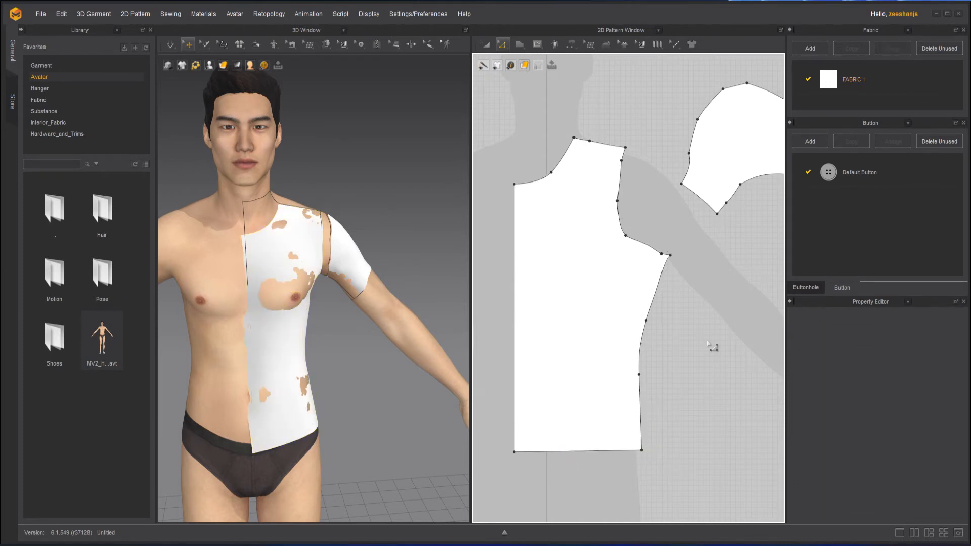
Step: Delete the extra point beside the front pattern's underarm corner
{"action": "scroll", "coordinate": [668, 236], "scroll_direction": "up", "scroll_amount": 2}
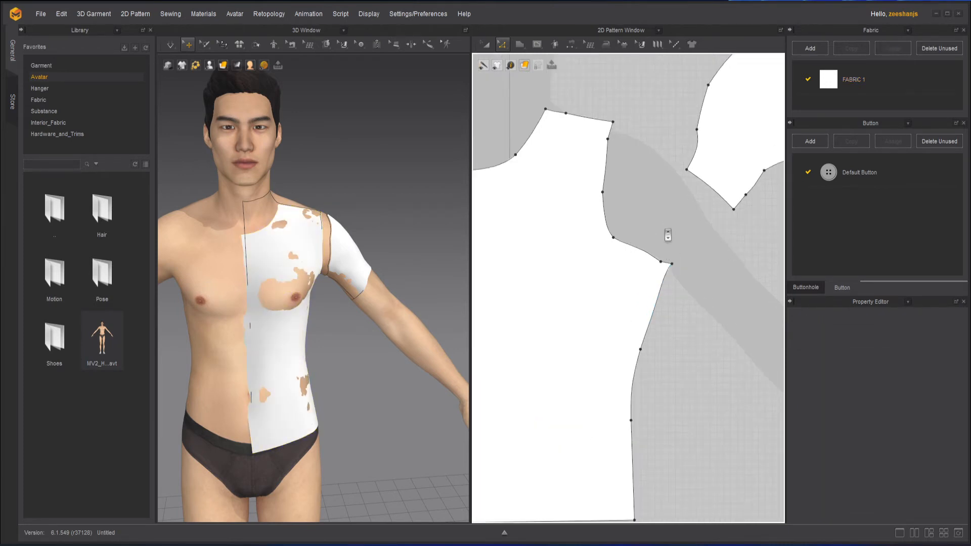
{"action": "left_click", "coordinate": [668, 270]}
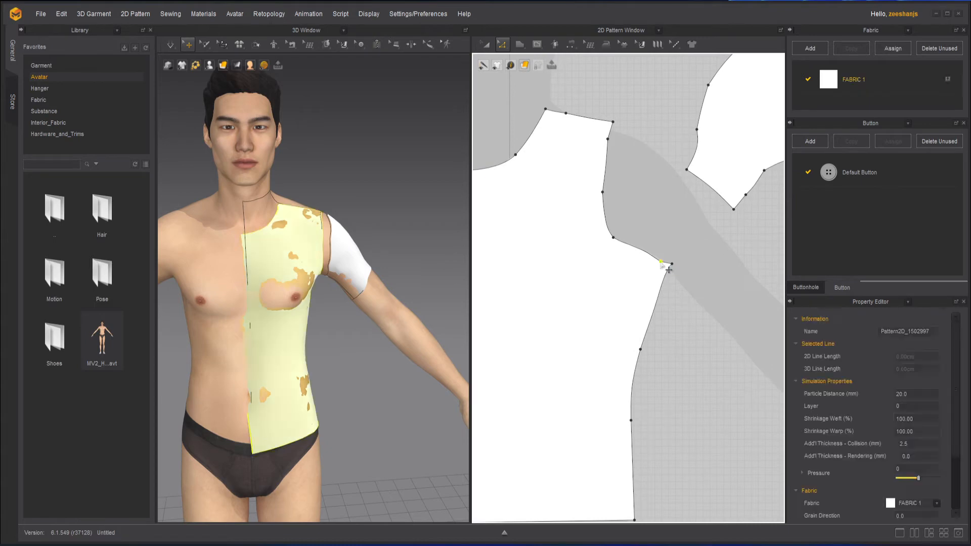
{"action": "left_click", "coordinate": [726, 292]}
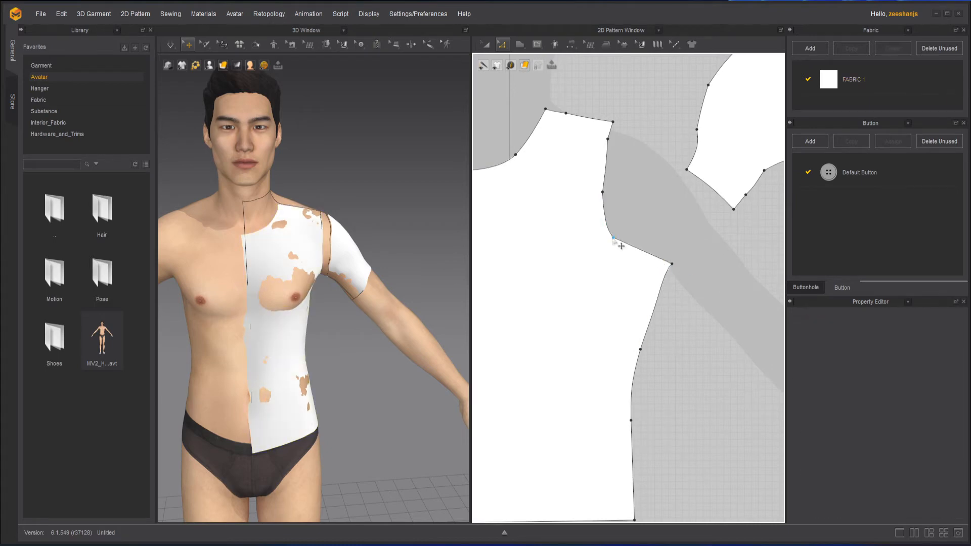
{"action": "left_click", "coordinate": [614, 239]}
{"action": "key", "text": "Delete"}
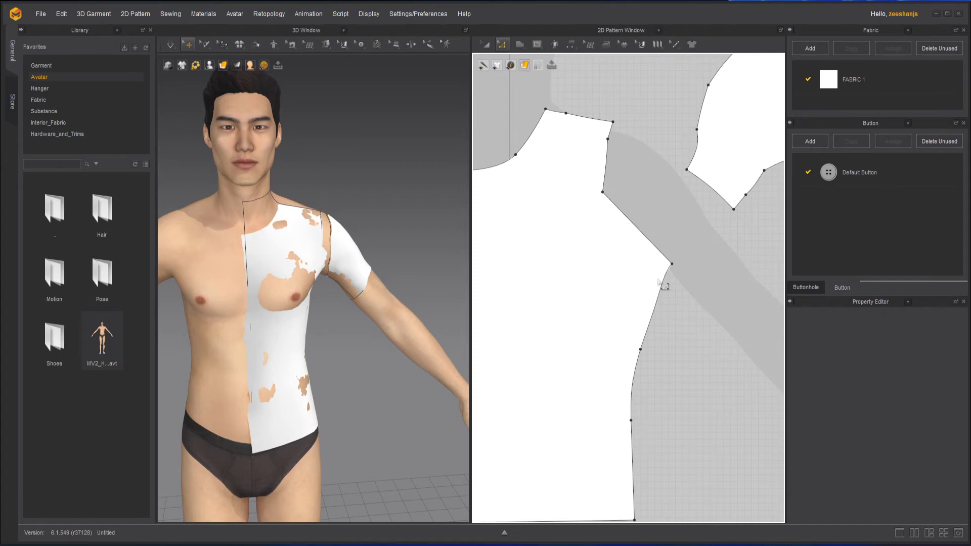
{"action": "key", "text": "ctrl+z"}
{"action": "left_click", "coordinate": [603, 193]}
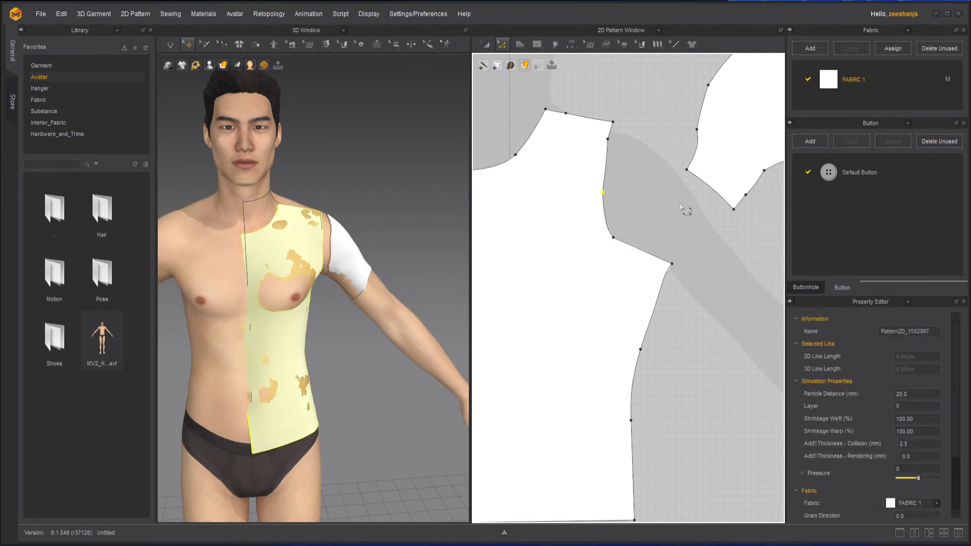
{"action": "key", "text": "Delete"}
{"action": "key", "text": "ctrl+z"}
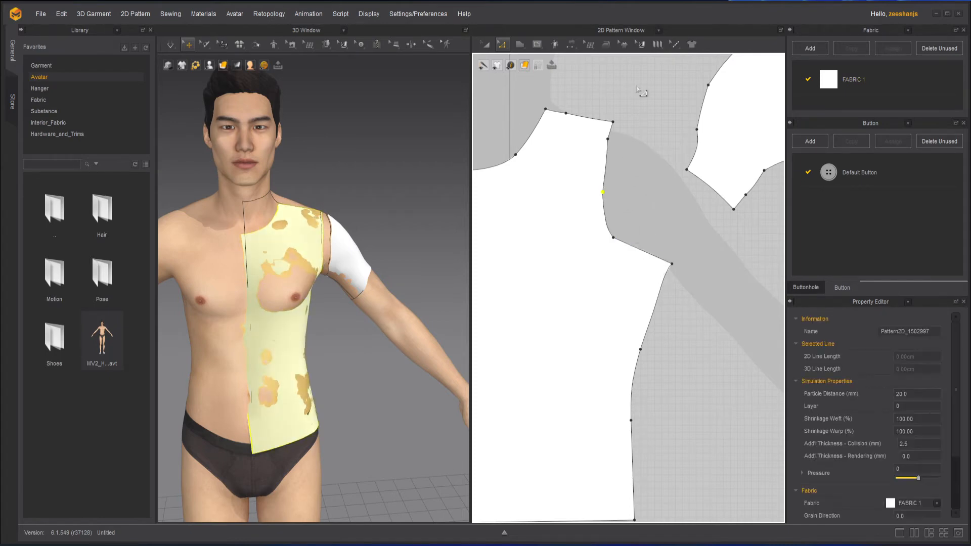
Step: Delete the extra armhole point beside the front pattern's shoulder corner and round the lower armhole with Smooth Curve
{"action": "left_click", "coordinate": [650, 184]}
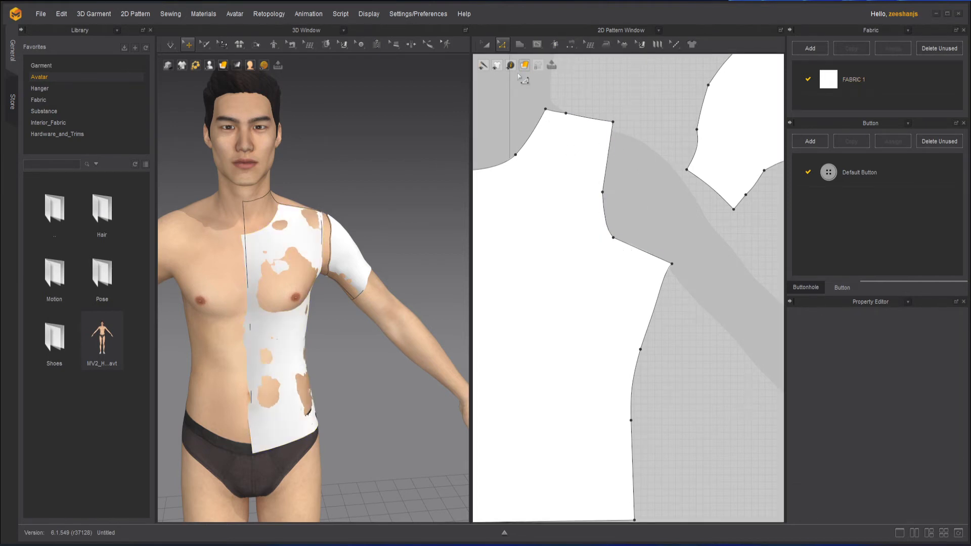
{"action": "left_click", "coordinate": [508, 42]}
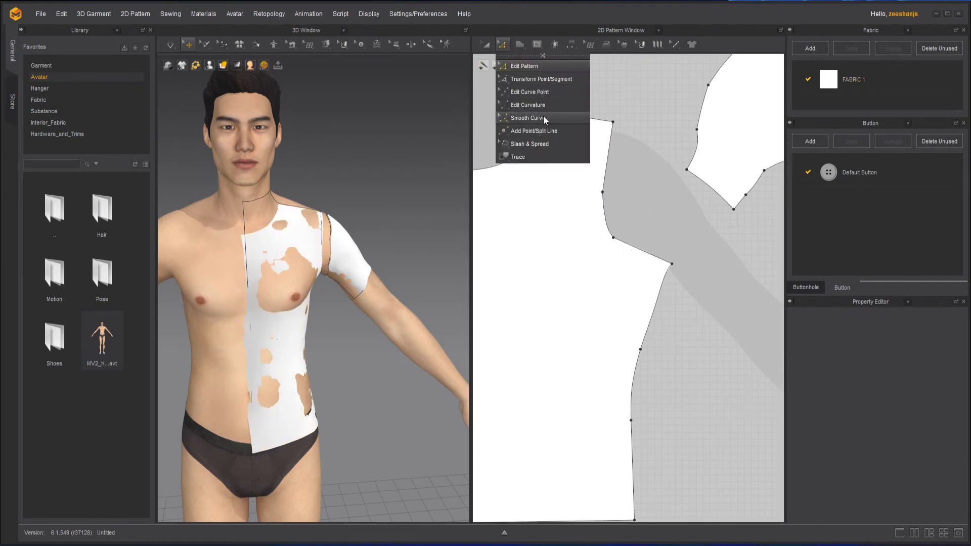
{"action": "left_click", "coordinate": [556, 118]}
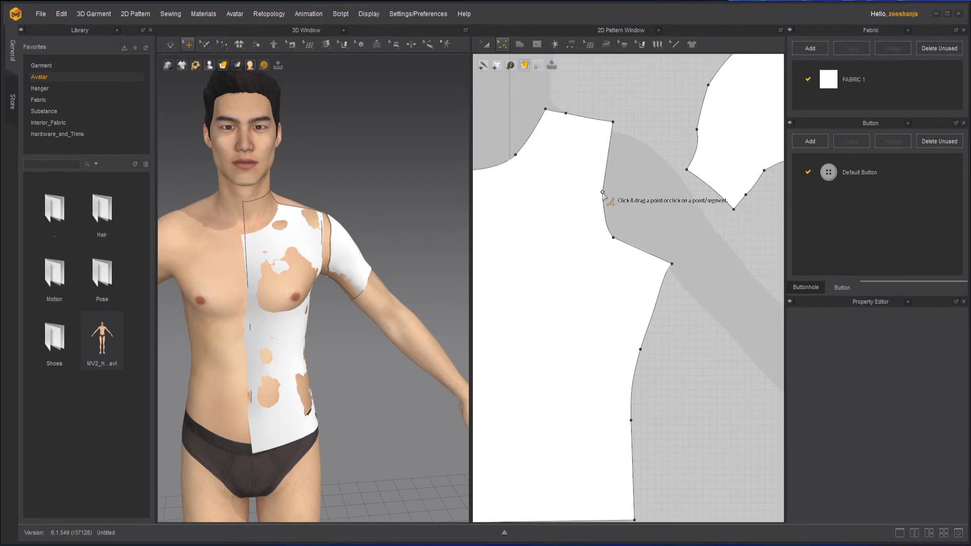
{"action": "left_click_drag", "start_coordinate": [610, 204], "coordinate": [697, 270]}
Step: Delete the two inner hem points of the back pattern and lower its centre hem corner level with the side corner
{"action": "scroll", "coordinate": [627, 210], "scroll_direction": "down", "scroll_amount": 5}
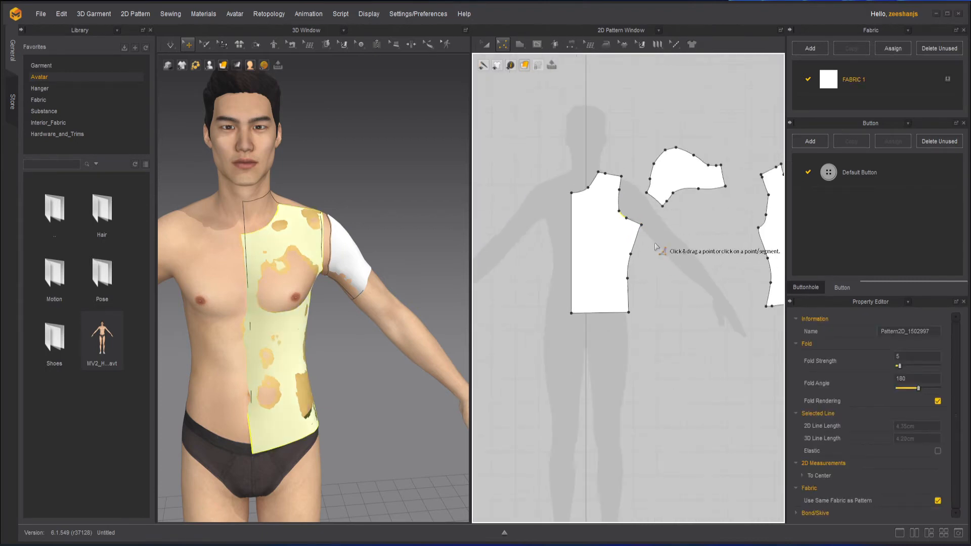
{"action": "middle_click_drag", "start_coordinate": [656, 247], "coordinate": [535, 281]}
{"action": "scroll", "coordinate": [670, 286], "scroll_direction": "up", "scroll_amount": 4}
{"action": "scroll", "coordinate": [645, 240], "scroll_direction": "up", "scroll_amount": 2}
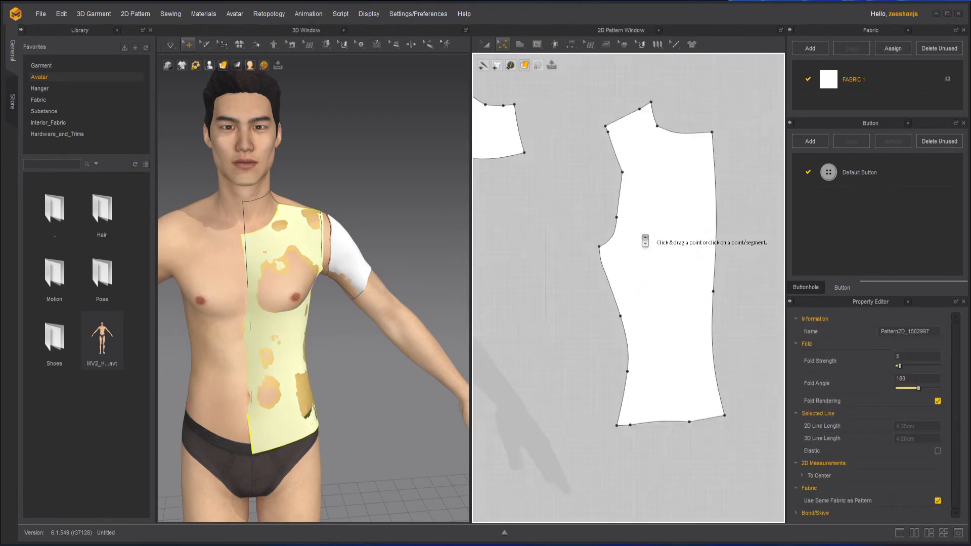
{"action": "scroll", "coordinate": [645, 241], "scroll_direction": "up", "scroll_amount": 1}
{"action": "left_click", "coordinate": [502, 44]}
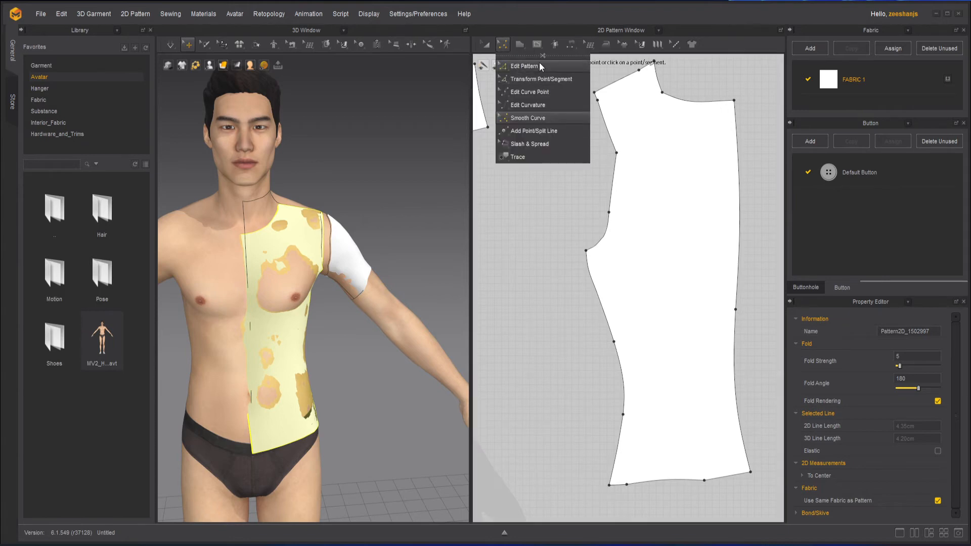
{"action": "left_click", "coordinate": [541, 79]}
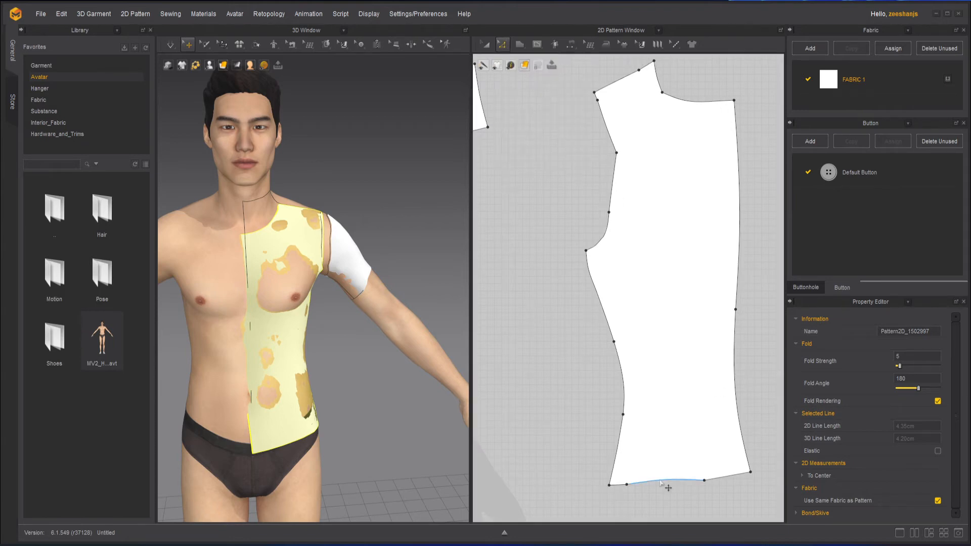
{"action": "left_click", "coordinate": [628, 484]}
{"action": "left_click", "coordinate": [703, 486]}
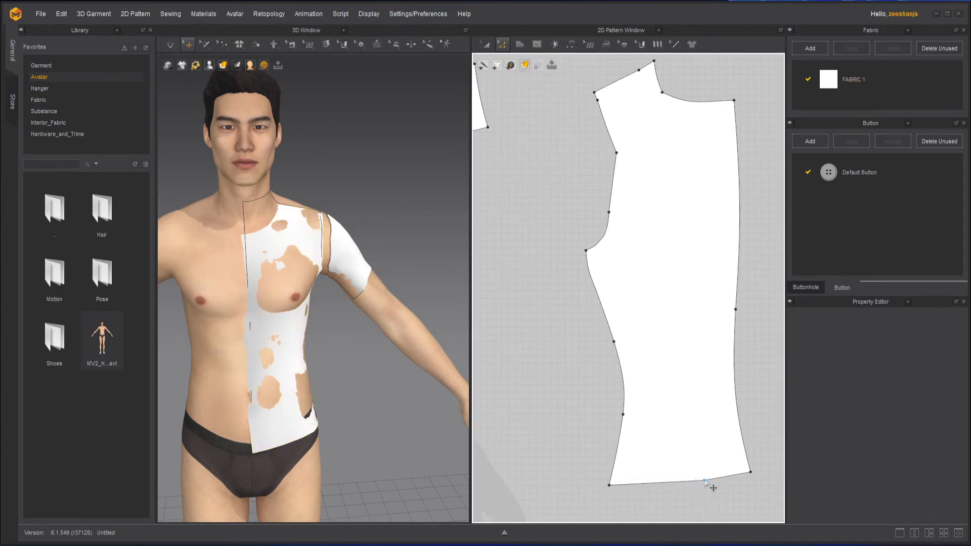
{"action": "left_click_drag", "start_coordinate": [752, 474], "coordinate": [755, 485]}
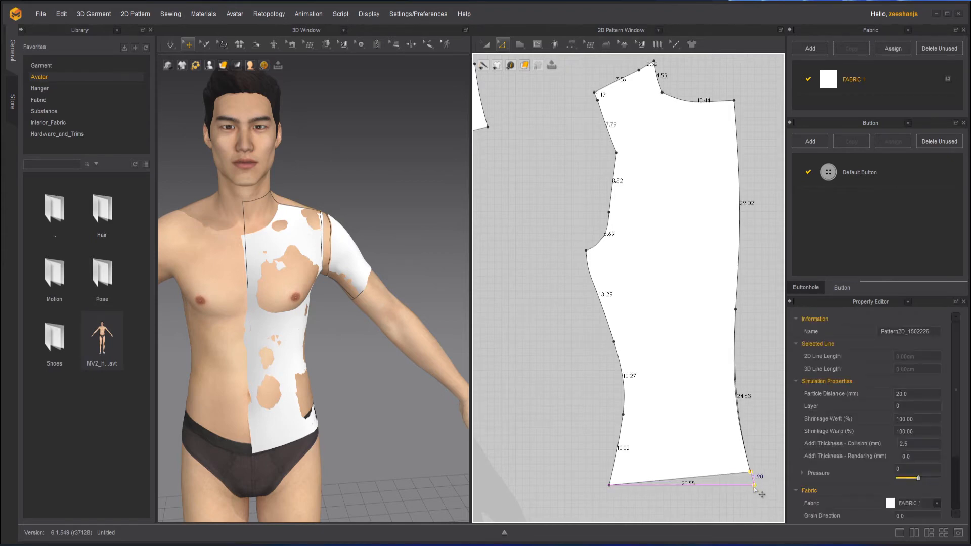
Step: Straighten the back pattern's centre-back edge by deleting its middle point and moving the neckline corner outward above the hem corner
{"action": "left_click", "coordinate": [774, 331]}
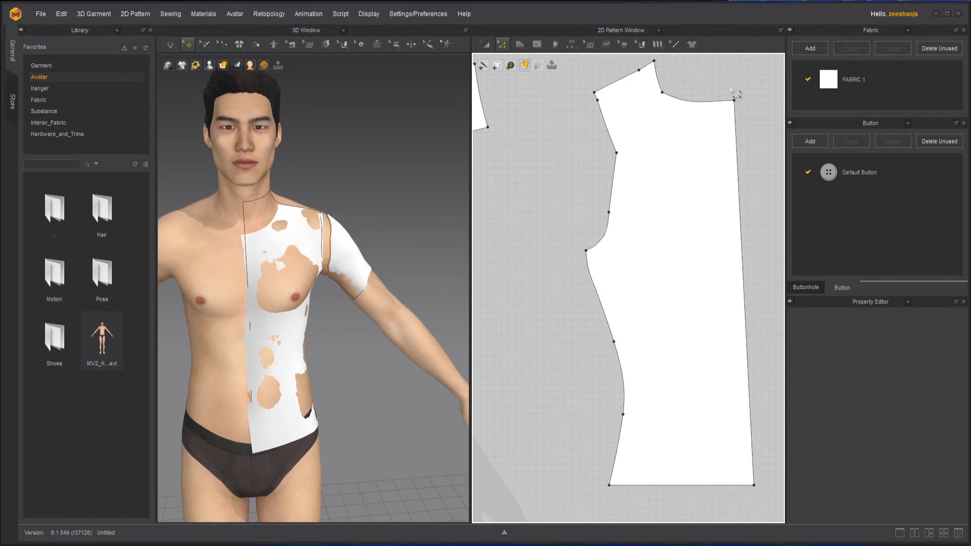
{"action": "left_click_drag", "start_coordinate": [734, 102], "coordinate": [757, 99]}
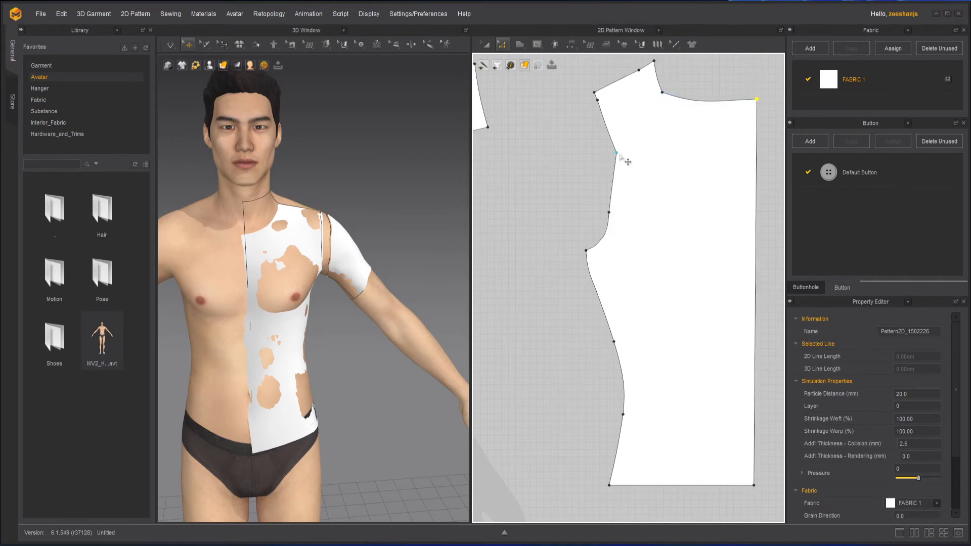
Step: Move the back armhole's lower point inward beneath the point above it and delete the extra point beside the shoulder corner
{"action": "left_click_drag", "start_coordinate": [619, 219], "coordinate": [627, 215]}
{"action": "key", "text": "Delete"}
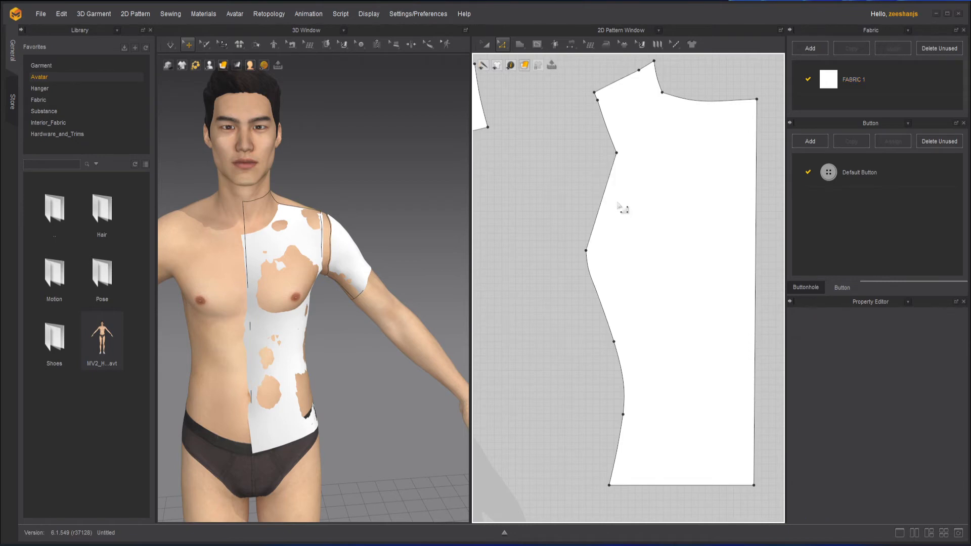
{"action": "key", "text": "ctrl+z"}
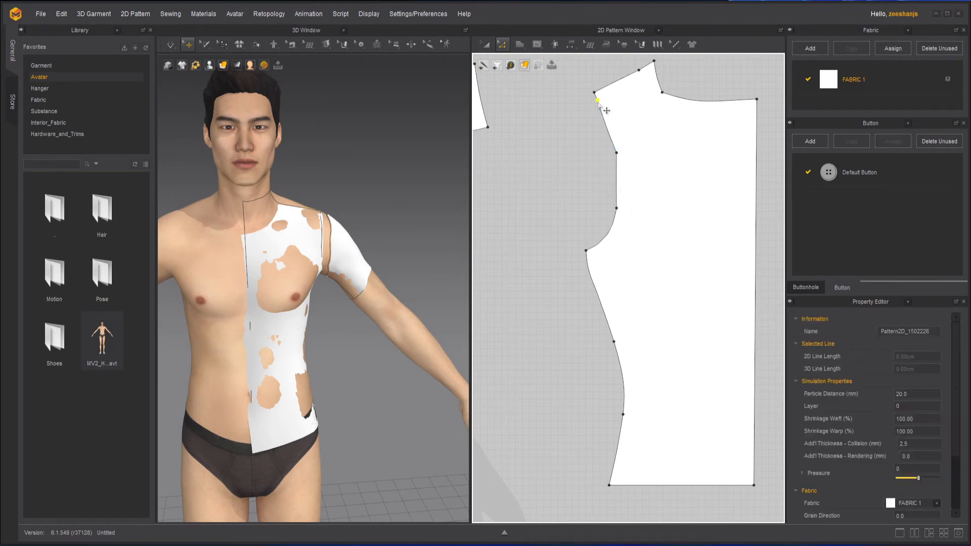
{"action": "left_click", "coordinate": [644, 138]}
Step: Round the back pattern's armhole at its two inner points with Smooth Curve
{"action": "left_click", "coordinate": [504, 46]}
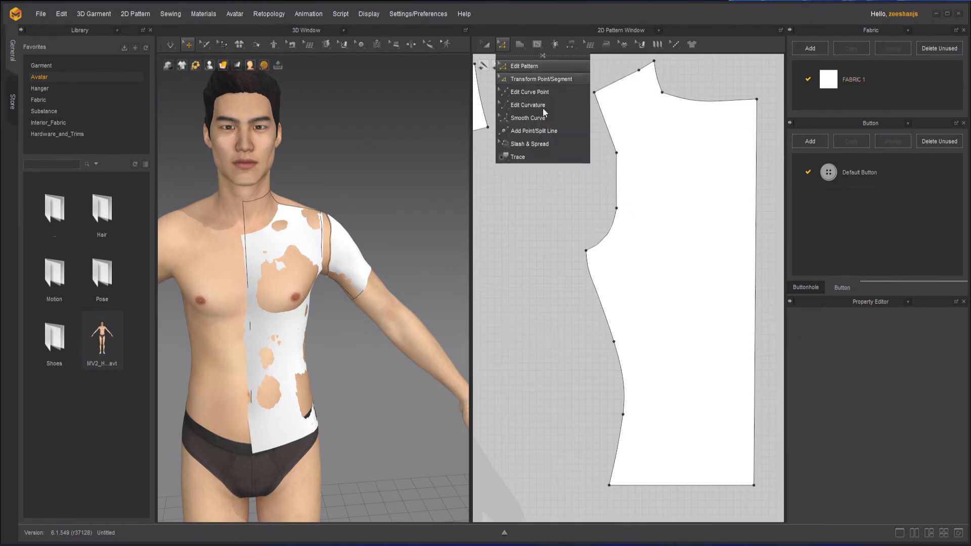
{"action": "left_click", "coordinate": [542, 79]}
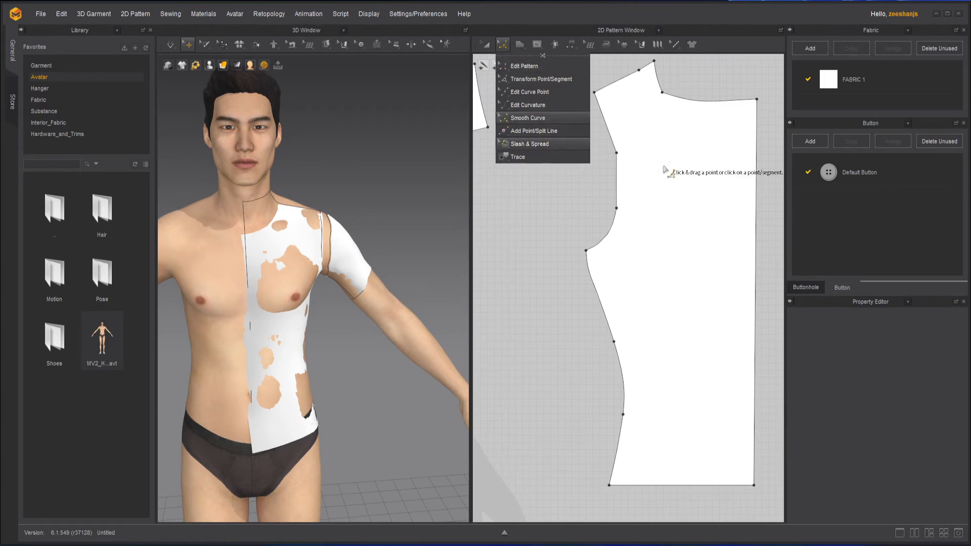
{"action": "left_click", "coordinate": [617, 152]}
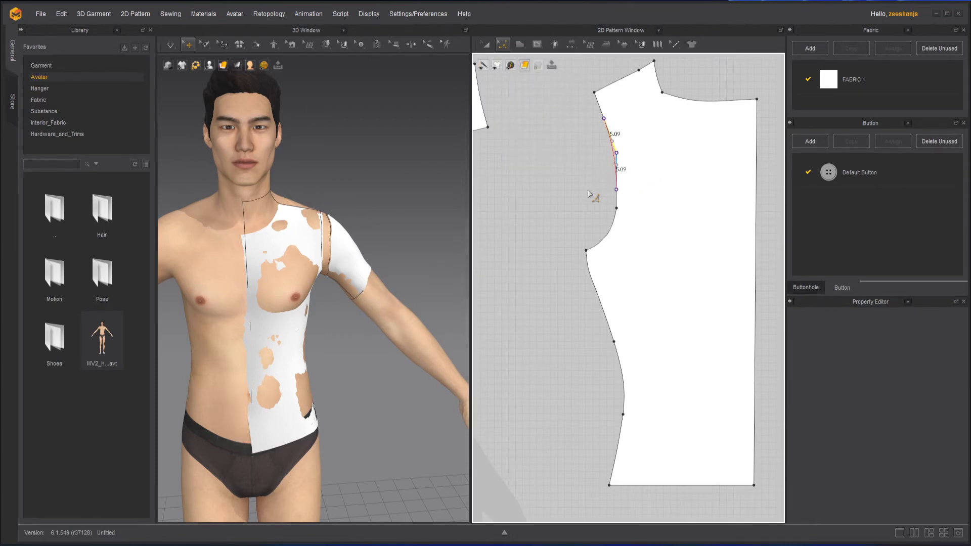
{"action": "left_click_drag", "start_coordinate": [588, 191], "coordinate": [599, 228]}
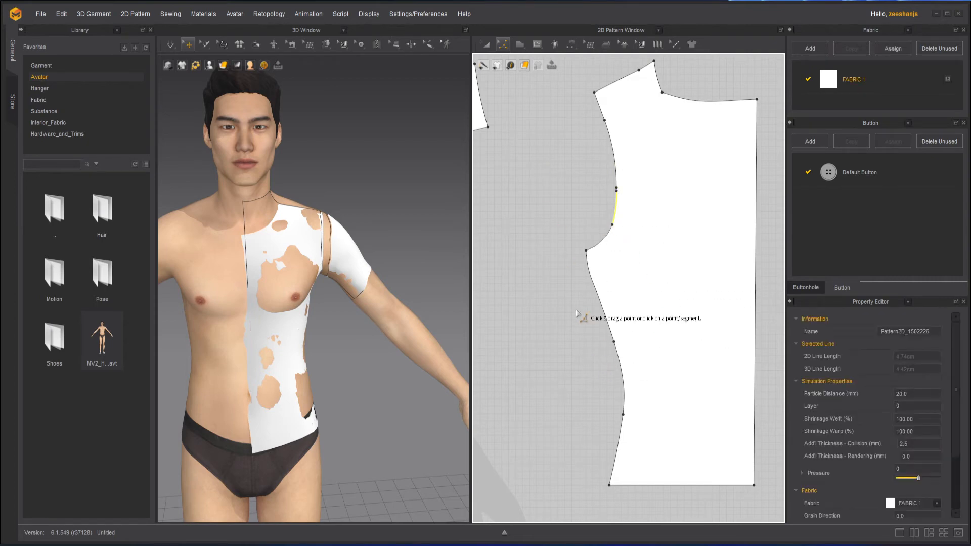
Step: Delete both middle points of the back pattern's side seam and move the side hem corner outward directly below the underarm corner
{"action": "left_click", "coordinate": [506, 44]}
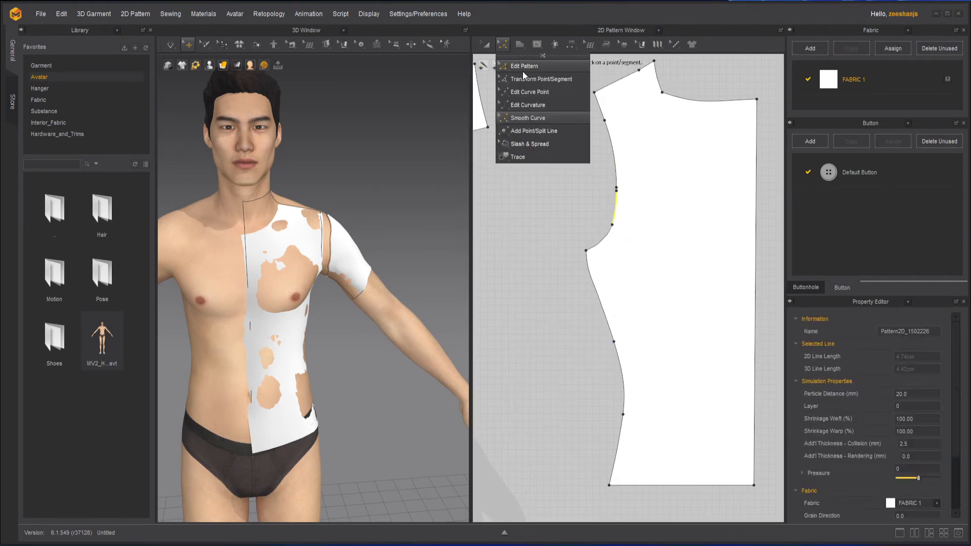
{"action": "left_click", "coordinate": [524, 67]}
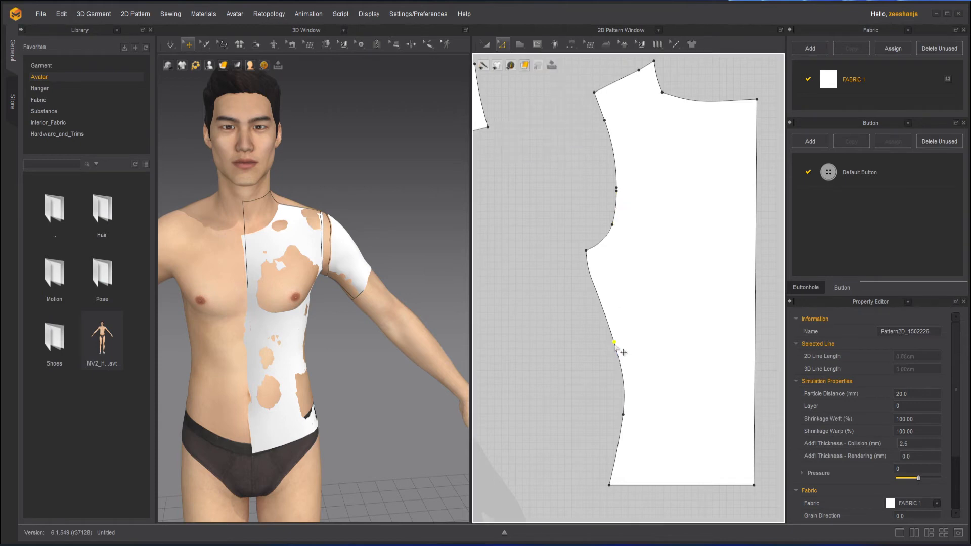
{"action": "left_click", "coordinate": [623, 415]}
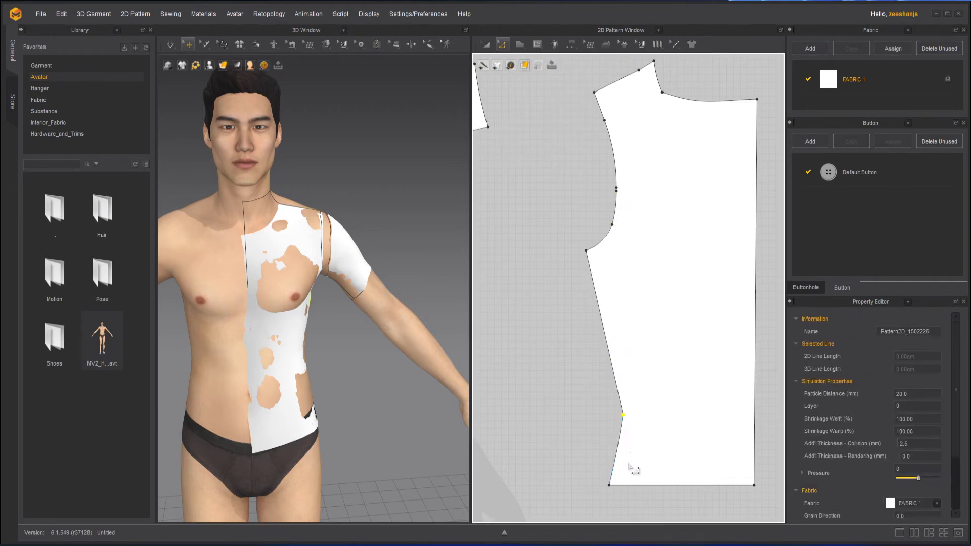
{"action": "key", "text": "Delete"}
{"action": "left_click_drag", "start_coordinate": [610, 486], "coordinate": [587, 487]}
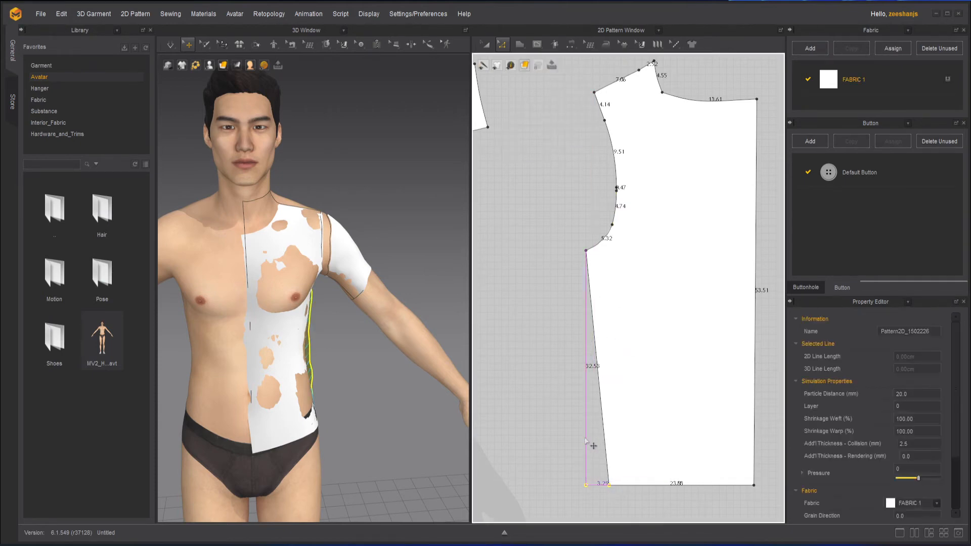
{"action": "left_click_drag", "start_coordinate": [593, 446], "coordinate": [590, 446]}
Step: Delete both middle points of the front pattern's side seam and move the side hem corner outward directly below the underarm corner
{"action": "scroll", "coordinate": [538, 278], "scroll_direction": "down", "scroll_amount": 6}
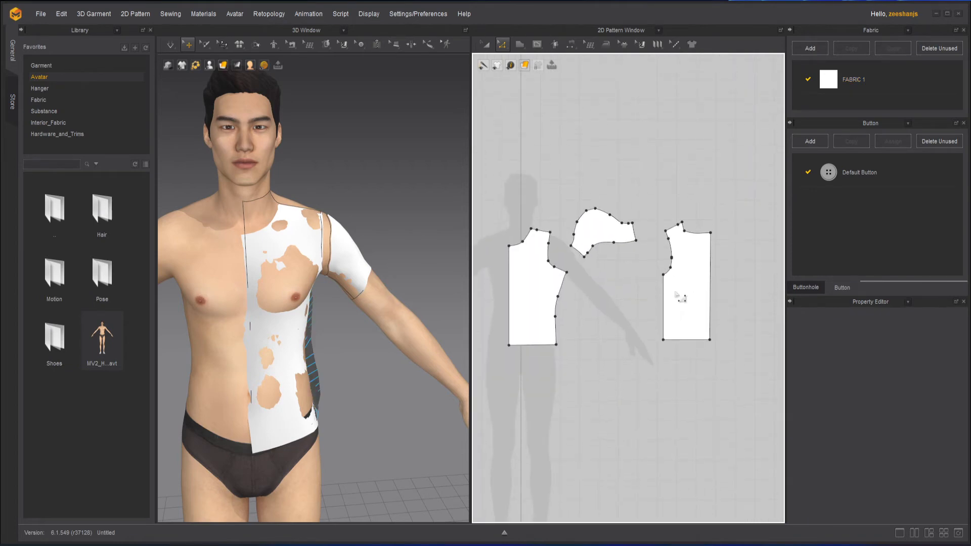
{"action": "scroll", "coordinate": [596, 293], "scroll_direction": "up", "scroll_amount": 4}
{"action": "left_click", "coordinate": [541, 312]}
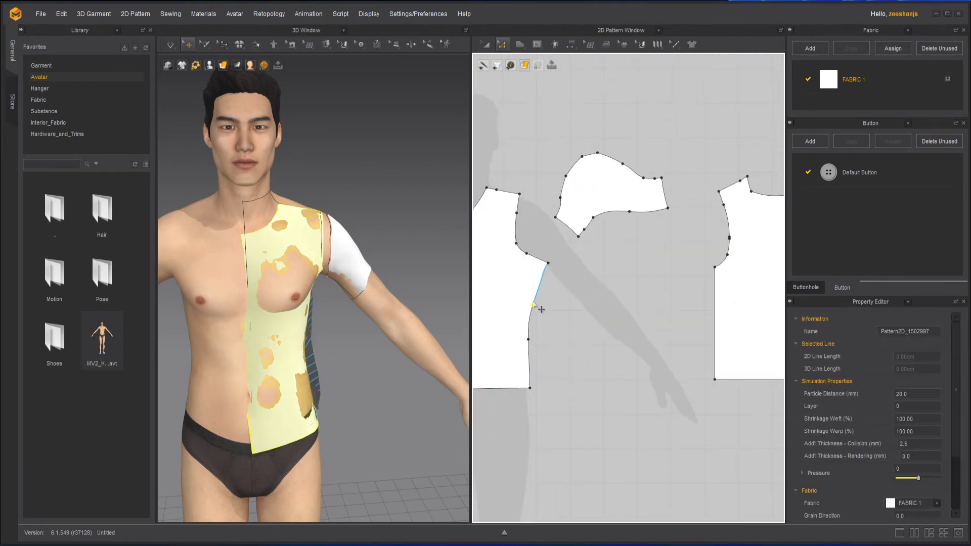
{"action": "left_click", "coordinate": [551, 354]}
{"action": "left_click", "coordinate": [529, 339]}
{"action": "key", "text": "Delete"}
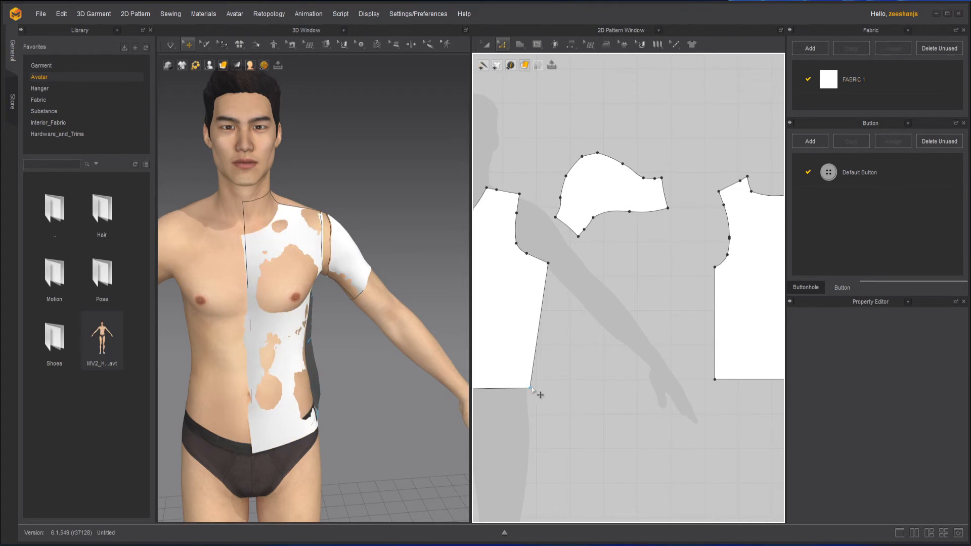
{"action": "left_click_drag", "start_coordinate": [530, 388], "coordinate": [553, 389]}
{"action": "left_click", "coordinate": [581, 264]}
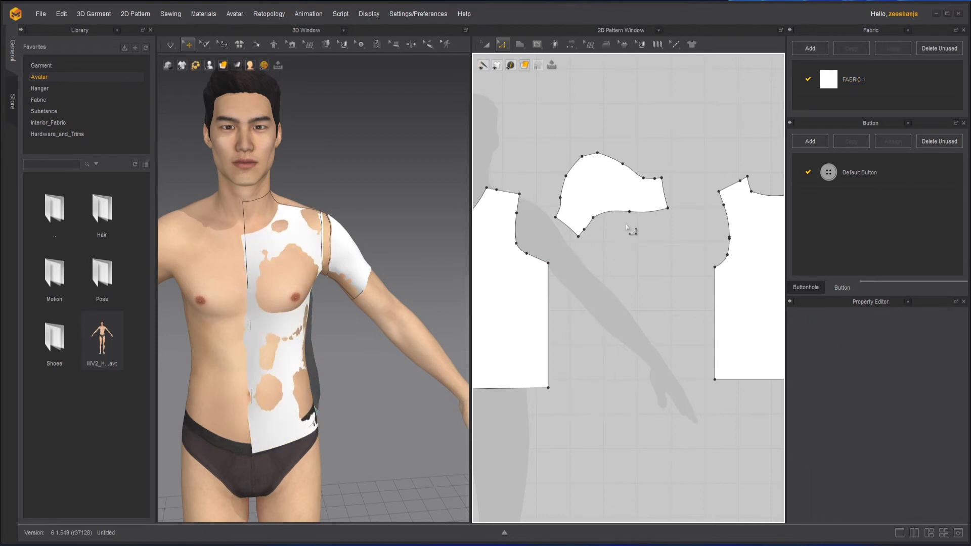
Step: Round the points along the sleeve's cap and the inner bend of its hem with Smooth Curve
{"action": "scroll", "coordinate": [620, 174], "scroll_direction": "up", "scroll_amount": 3}
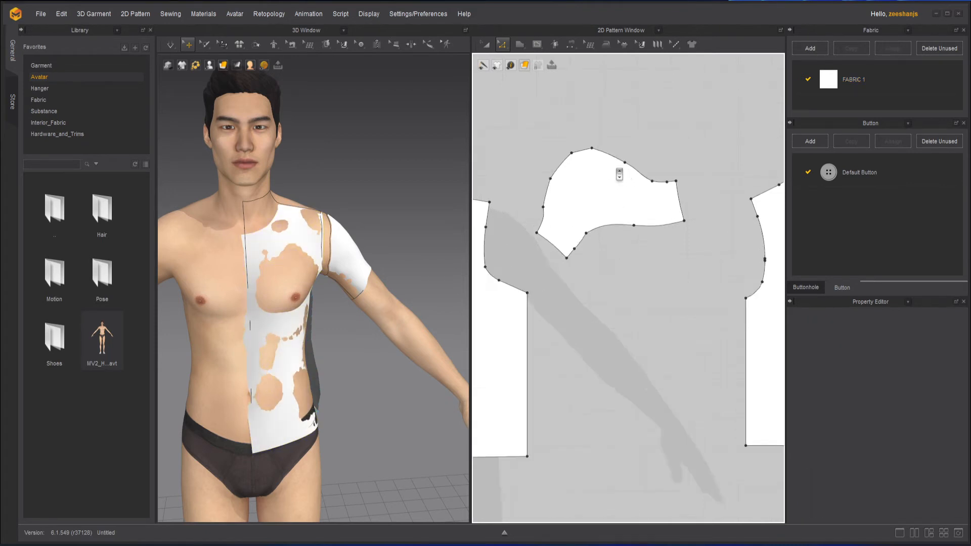
{"action": "left_click", "coordinate": [487, 47]}
{"action": "left_click", "coordinate": [590, 184]}
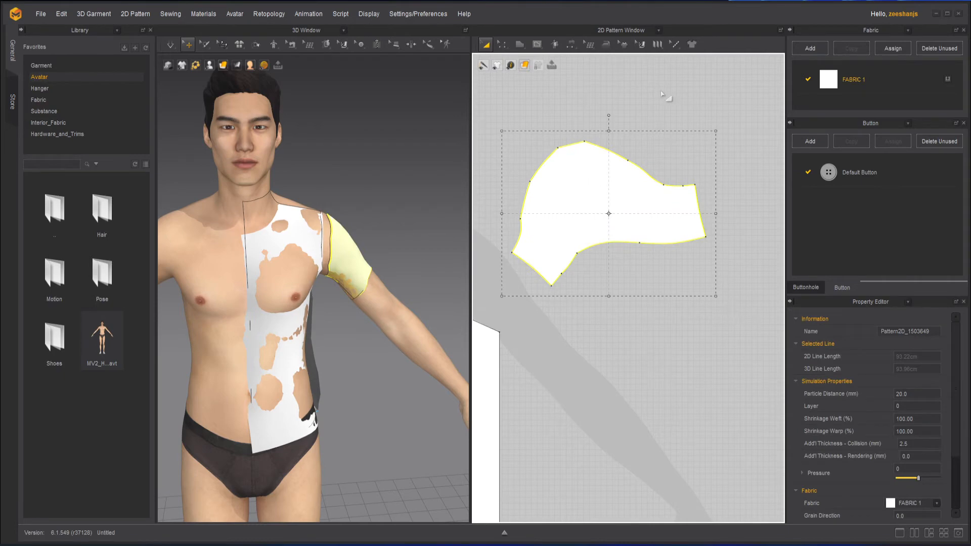
{"action": "left_click", "coordinate": [629, 86]}
{"action": "left_click", "coordinate": [502, 44]}
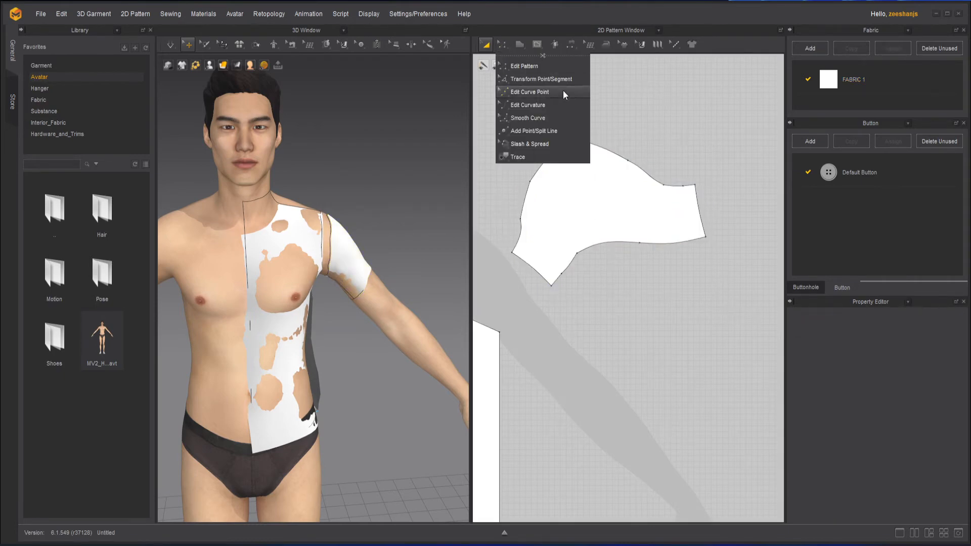
{"action": "left_click", "coordinate": [554, 118]}
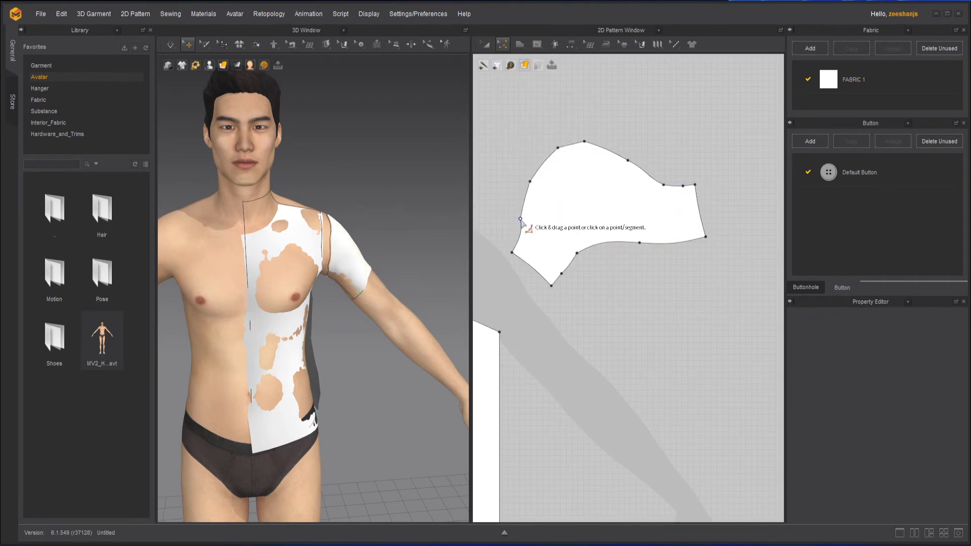
{"action": "left_click_drag", "start_coordinate": [540, 219], "coordinate": [541, 220]}
{"action": "left_click_drag", "start_coordinate": [558, 148], "coordinate": [589, 145]}
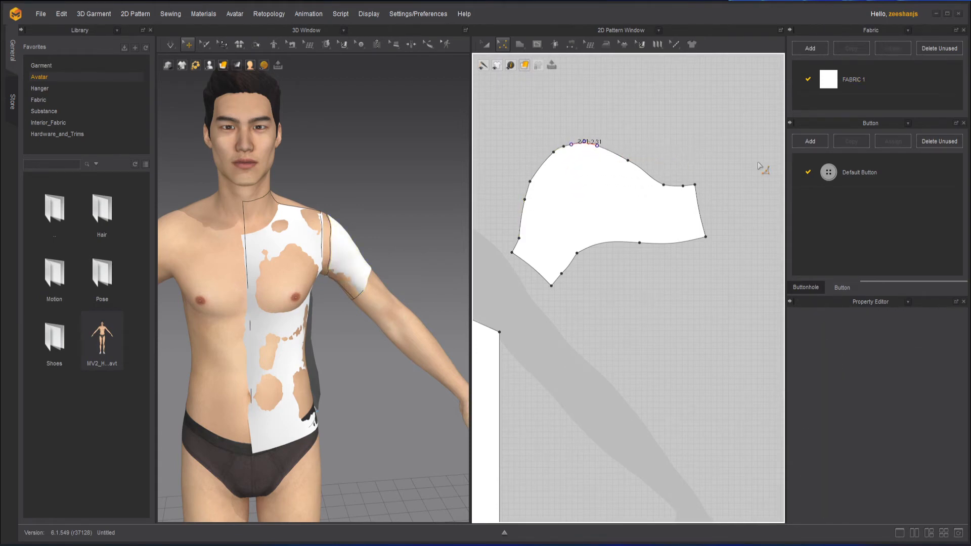
{"action": "left_click_drag", "start_coordinate": [777, 199], "coordinate": [777, 199]}
{"action": "left_click_drag", "start_coordinate": [628, 160], "coordinate": [717, 193]}
{"action": "left_click_drag", "start_coordinate": [577, 253], "coordinate": [673, 248]}
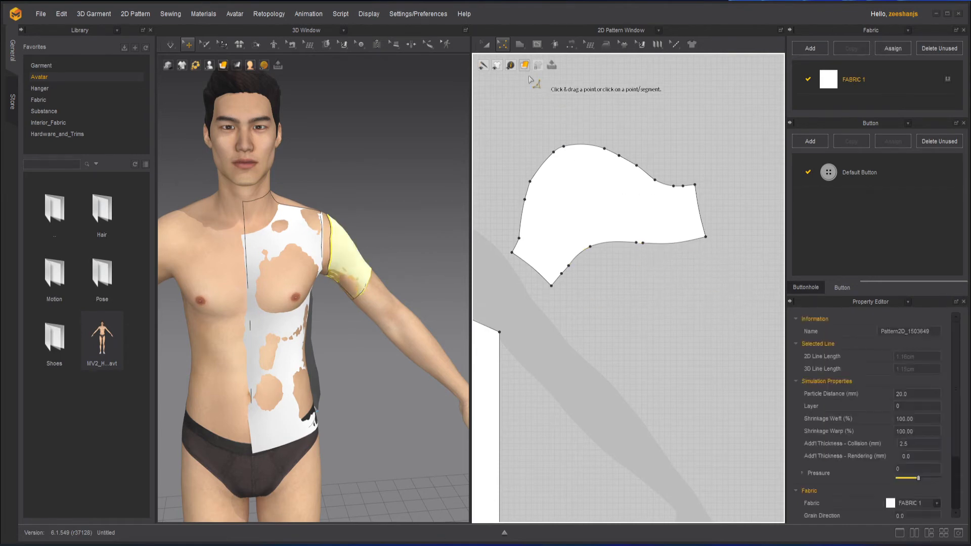
Step: Delete every intermediate point along the sleeve's hem so one straight edge joins its two hem corners
{"action": "left_click", "coordinate": [508, 48]}
{"action": "left_click", "coordinate": [532, 117]}
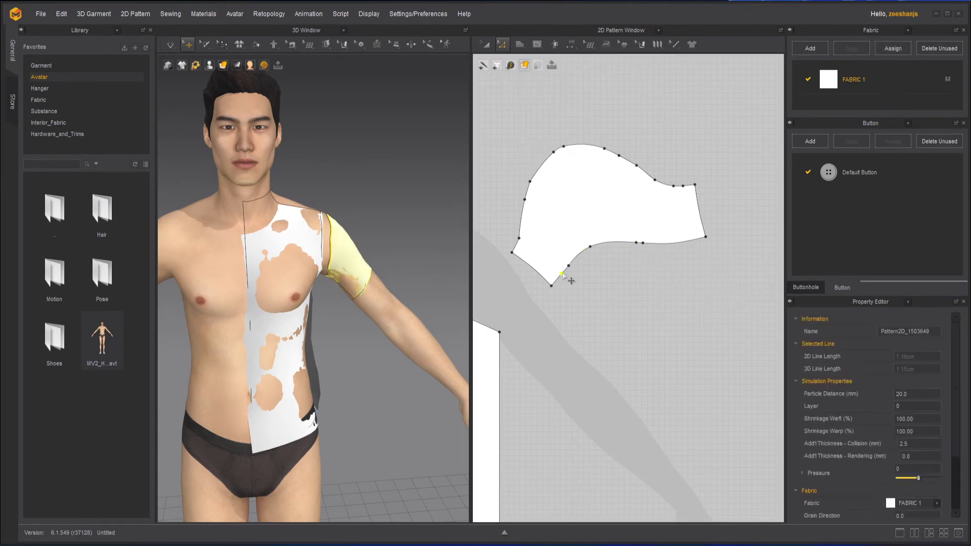
{"action": "left_click", "coordinate": [563, 274]}
{"action": "key", "text": "Delete"}
{"action": "left_click", "coordinate": [570, 266]}
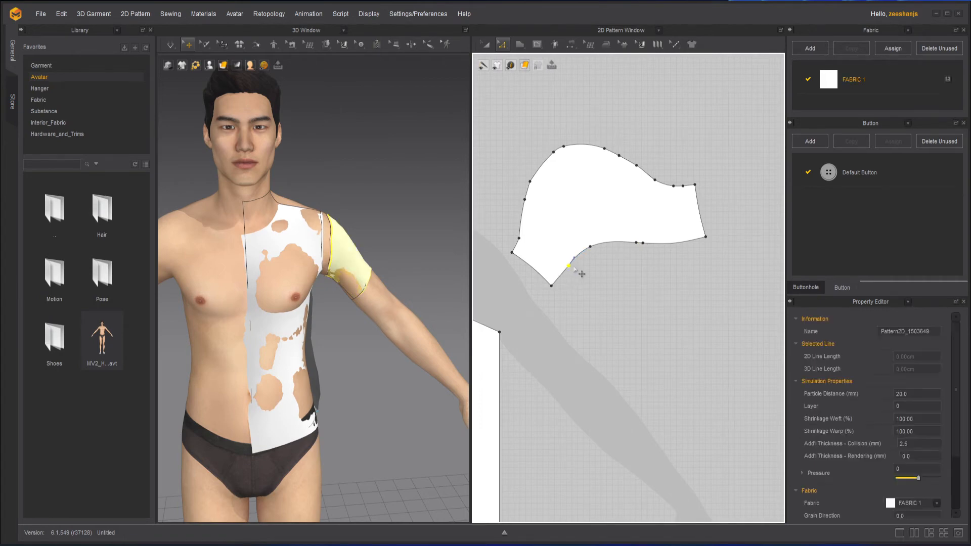
{"action": "key", "text": "Delete"}
{"action": "left_click", "coordinate": [590, 247]}
{"action": "key", "text": "Delete"}
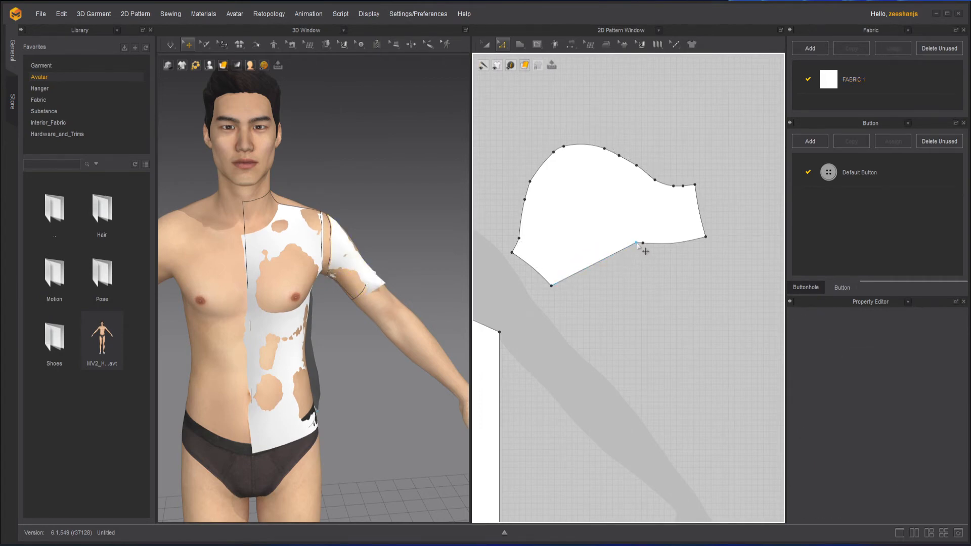
{"action": "left_click", "coordinate": [637, 244]}
{"action": "key", "text": "Delete"}
{"action": "left_click", "coordinate": [643, 244]}
{"action": "key", "text": "Delete"}
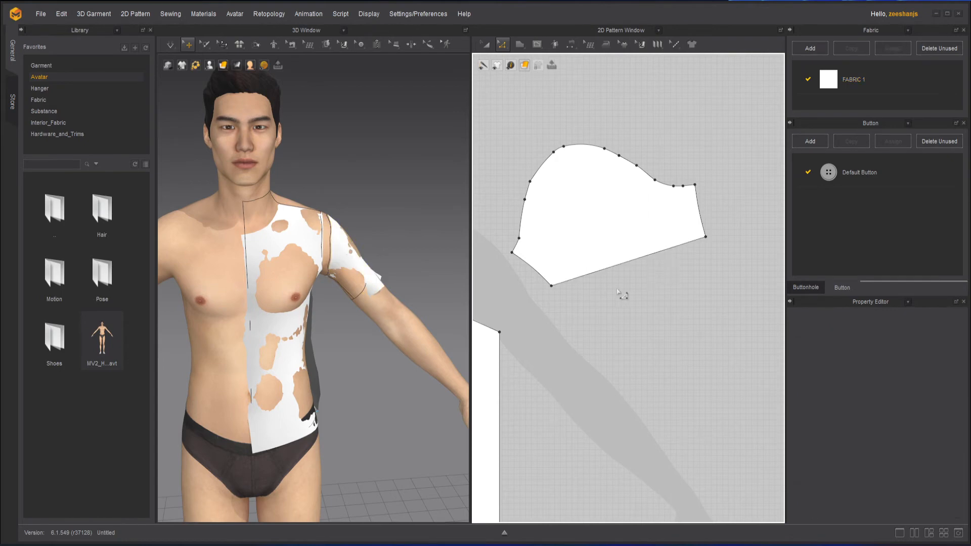
Step: Move the sleeve's left hem corner and the underarm corner above it outward and down to widen that end
{"action": "left_click_drag", "start_coordinate": [551, 287], "coordinate": [521, 313]}
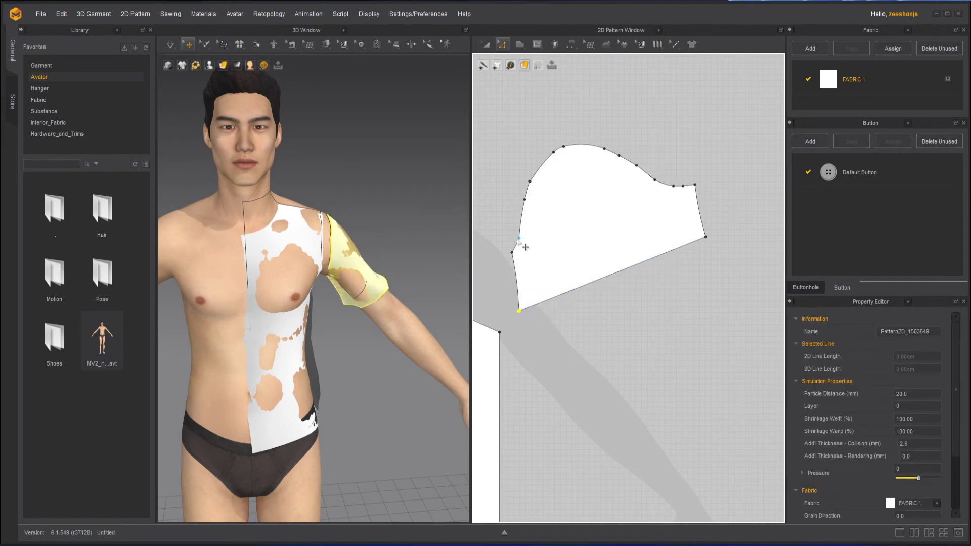
{"action": "left_click_drag", "start_coordinate": [513, 254], "coordinate": [505, 264]}
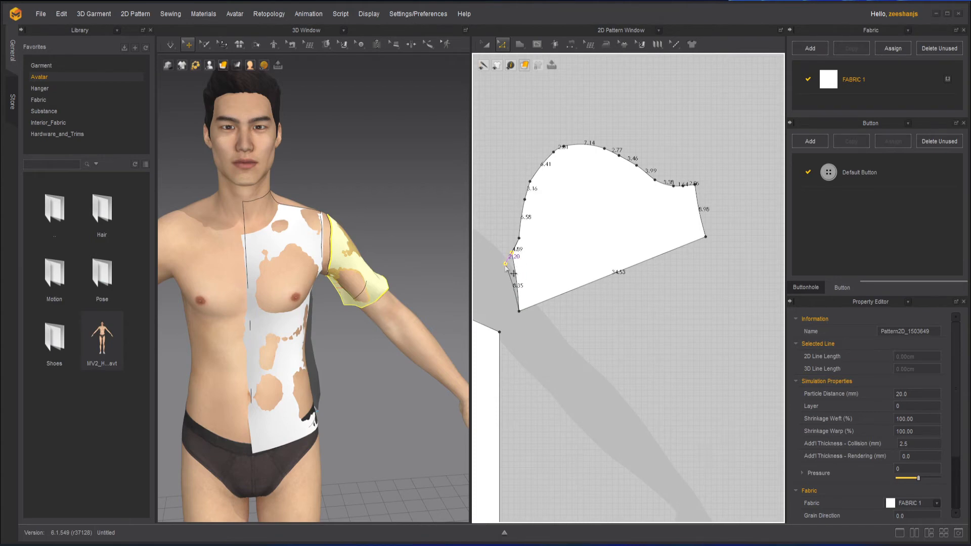
{"action": "left_click", "coordinate": [578, 315]}
Step: Smooth the sleeve cap's sharp point just above the moved underarm corner with Smooth Curve
{"action": "left_click", "coordinate": [503, 45]}
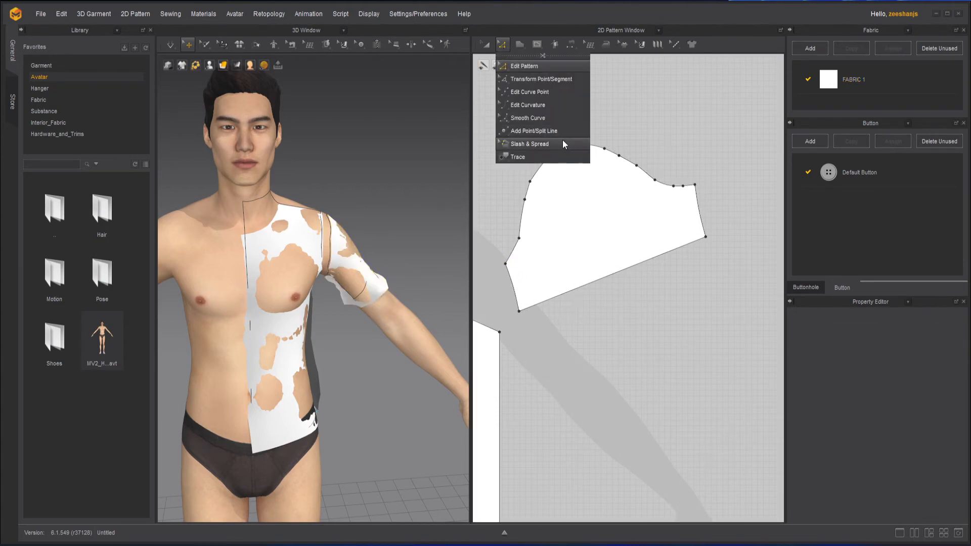
{"action": "left_click", "coordinate": [554, 120]}
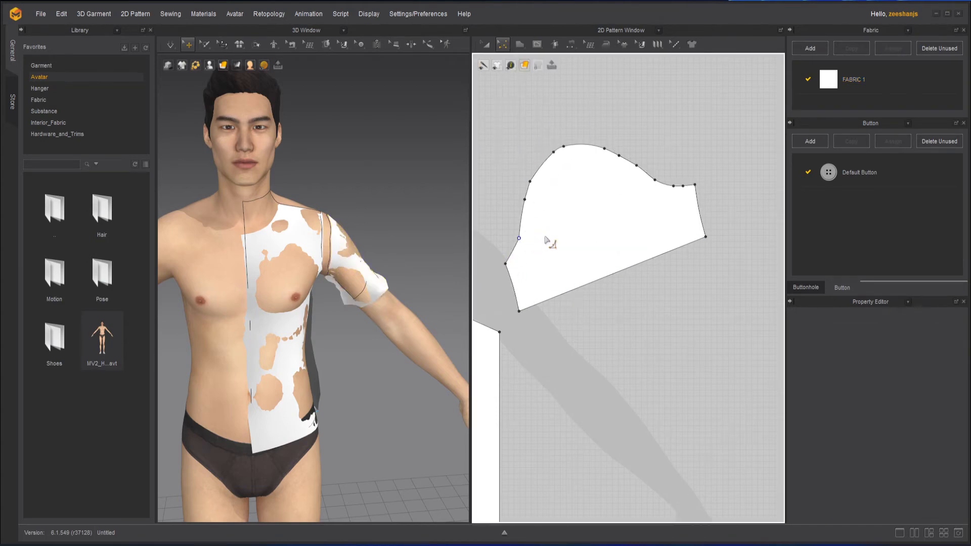
{"action": "left_click", "coordinate": [519, 238]}
{"action": "left_click_drag", "start_coordinate": [524, 188], "coordinate": [525, 188]}
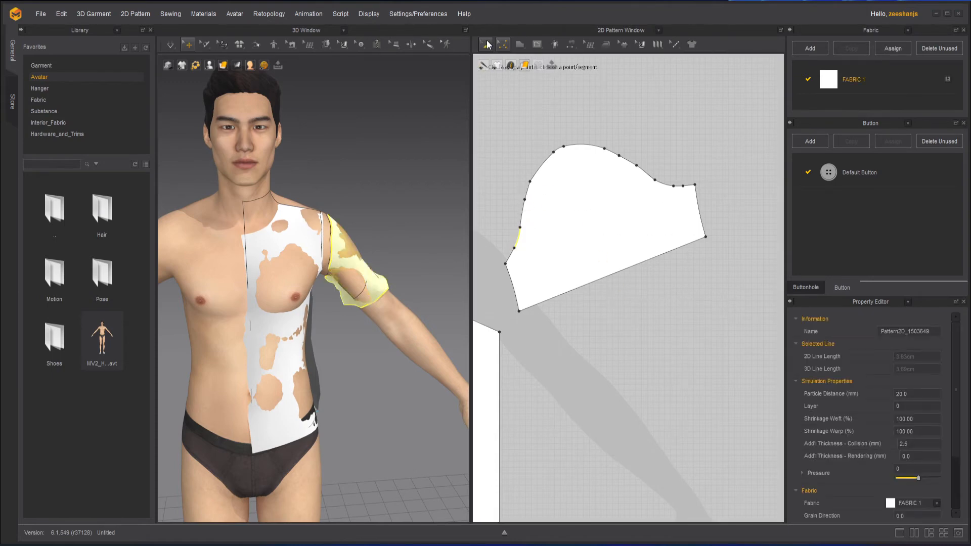
Step: Rotate the whole sleeve pattern clockwise until its hem lies nearly horizontal and the cap points up
{"action": "left_click", "coordinate": [486, 44]}
{"action": "left_click", "coordinate": [621, 337]}
{"action": "scroll", "coordinate": [627, 309], "scroll_direction": "down", "scroll_amount": 5}
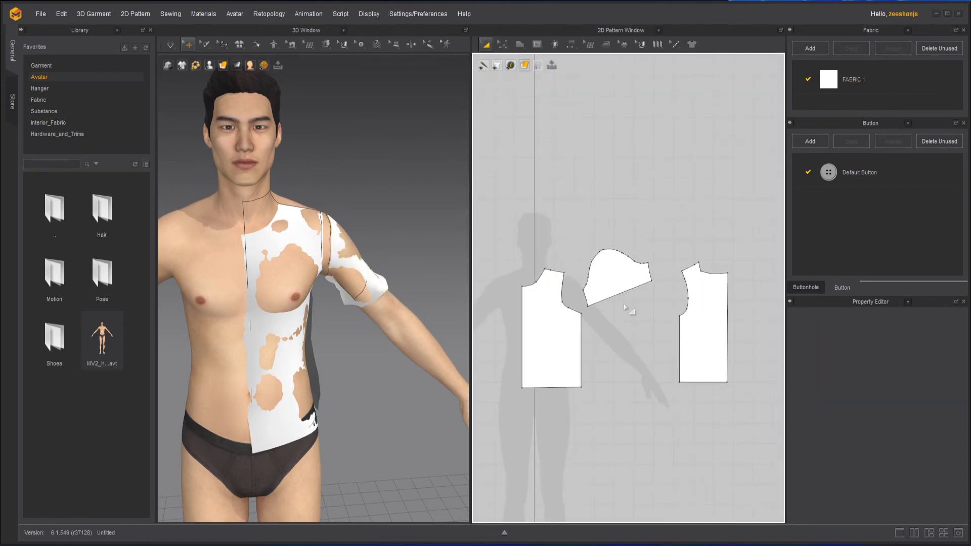
{"action": "left_click", "coordinate": [624, 273]}
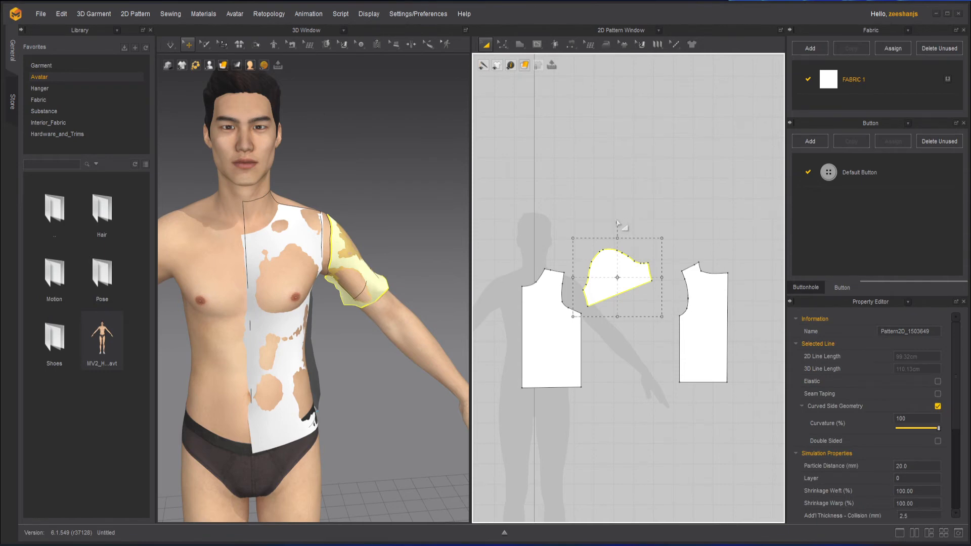
{"action": "left_click_drag", "start_coordinate": [615, 221], "coordinate": [668, 202]}
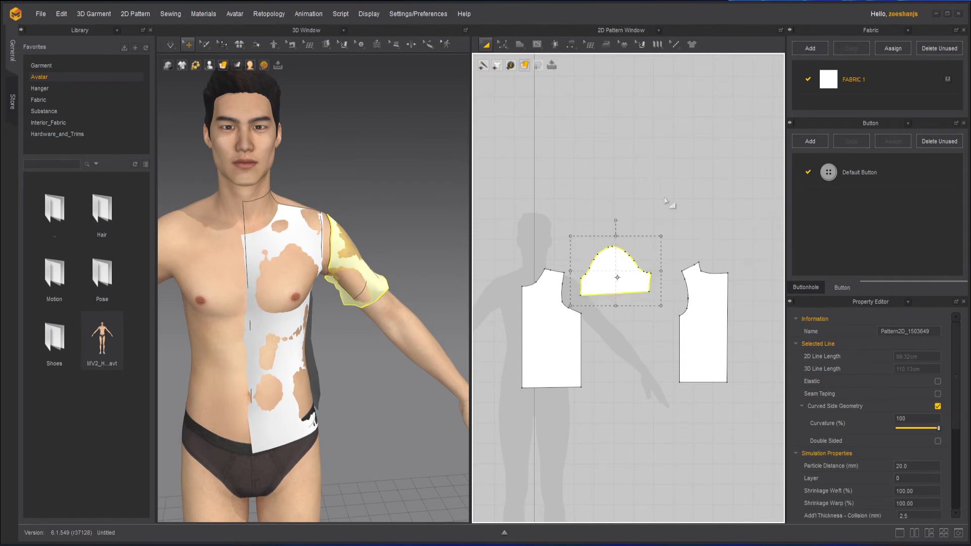
{"action": "left_click", "coordinate": [615, 308]}
Step: Move the back pattern horizontally inward, closer to the sleeve pattern
{"action": "scroll", "coordinate": [615, 308], "scroll_direction": "up", "scroll_amount": 1}
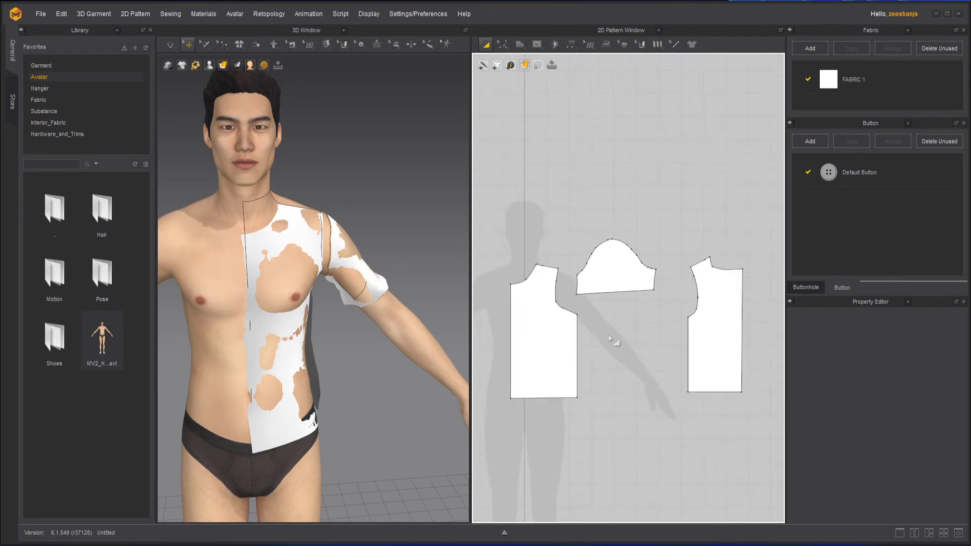
{"action": "right_click_drag", "start_coordinate": [612, 340], "coordinate": [658, 327]}
{"action": "left_click", "coordinate": [754, 336]}
{"action": "left_click_drag", "start_coordinate": [754, 337], "coordinate": [731, 335]}
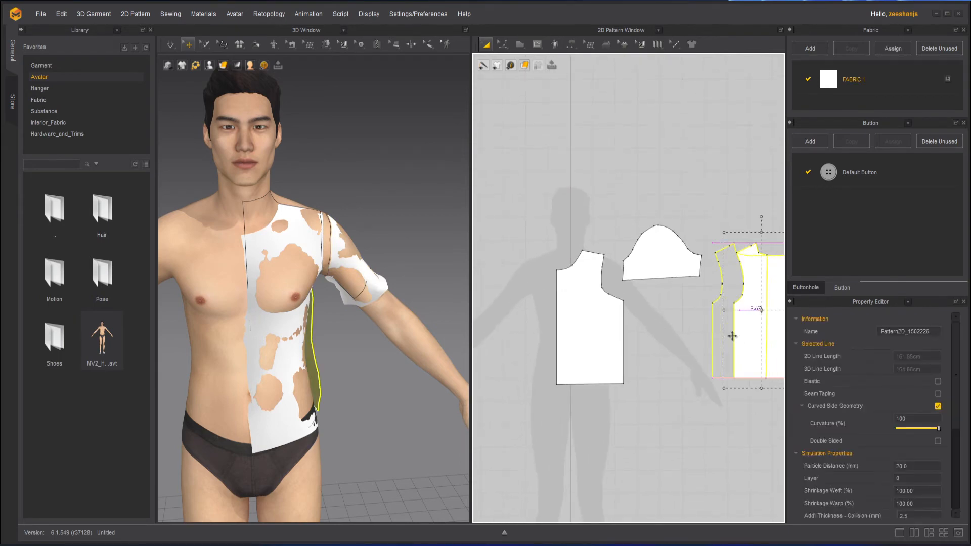
{"action": "left_click", "coordinate": [668, 335]}
Step: Copy the front pattern and place a mirrored copy beside its centre edge
{"action": "left_click", "coordinate": [563, 336]}
{"action": "right_click_drag", "start_coordinate": [617, 374], "coordinate": [726, 365]}
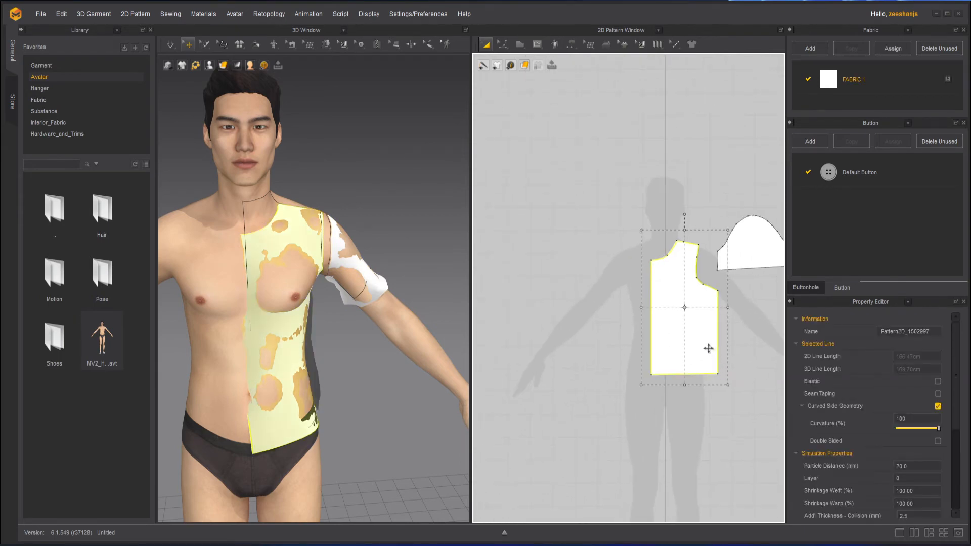
{"action": "right_click", "coordinate": [708, 347]}
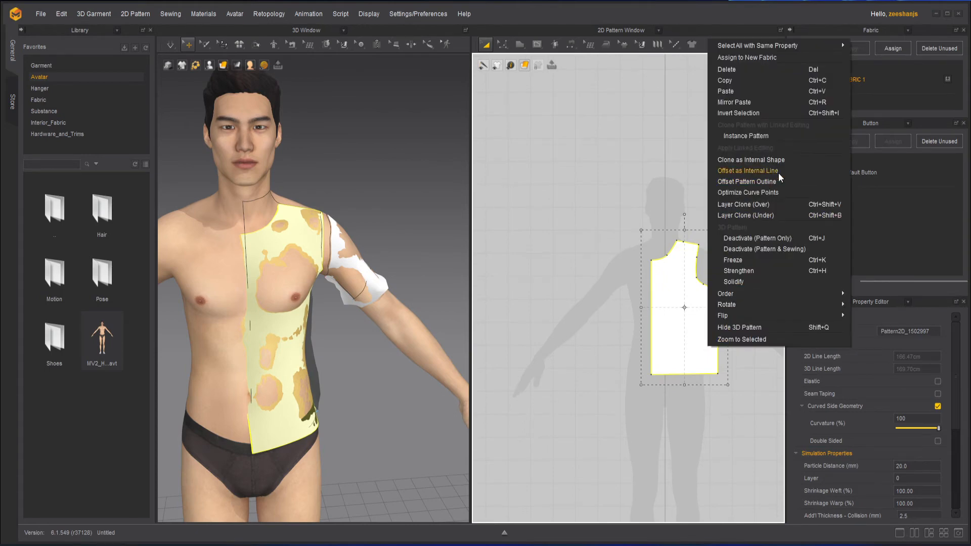
{"action": "left_click", "coordinate": [681, 310]}
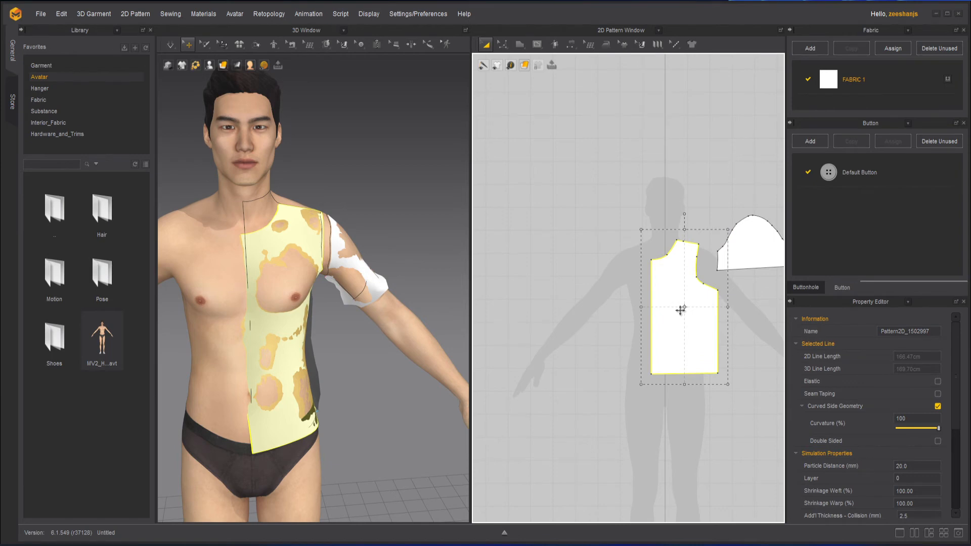
{"action": "left_click", "coordinate": [607, 314]}
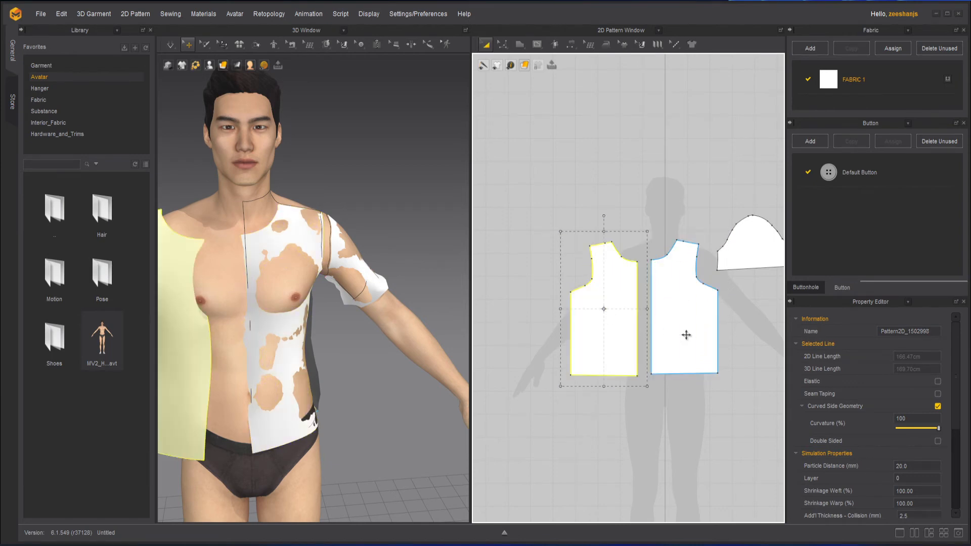
Step: Link the two front halves for joint editing as Symmetric Pattern (with Sewing)
{"action": "key", "text": "a"}
{"action": "left_click", "coordinate": [611, 332], "text": "shift"}
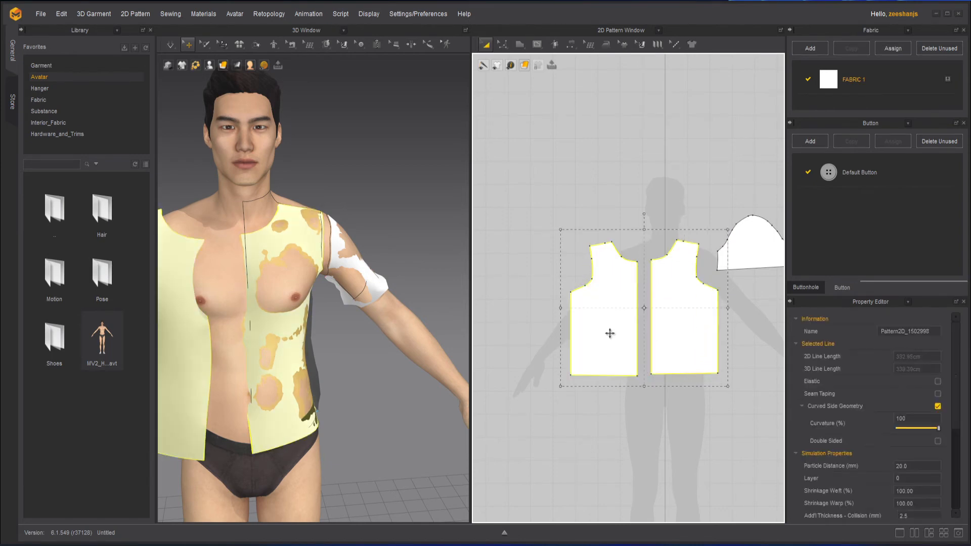
{"action": "right_click", "coordinate": [615, 330]}
{"action": "left_click", "coordinate": [692, 120]}
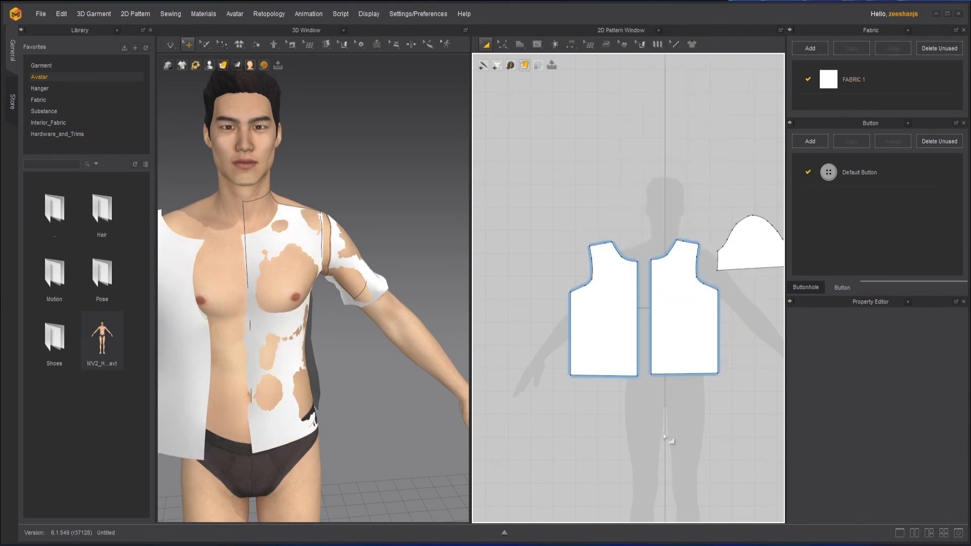
Step: Copy the back pattern and place a mirrored copy on the opposite side of the two front pieces
{"action": "scroll", "coordinate": [708, 354], "scroll_direction": "down", "scroll_amount": 3}
{"action": "left_click", "coordinate": [723, 355]}
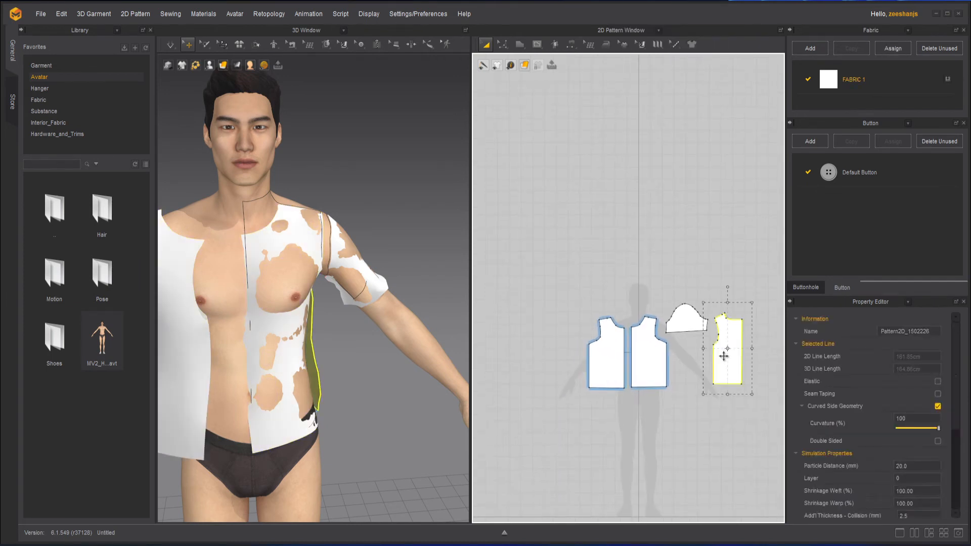
{"action": "key", "text": "ctrl+c"}
{"action": "key", "text": "ctrl+r"}
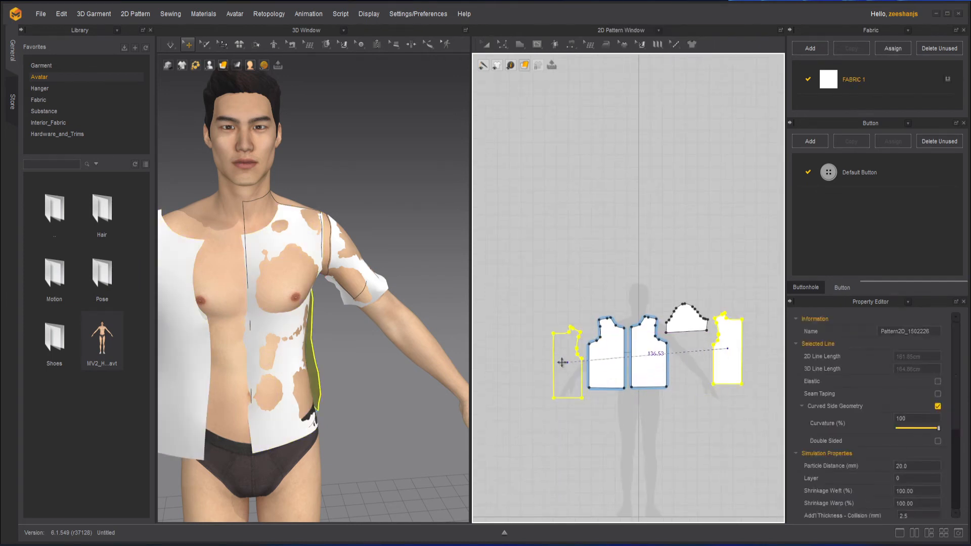
{"action": "left_click", "coordinate": [552, 354]}
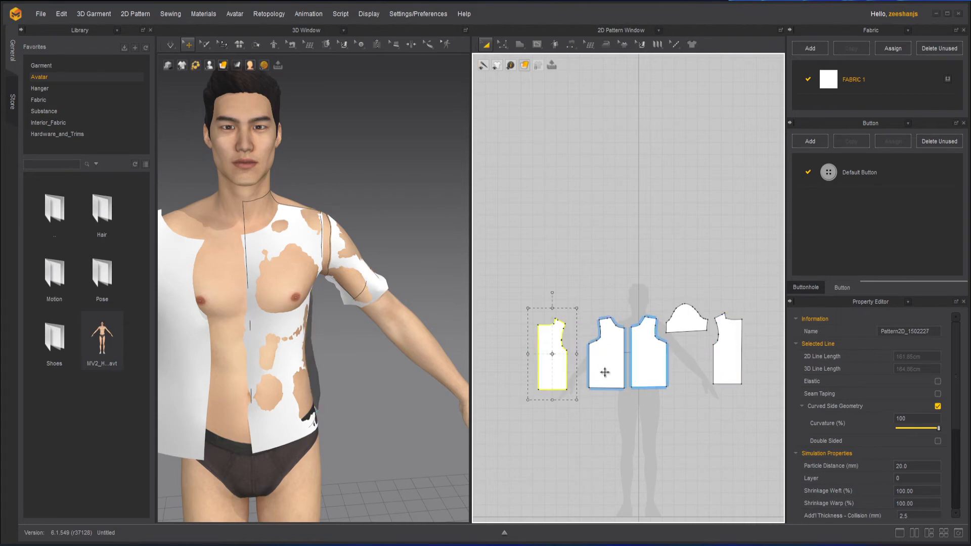
Step: Link the original back piece and its mirrored copy as Symmetric Pattern (with Sewing)
{"action": "left_click", "coordinate": [729, 358], "text": "shift"}
{"action": "right_click", "coordinate": [730, 365]}
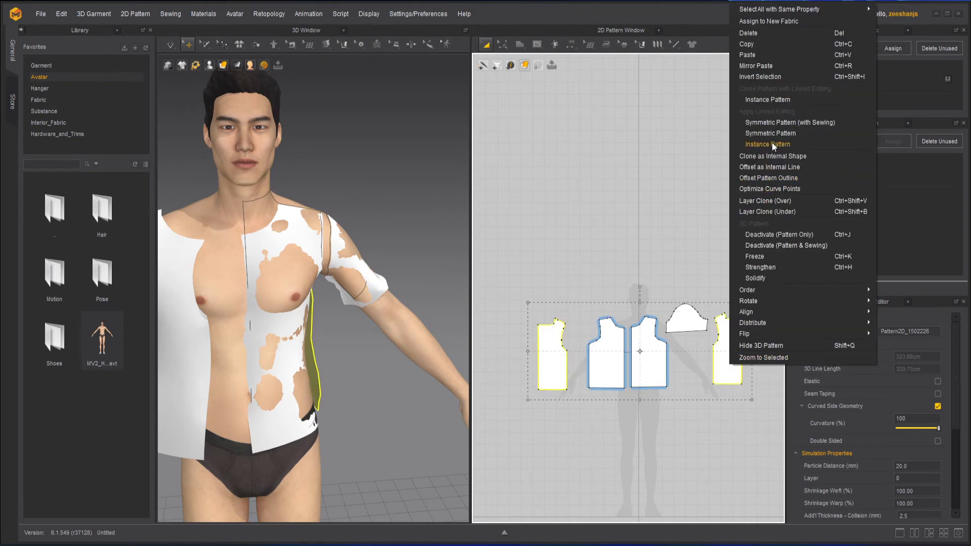
{"action": "left_click", "coordinate": [783, 125]}
Step: Copy the sleeve pattern and place a mirrored copy above the mirrored back and front pieces
{"action": "left_click", "coordinate": [683, 320]}
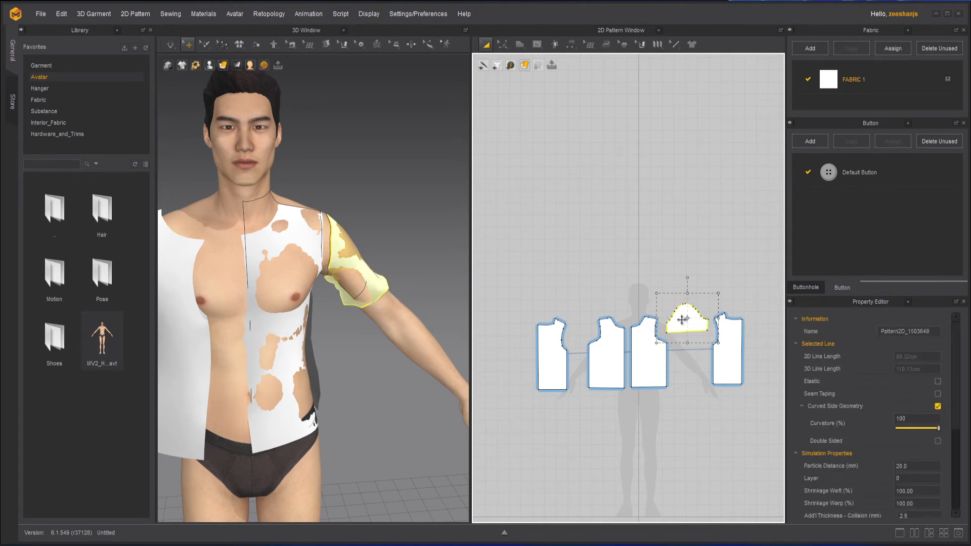
{"action": "key", "text": "ctrl+c"}
{"action": "key", "text": "ctrl+v"}
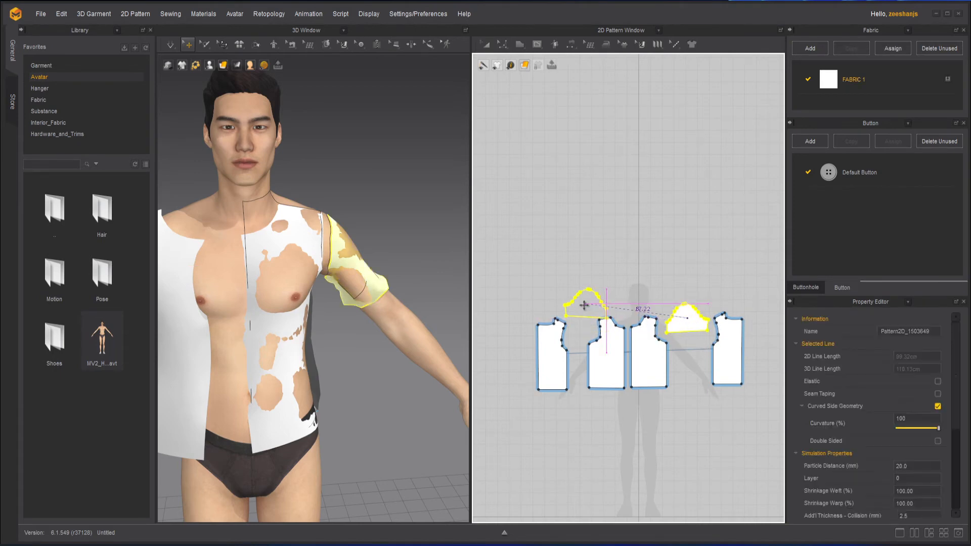
{"action": "left_click", "coordinate": [571, 290]}
Step: Raise the original sleeve level with its mirrored copy and move the original back piece inward toward the front pieces
{"action": "left_click_drag", "start_coordinate": [689, 322], "coordinate": [683, 293]}
{"action": "left_click_drag", "start_coordinate": [729, 360], "coordinate": [706, 359]}
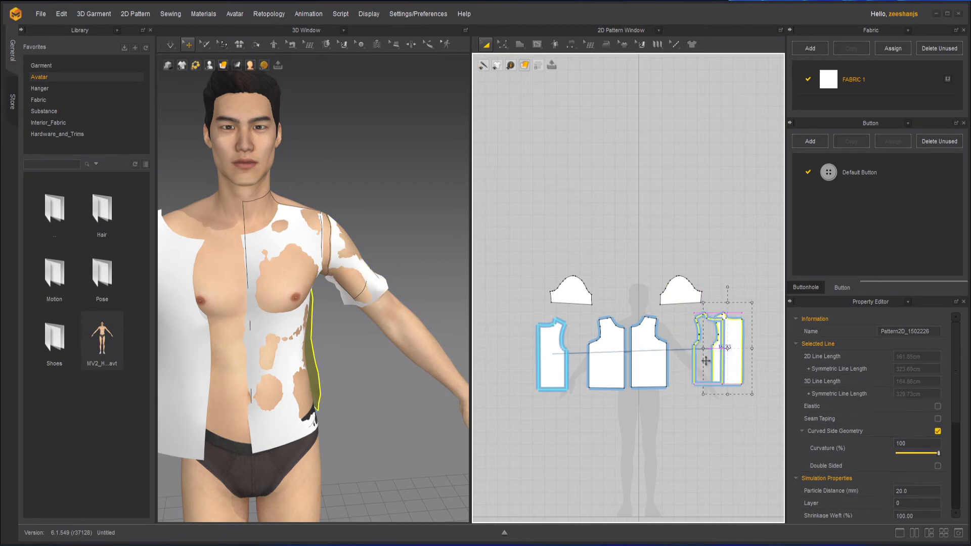
Step: Link the original sleeve and its mirrored copy as Symmetric Pattern (with Sewing)
{"action": "left_click", "coordinate": [677, 293]}
{"action": "left_click", "coordinate": [581, 293], "text": "shift"}
{"action": "right_click", "coordinate": [570, 289]}
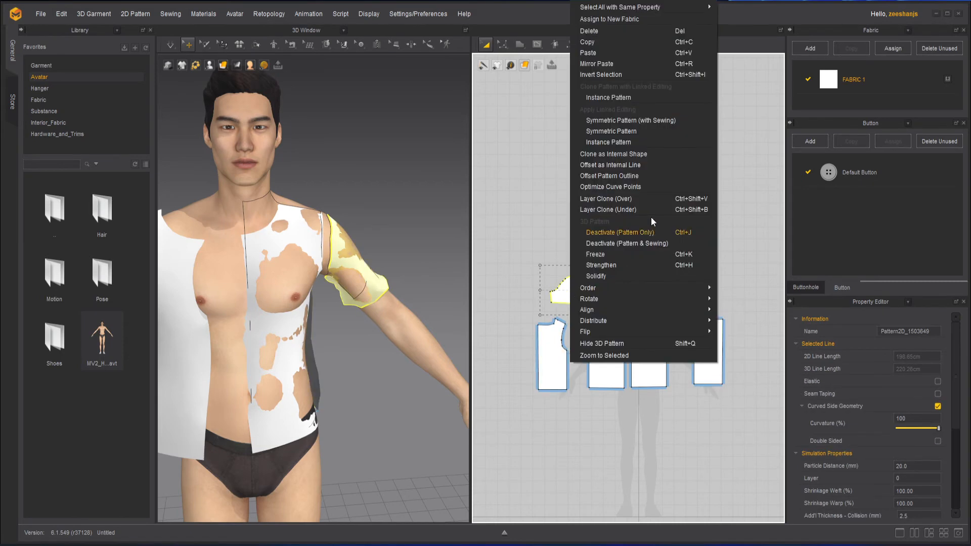
{"action": "left_click", "coordinate": [630, 123]}
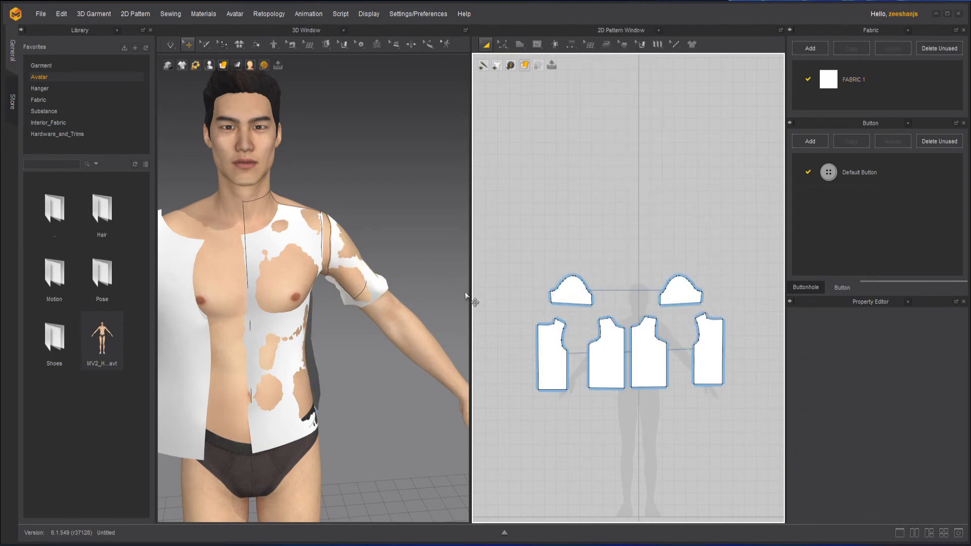
Step: Delete the shoulder seam between the front and back pieces with Edit Sewing
{"action": "scroll", "coordinate": [364, 301], "scroll_direction": "down", "scroll_amount": 2}
{"action": "right_click_drag", "start_coordinate": [318, 356], "coordinate": [420, 346]}
{"action": "scroll", "coordinate": [349, 346], "scroll_direction": "down", "scroll_amount": 6}
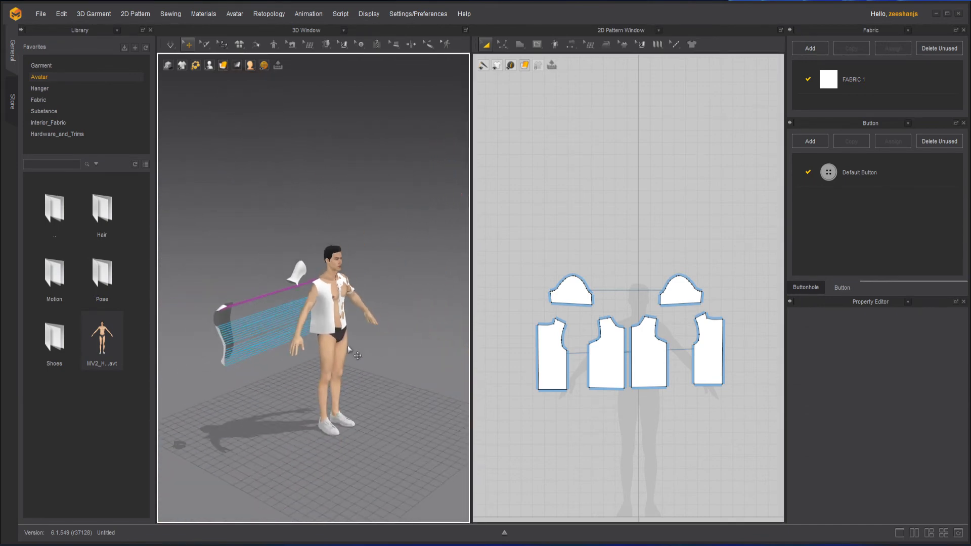
{"action": "scroll", "coordinate": [344, 345], "scroll_direction": "up", "scroll_amount": 1}
{"action": "scroll", "coordinate": [567, 348], "scroll_direction": "up", "scroll_amount": 2}
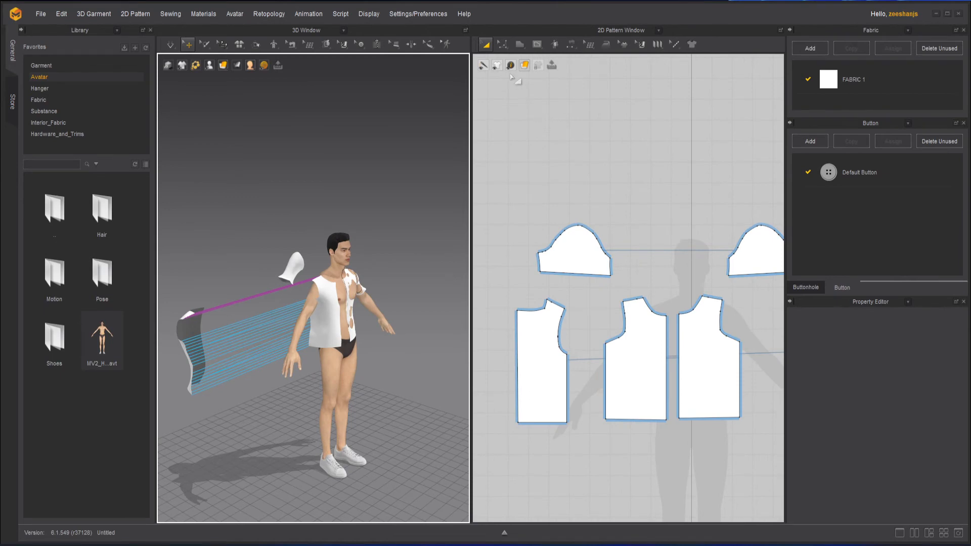
{"action": "left_click", "coordinate": [501, 46]}
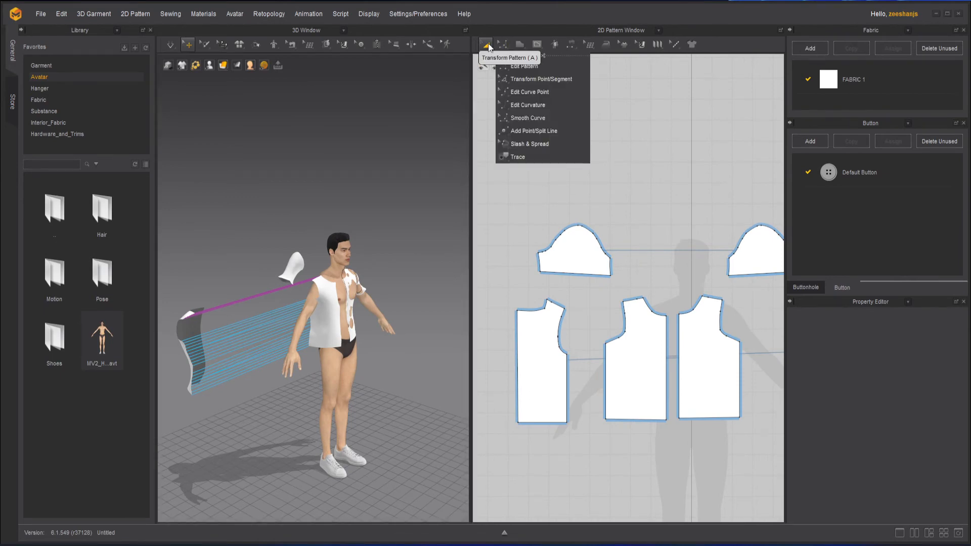
{"action": "left_click", "coordinate": [572, 47]}
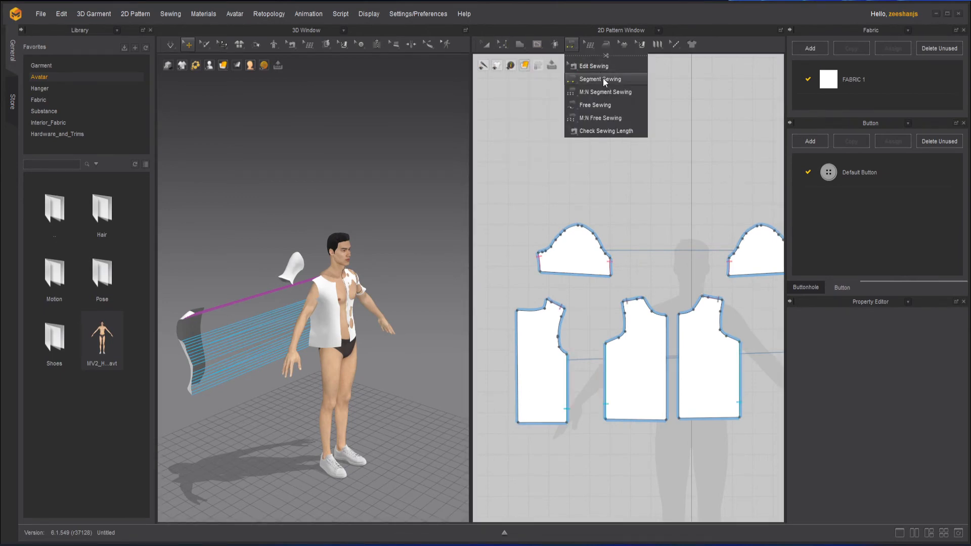
{"action": "left_click", "coordinate": [636, 303]}
{"action": "left_click", "coordinate": [600, 288]}
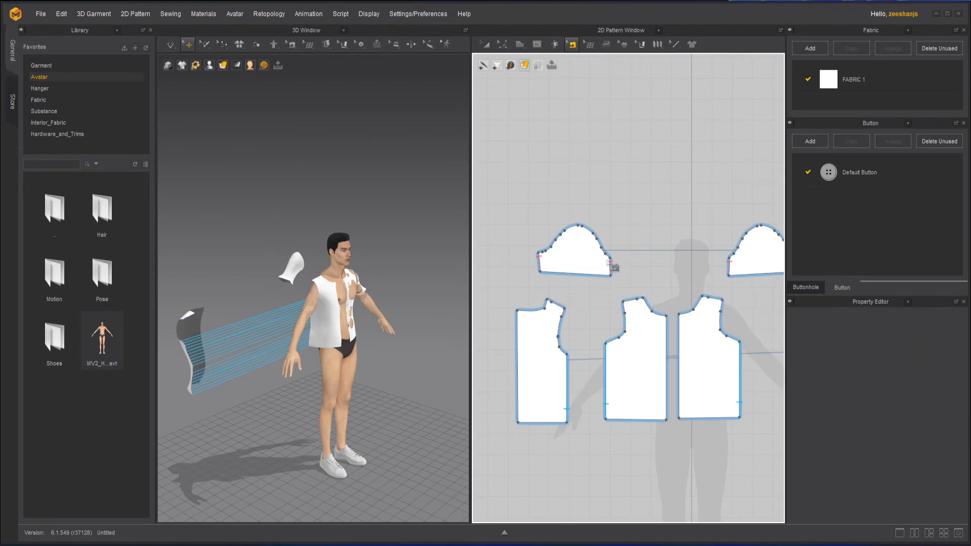
Step: Delete the sewing that joins the sleeve's two underarm edges, and return to Transform Pattern
{"action": "left_click", "coordinate": [611, 264]}
{"action": "left_click", "coordinate": [743, 288]}
{"action": "middle_click_drag", "start_coordinate": [664, 318], "coordinate": [693, 327]}
{"action": "left_click", "coordinate": [485, 44]}
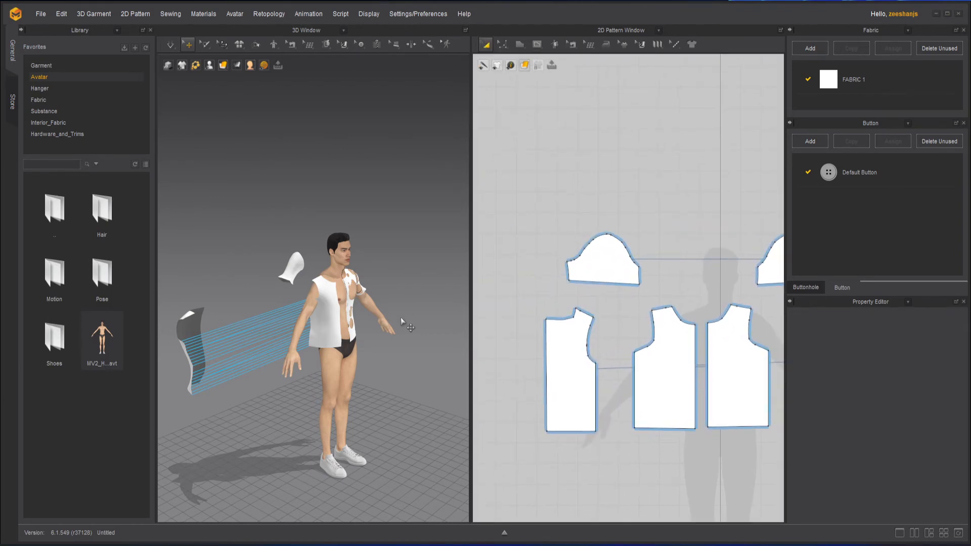
Step: Show the avatar's arrangement points and place the back piece with its symmetric partner behind the torso
{"action": "right_click_drag", "start_coordinate": [373, 334], "coordinate": [376, 359]}
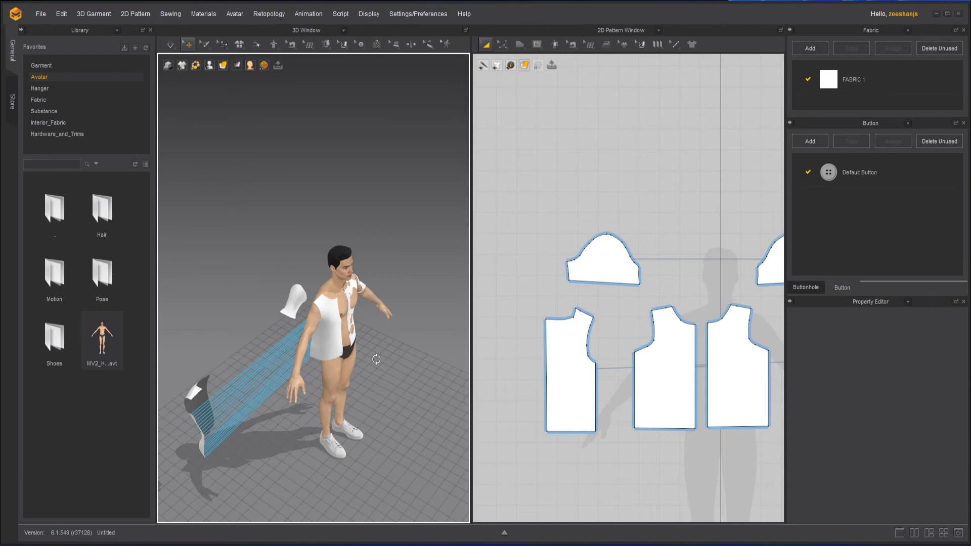
{"action": "left_click", "coordinate": [197, 392]}
{"action": "scroll", "coordinate": [218, 380], "scroll_direction": "up", "scroll_amount": 2}
{"action": "mouse_move", "coordinate": [291, 365]}
{"action": "right_mouse_down"}
{"action": "mouse_move", "coordinate": [388, 381]}
{"action": "mouse_move", "coordinate": [288, 369]}
{"action": "right_mouse_up"}
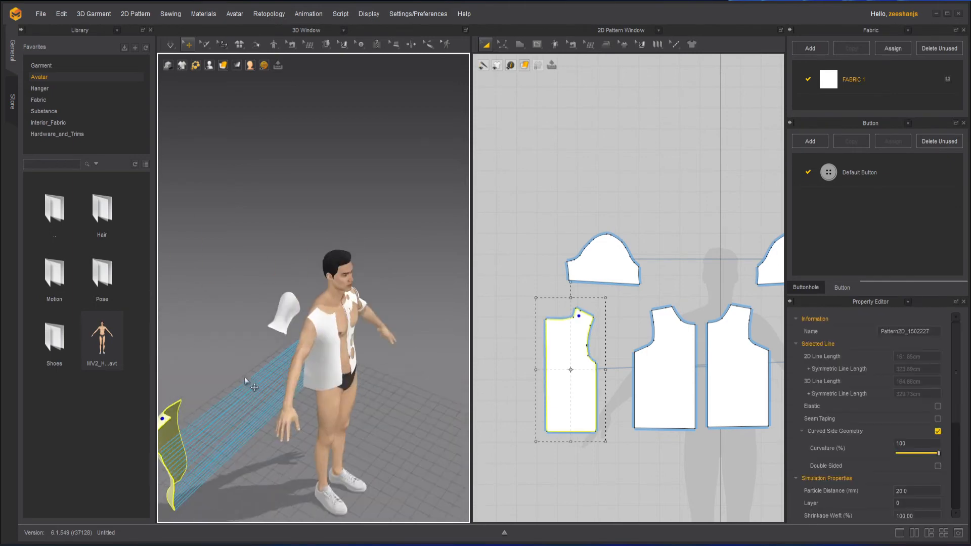
{"action": "middle_click_drag", "start_coordinate": [244, 377], "coordinate": [401, 362]}
{"action": "key", "text": "shift+f"}
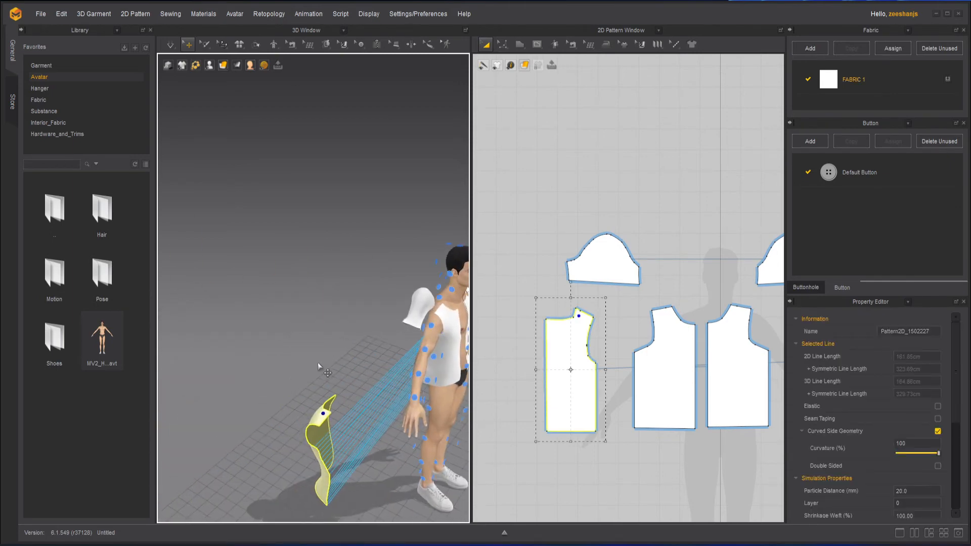
{"action": "right_click_drag", "start_coordinate": [318, 363], "coordinate": [357, 339]}
{"action": "left_click", "coordinate": [287, 305]}
{"action": "middle_click_drag", "start_coordinate": [356, 339], "coordinate": [439, 365]}
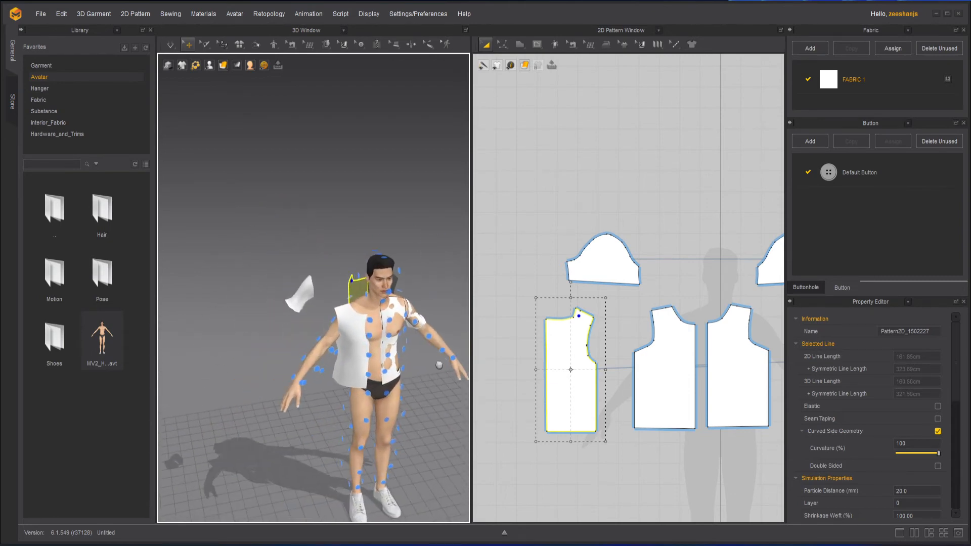
Step: Arrange the front piece and its symmetric partner on a chest arrangement point in front of the torso
{"action": "scroll", "coordinate": [354, 360], "scroll_direction": "up", "scroll_amount": 3}
{"action": "left_click", "coordinate": [362, 361]}
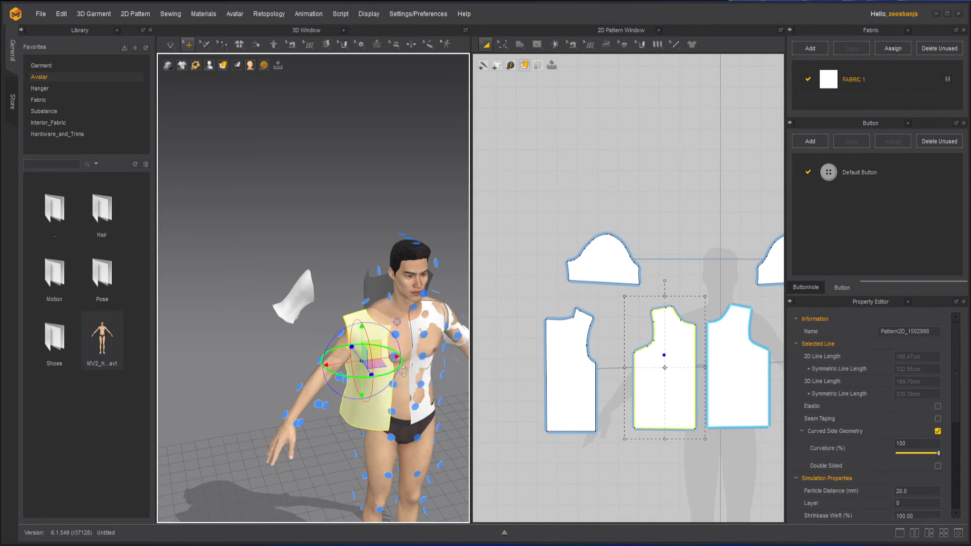
{"action": "right_click_drag", "start_coordinate": [403, 358], "coordinate": [368, 367]}
{"action": "scroll", "coordinate": [369, 366], "scroll_direction": "up", "scroll_amount": 5}
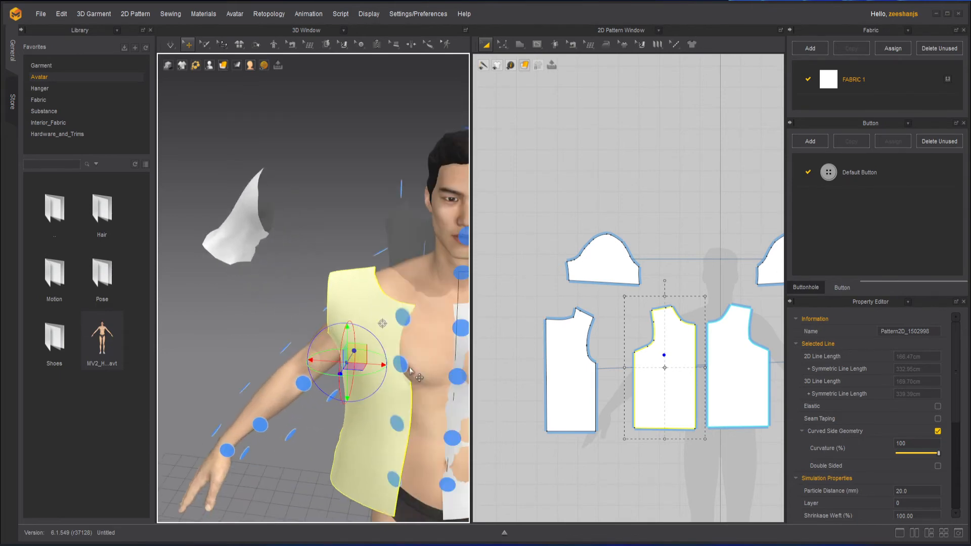
{"action": "left_click", "coordinate": [406, 367]}
{"action": "scroll", "coordinate": [400, 390], "scroll_direction": "down", "scroll_amount": 4}
Step: Wrap the sleeve around the upper arm using its arrangement point, and hide the arrangement points
{"action": "right_click_drag", "start_coordinate": [399, 395], "coordinate": [448, 390]}
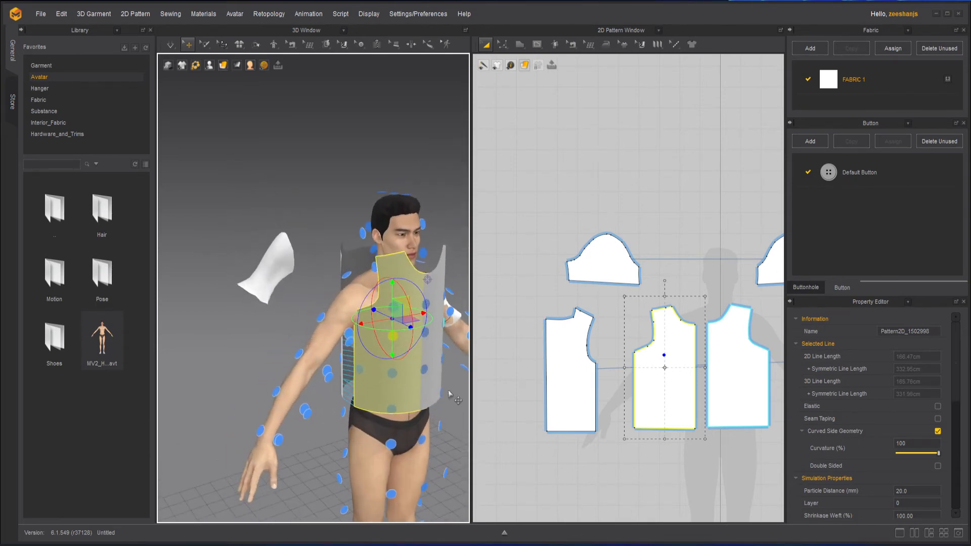
{"action": "middle_click_drag", "start_coordinate": [366, 361], "coordinate": [370, 378]}
{"action": "left_click", "coordinate": [280, 293]}
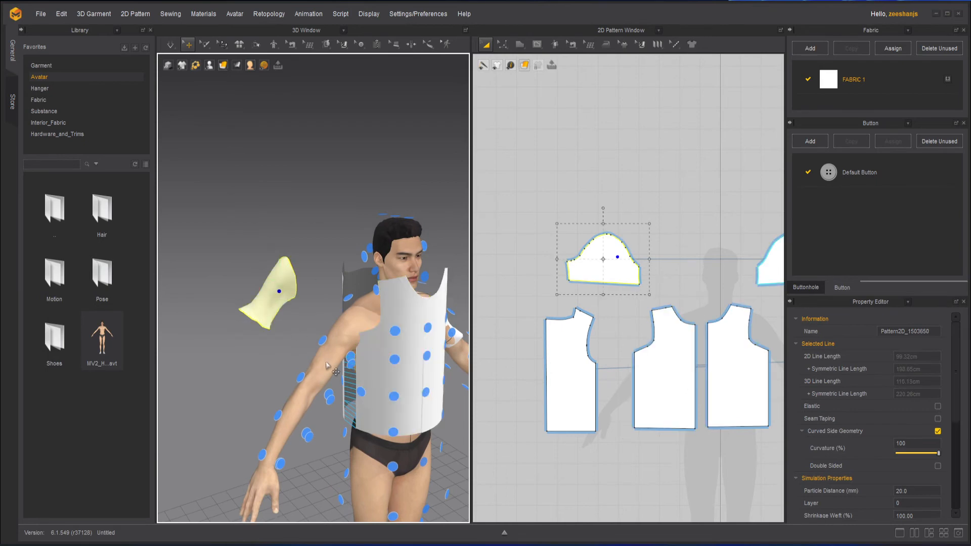
{"action": "left_click", "coordinate": [323, 340]}
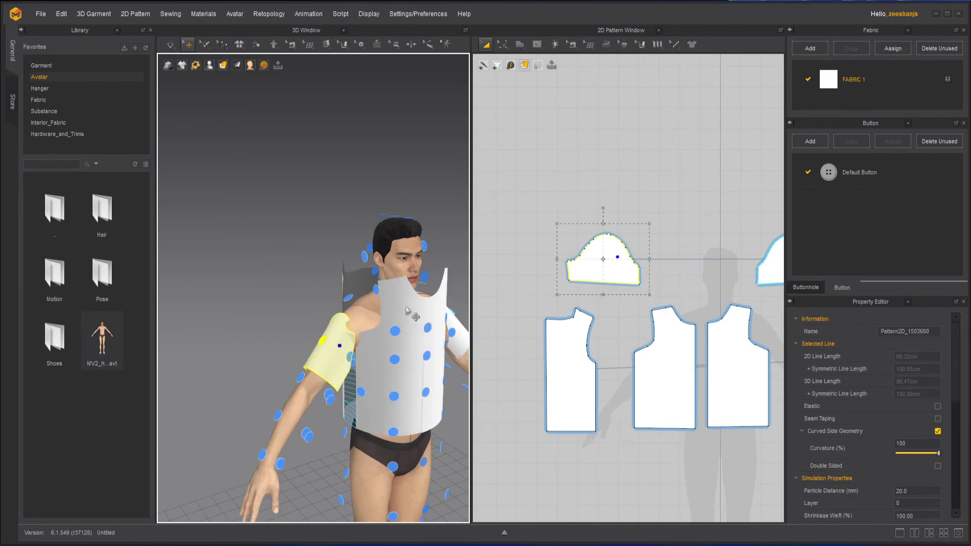
{"action": "key", "text": "shift+f"}
{"action": "scroll", "coordinate": [390, 293], "scroll_direction": "up", "scroll_amount": 3}
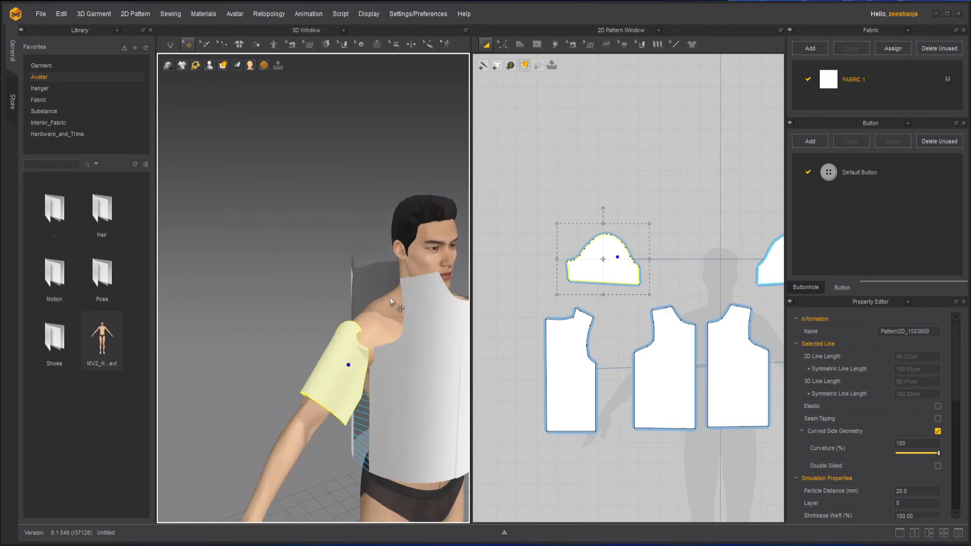
Step: Lower both front pieces vertically in the 3D view so their shoulder edges sit level near the avatar's shoulders
{"action": "middle_click_drag", "start_coordinate": [423, 355], "coordinate": [306, 280]}
{"action": "scroll", "coordinate": [306, 280], "scroll_direction": "up", "scroll_amount": 1}
{"action": "left_click", "coordinate": [329, 298]}
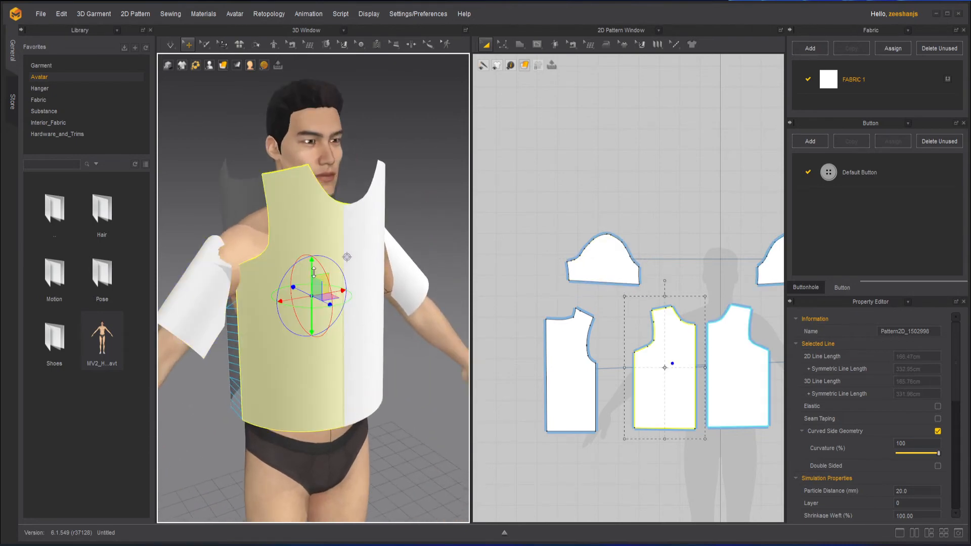
{"action": "left_click_drag", "start_coordinate": [312, 272], "coordinate": [314, 302]}
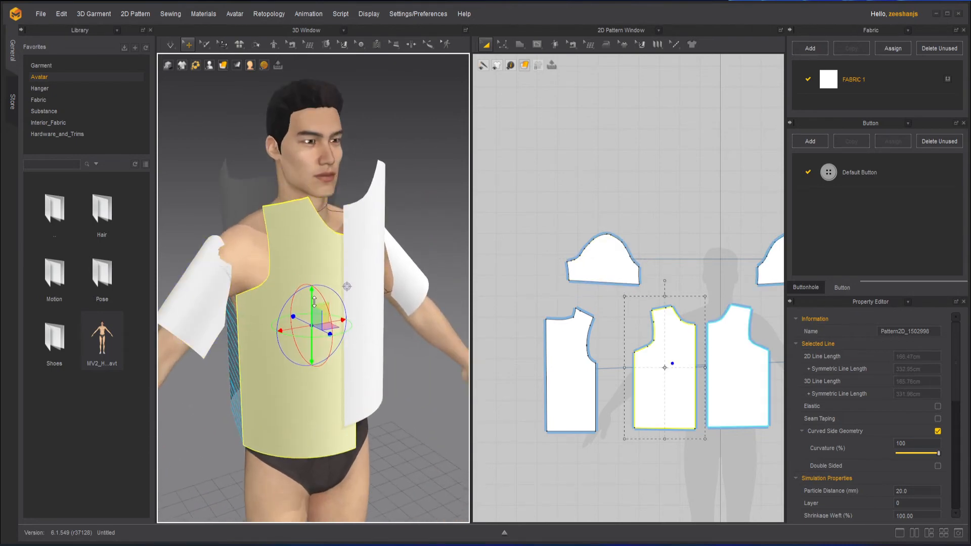
{"action": "left_click", "coordinate": [368, 242]}
{"action": "left_click_drag", "start_coordinate": [370, 217], "coordinate": [370, 242]}
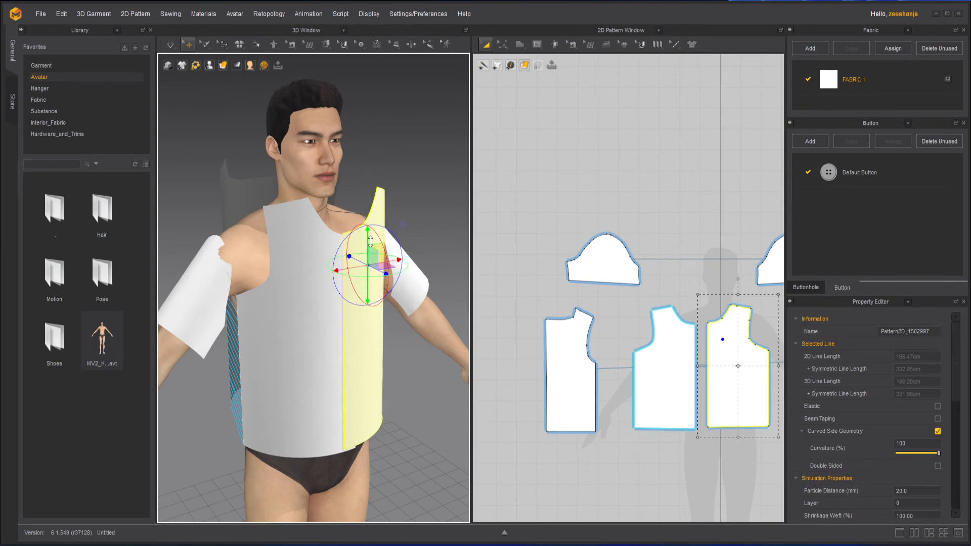
Step: Lower both back pieces vertically in the 3D view to match the height of the front pieces
{"action": "right_click_drag", "start_coordinate": [311, 303], "coordinate": [381, 411]}
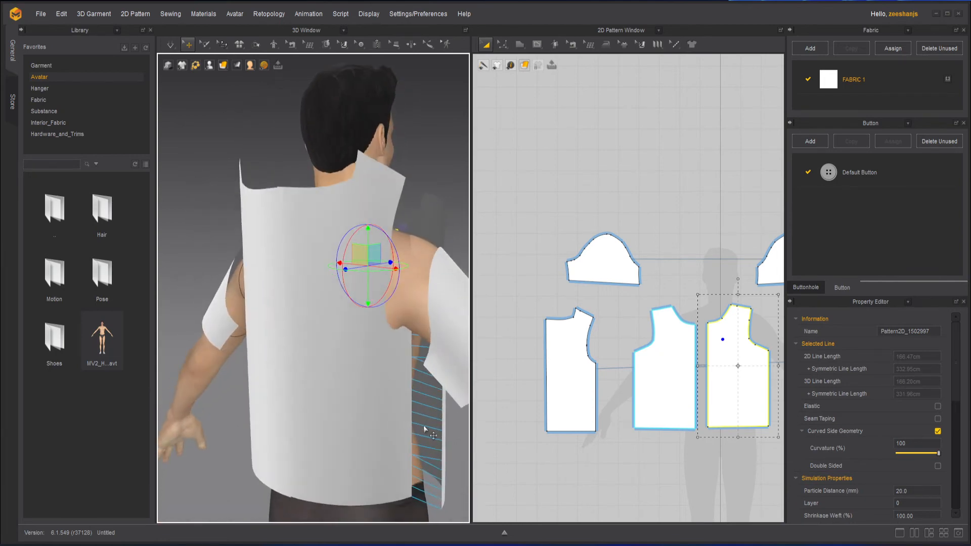
{"action": "left_click", "coordinate": [345, 347]}
{"action": "left_click", "coordinate": [339, 371]}
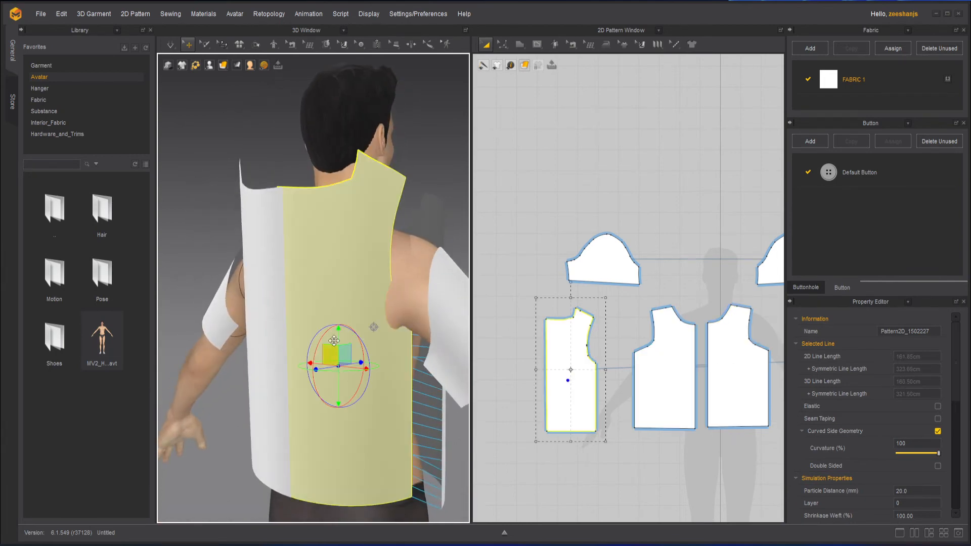
{"action": "left_click_drag", "start_coordinate": [337, 335], "coordinate": [337, 366]}
{"action": "scroll", "coordinate": [341, 365], "scroll_direction": "down", "scroll_amount": 2}
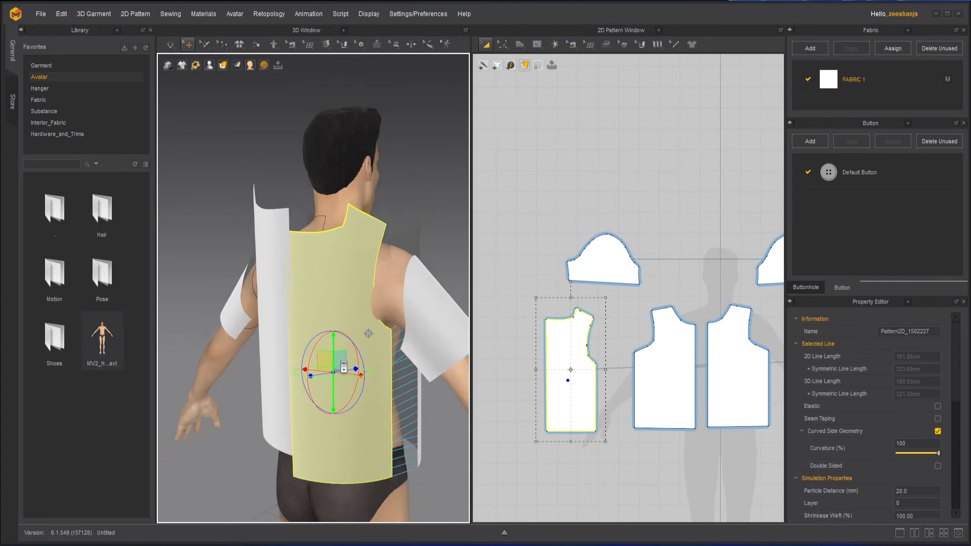
{"action": "left_click", "coordinate": [279, 355]}
{"action": "left_click_drag", "start_coordinate": [278, 330], "coordinate": [283, 350]}
Step: Sew the front shoulder's short and long segments to the matching back shoulder segments with Segment Sewing
{"action": "right_click_drag", "start_coordinate": [389, 387], "coordinate": [345, 403]}
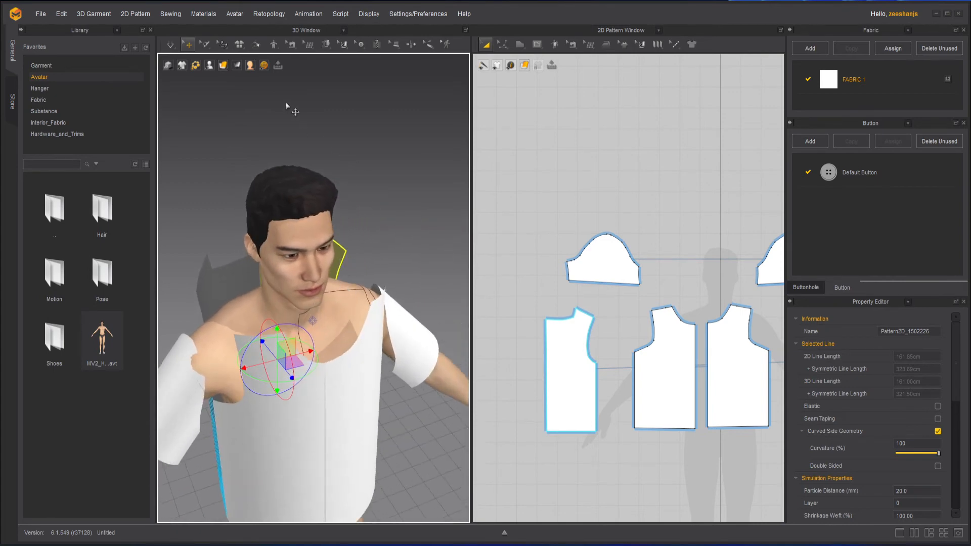
{"action": "left_click", "coordinate": [292, 46]}
{"action": "left_click", "coordinate": [334, 80]}
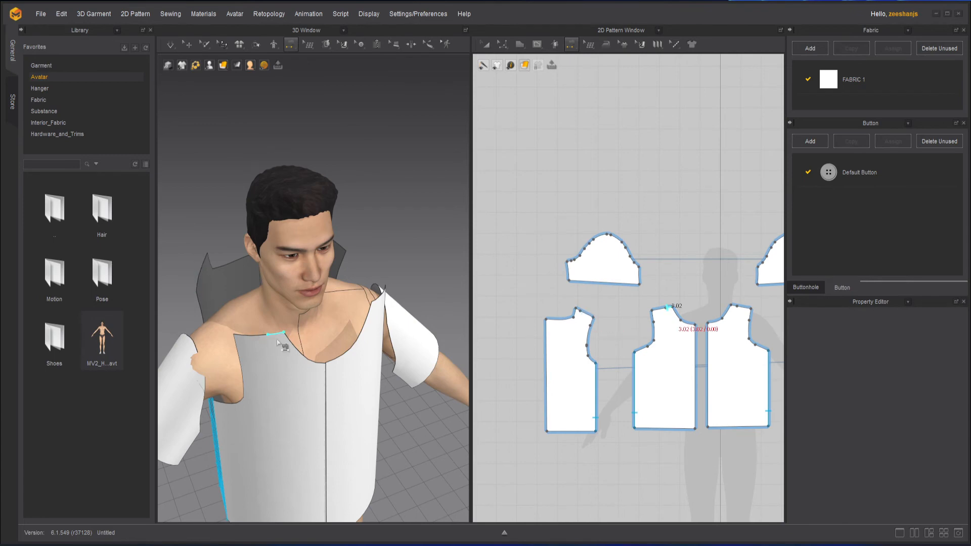
{"action": "scroll", "coordinate": [280, 339], "scroll_direction": "up", "scroll_amount": 3}
{"action": "middle_click_drag", "start_coordinate": [274, 344], "coordinate": [354, 361]}
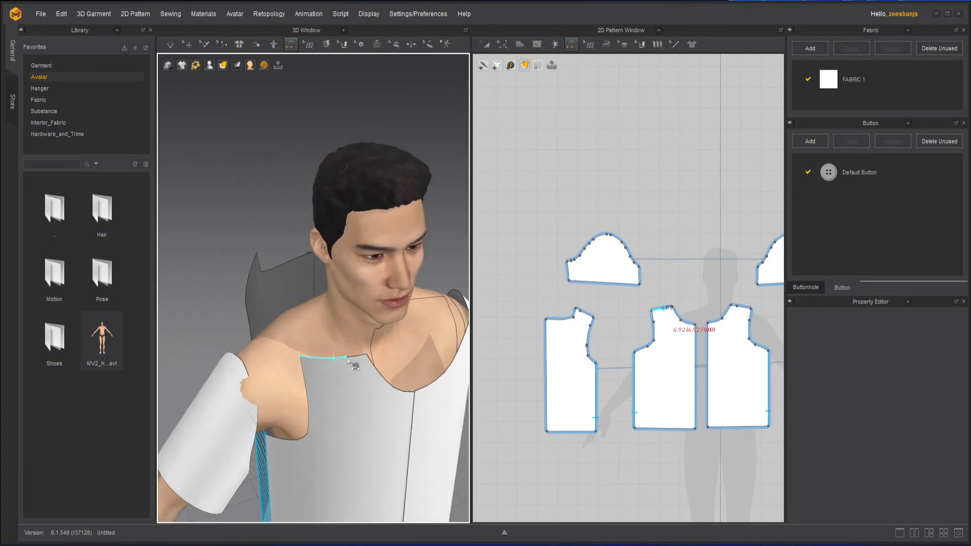
{"action": "left_click", "coordinate": [256, 258]}
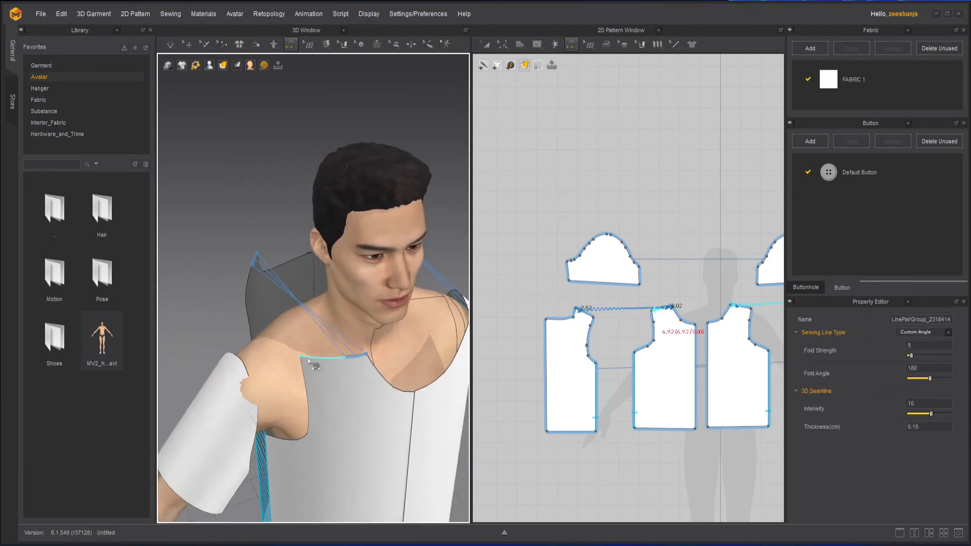
{"action": "left_click", "coordinate": [333, 357]}
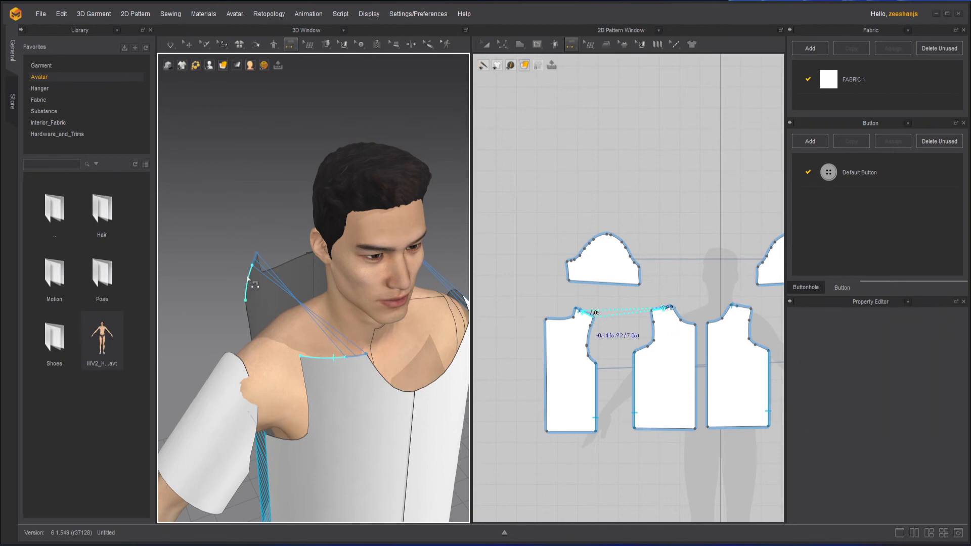
{"action": "left_click", "coordinate": [247, 278]}
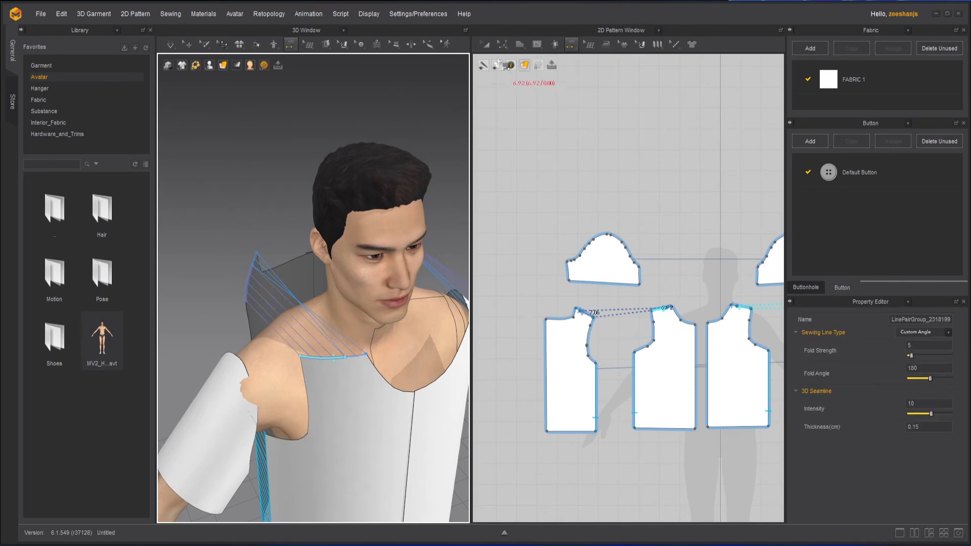
{"action": "left_click", "coordinate": [571, 44]}
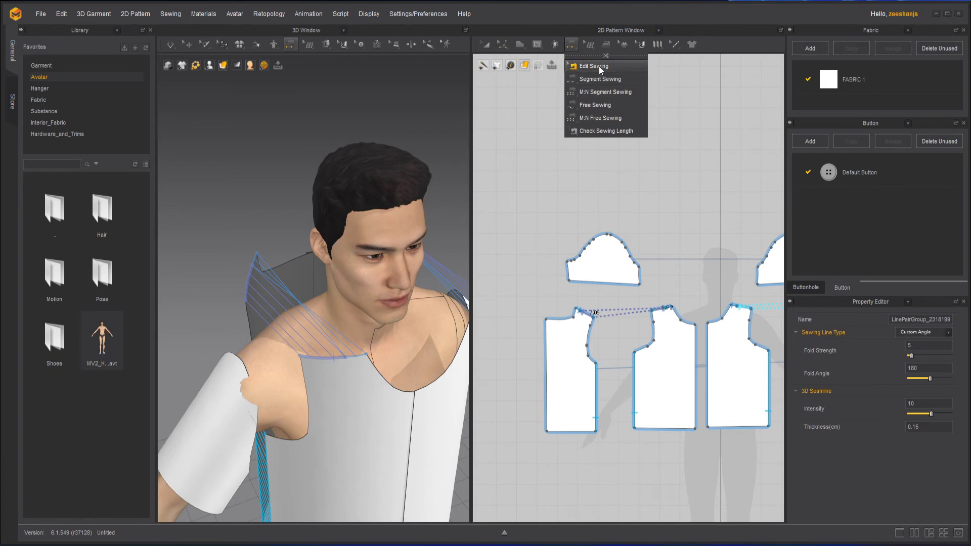
{"action": "left_click", "coordinate": [597, 66]}
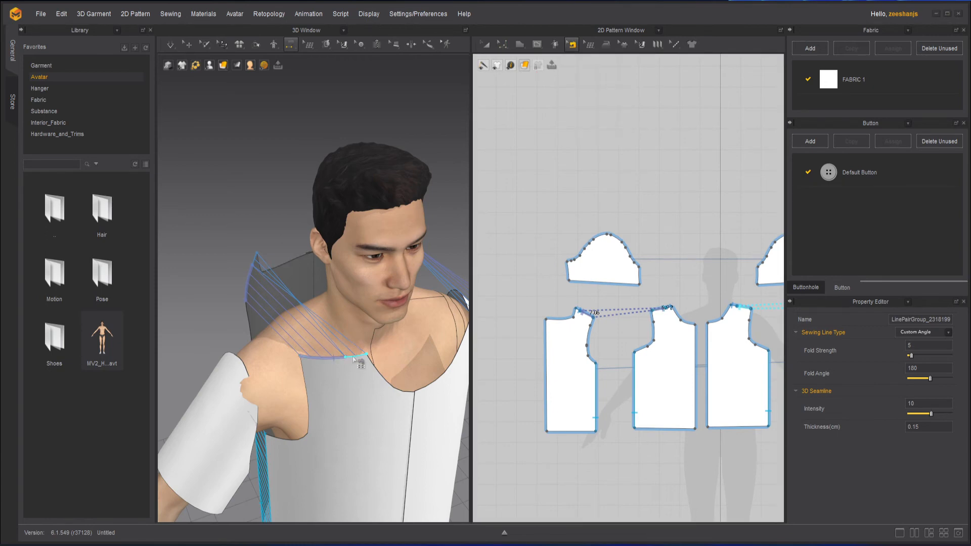
{"action": "left_click", "coordinate": [571, 46]}
{"action": "left_click", "coordinate": [591, 65]}
{"action": "left_click", "coordinate": [356, 359]}
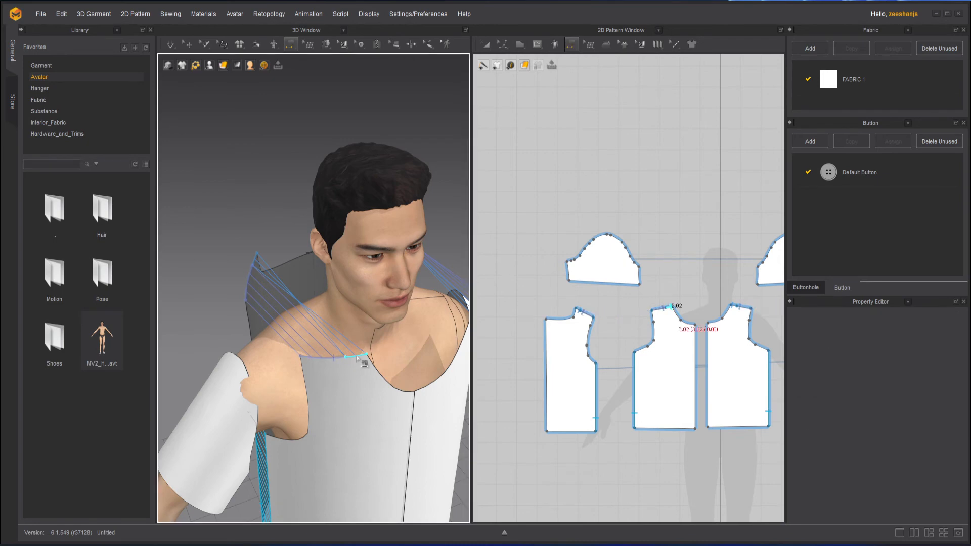
{"action": "right_click", "coordinate": [356, 355]}
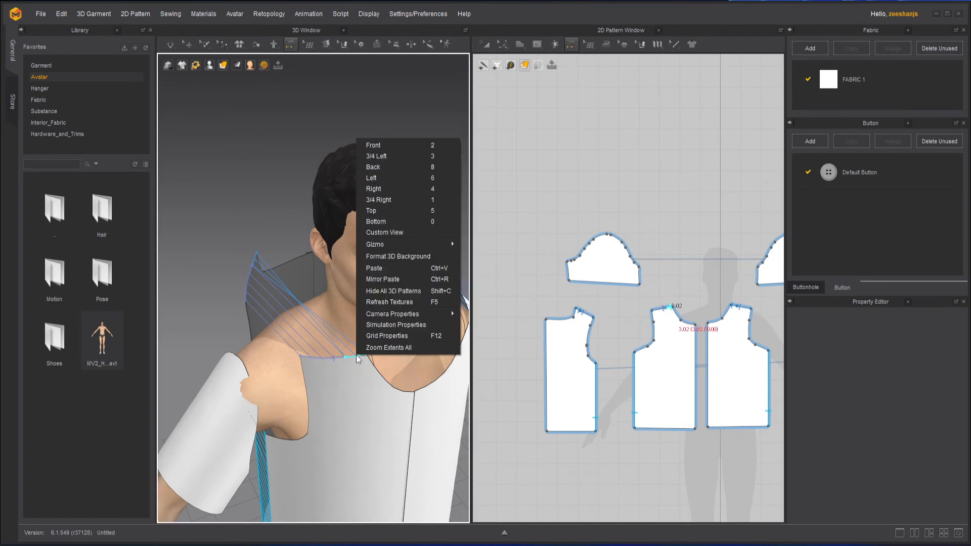
{"action": "left_click", "coordinate": [675, 312]}
{"action": "right_click", "coordinate": [673, 311]}
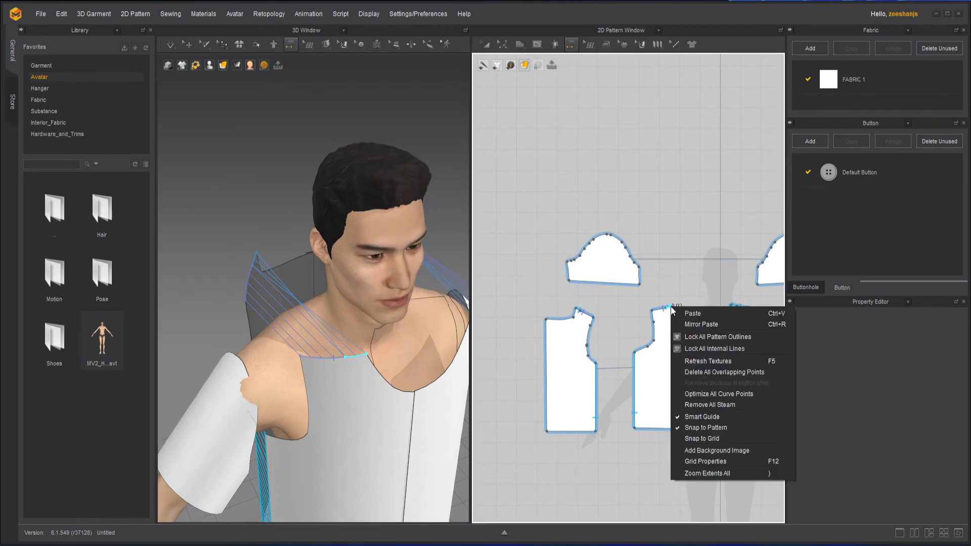
{"action": "left_click", "coordinate": [634, 297]}
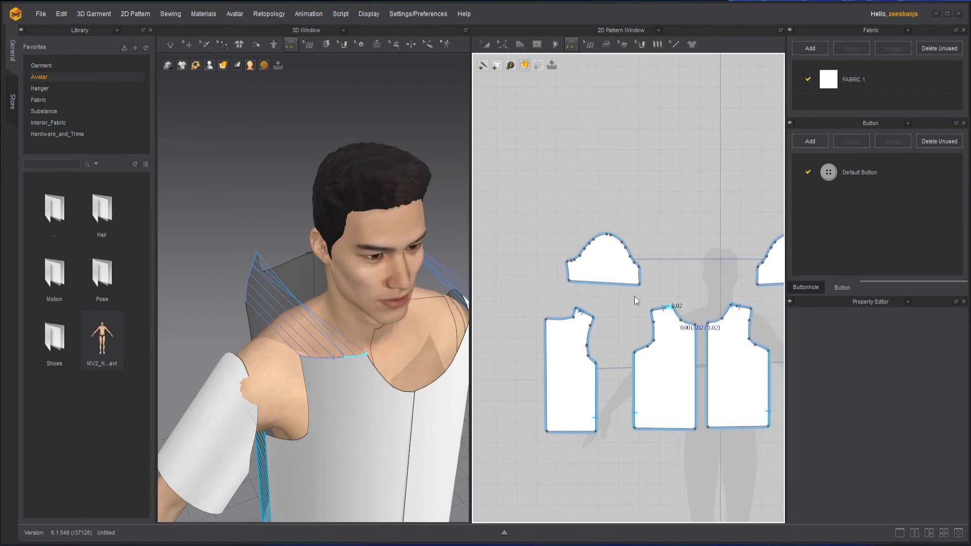
{"action": "key", "text": "Return"}
{"action": "left_click", "coordinate": [487, 296]}
{"action": "scroll", "coordinate": [690, 327], "scroll_direction": "up", "scroll_amount": 5}
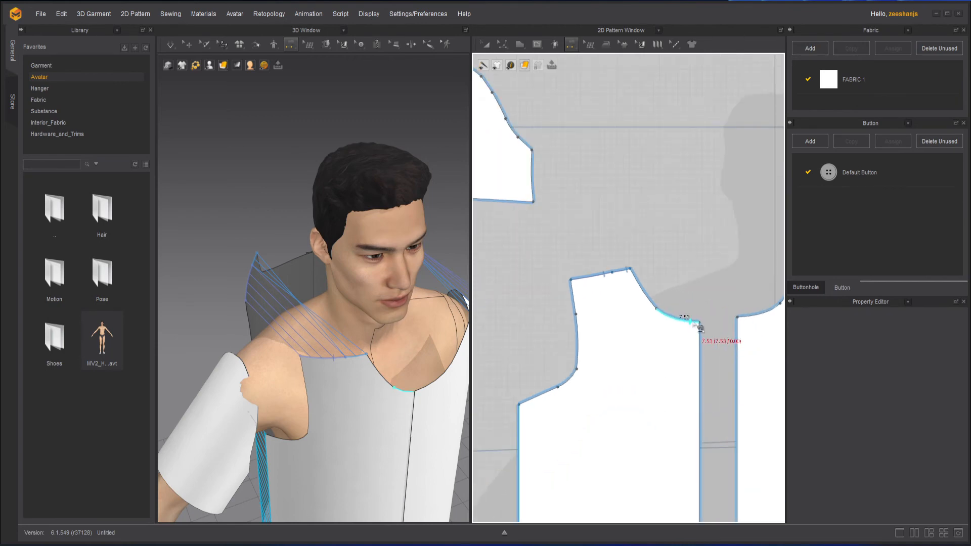
Step: Reverse the sewing direction of the front shoulder's short segment seam with Edit Sewing
{"action": "left_click", "coordinate": [570, 44]}
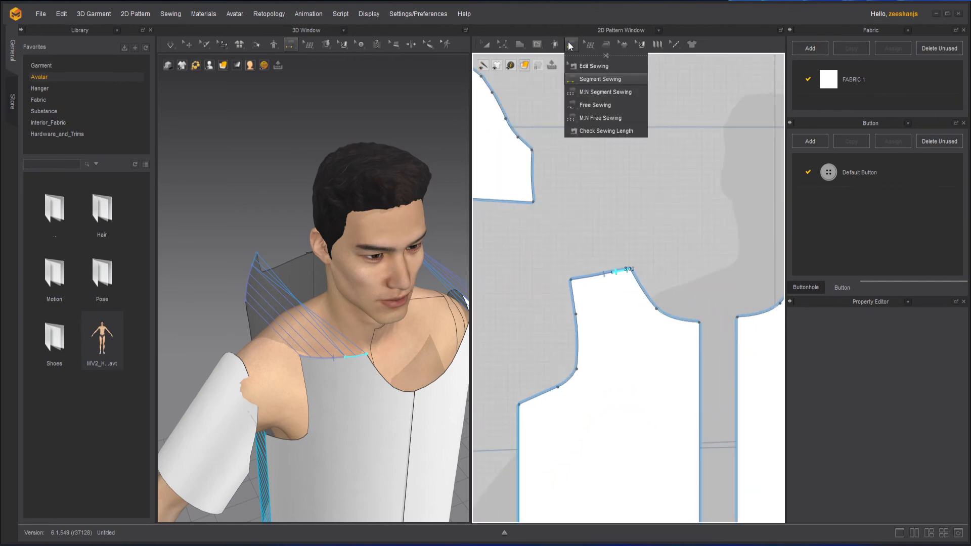
{"action": "left_click", "coordinate": [595, 70]}
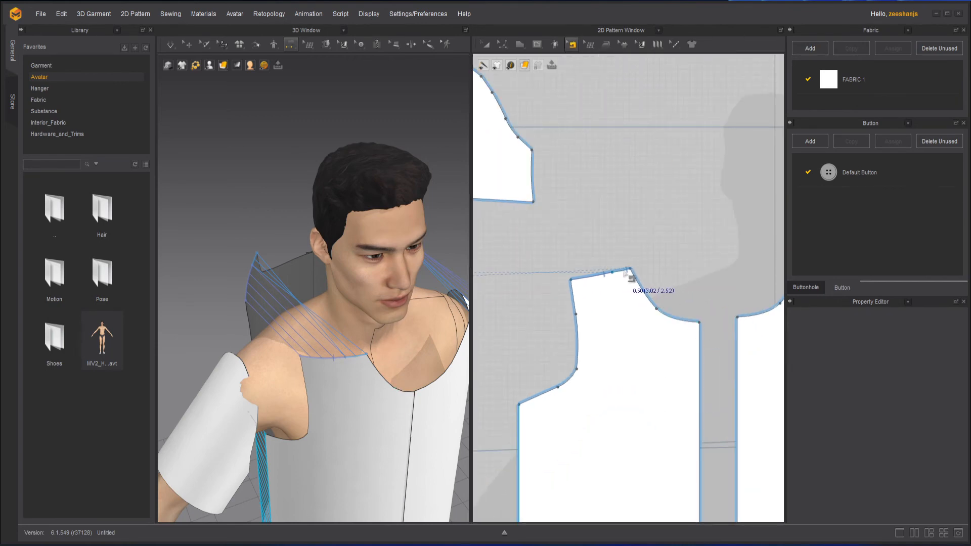
{"action": "left_click", "coordinate": [627, 269]}
{"action": "right_click", "coordinate": [626, 272]}
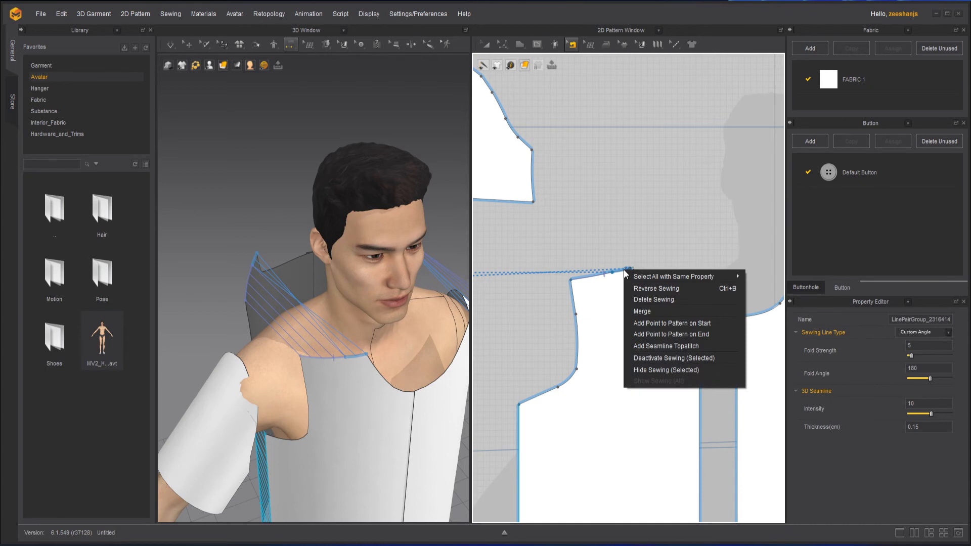
{"action": "left_click", "coordinate": [686, 290]}
{"action": "right_click_drag", "start_coordinate": [326, 344], "coordinate": [265, 368]}
{"action": "scroll", "coordinate": [304, 369], "scroll_direction": "down", "scroll_amount": 3}
{"action": "scroll", "coordinate": [536, 334], "scroll_direction": "down", "scroll_amount": 3}
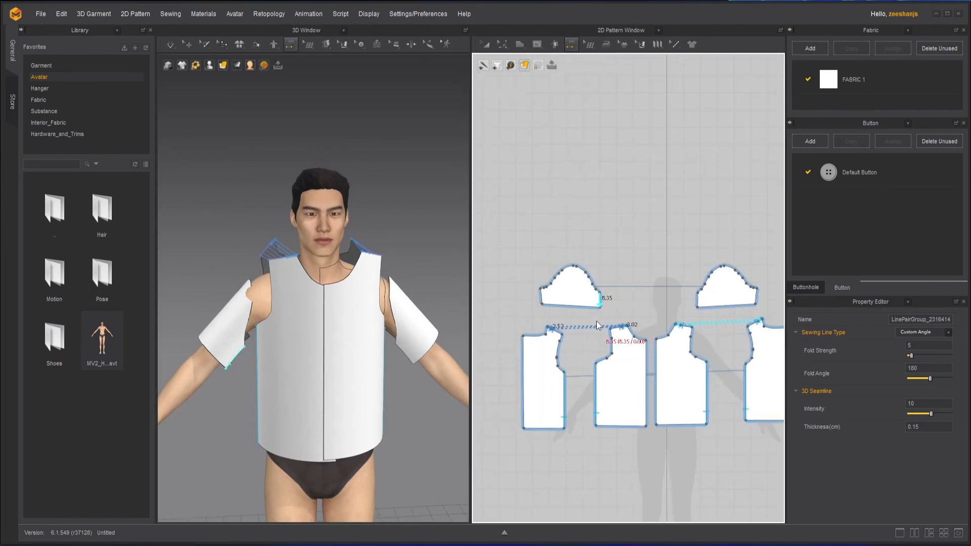
Step: Sew the sleeve's two underarm edges together in the 3D view with Segment Sewing, pairing matching ends so the seam lines do not cross
{"action": "scroll", "coordinate": [596, 320], "scroll_direction": "up", "scroll_amount": 3}
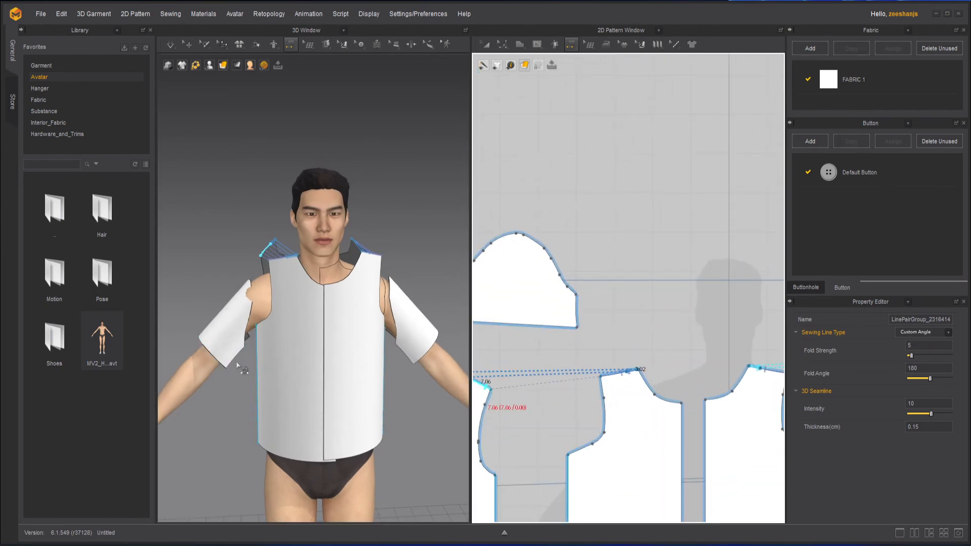
{"action": "right_click_drag", "start_coordinate": [242, 369], "coordinate": [259, 275]}
{"action": "scroll", "coordinate": [221, 291], "scroll_direction": "up", "scroll_amount": 1}
{"action": "middle_click_drag", "start_coordinate": [247, 263], "coordinate": [335, 299]}
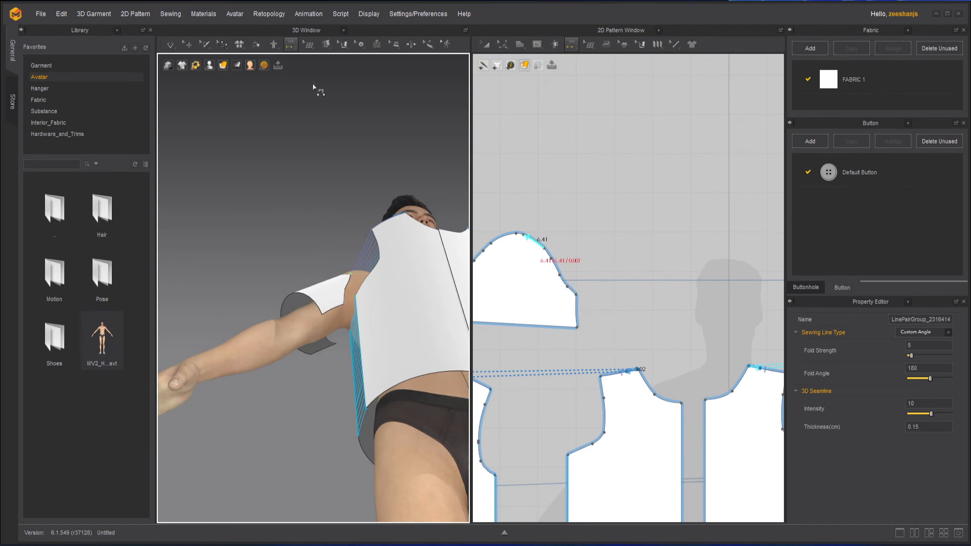
{"action": "left_click", "coordinate": [293, 45]}
{"action": "left_click", "coordinate": [328, 80]}
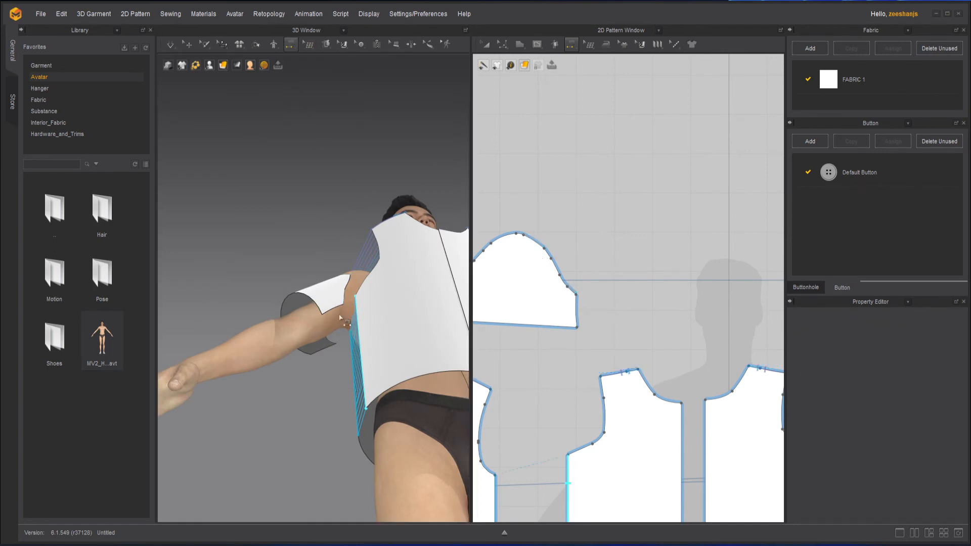
{"action": "left_click", "coordinate": [327, 314]}
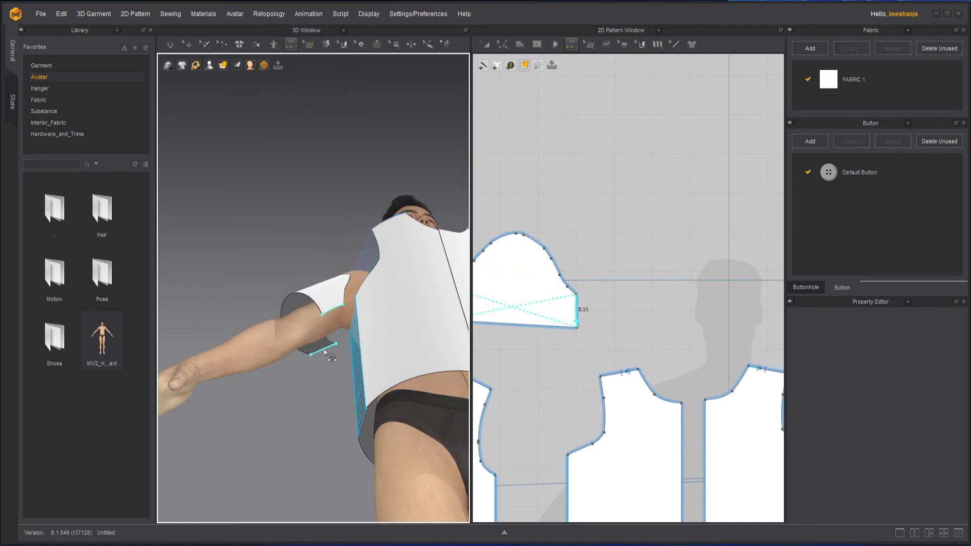
{"action": "left_click", "coordinate": [324, 350]}
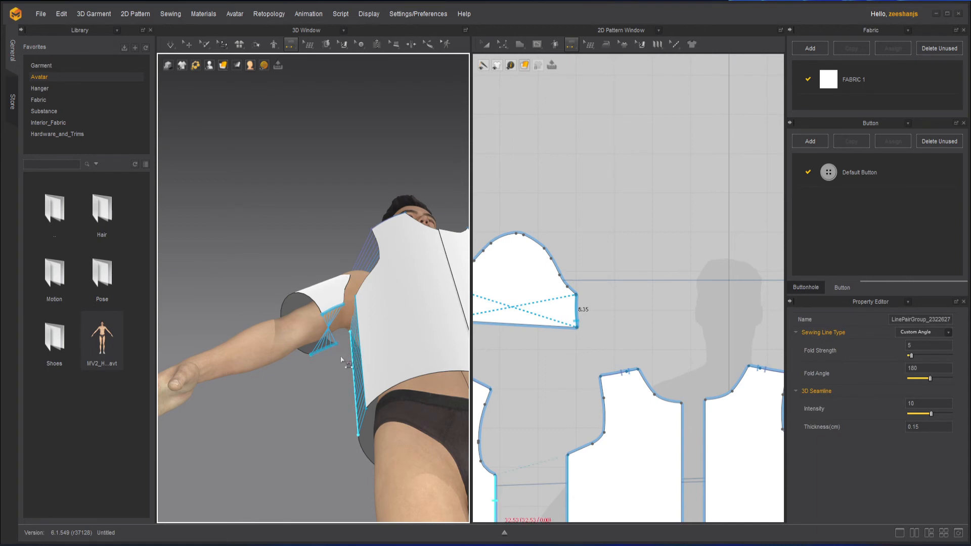
{"action": "key", "text": "ctrl+z"}
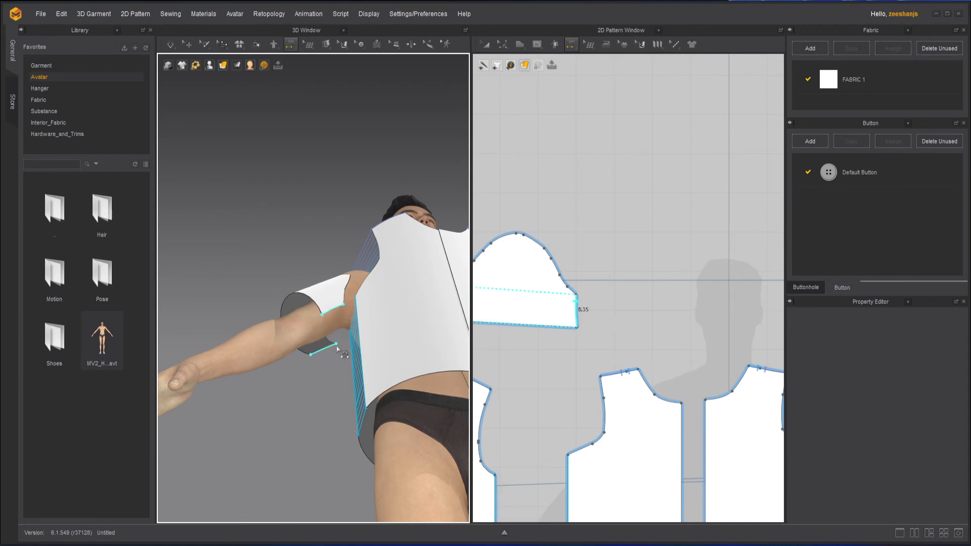
{"action": "left_click", "coordinate": [334, 349]}
{"action": "scroll", "coordinate": [294, 375], "scroll_direction": "down", "scroll_amount": 3}
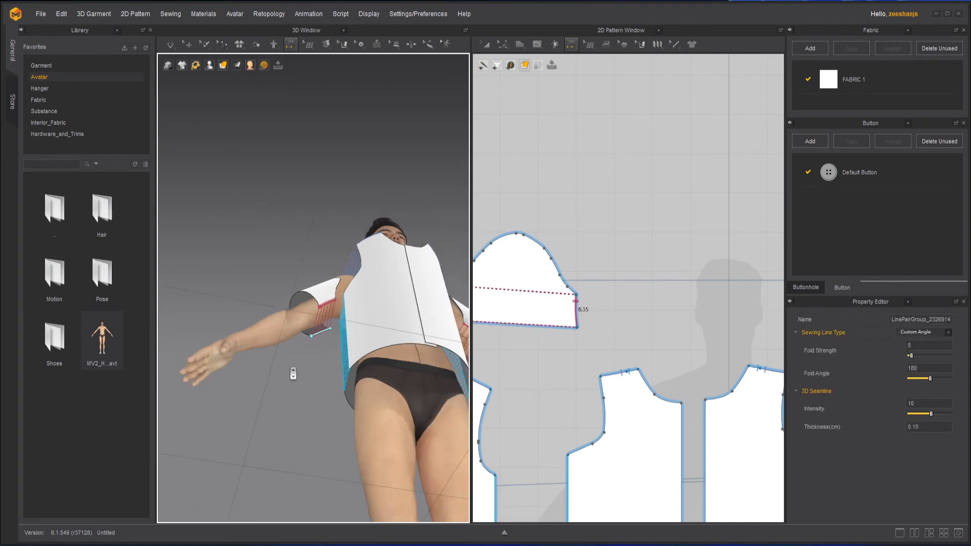
{"action": "right_click_drag", "start_coordinate": [313, 349], "coordinate": [305, 428]}
{"action": "scroll", "coordinate": [335, 396], "scroll_direction": "up", "scroll_amount": 3}
{"action": "scroll", "coordinate": [336, 396], "scroll_direction": "down", "scroll_amount": 2}
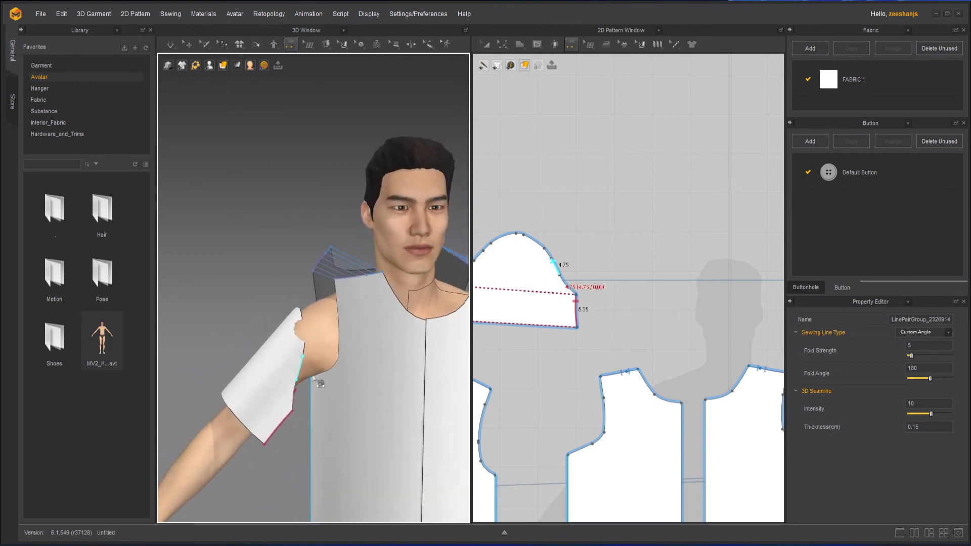
{"action": "right_click_drag", "start_coordinate": [530, 364], "coordinate": [630, 366]}
{"action": "left_click", "coordinate": [570, 46]}
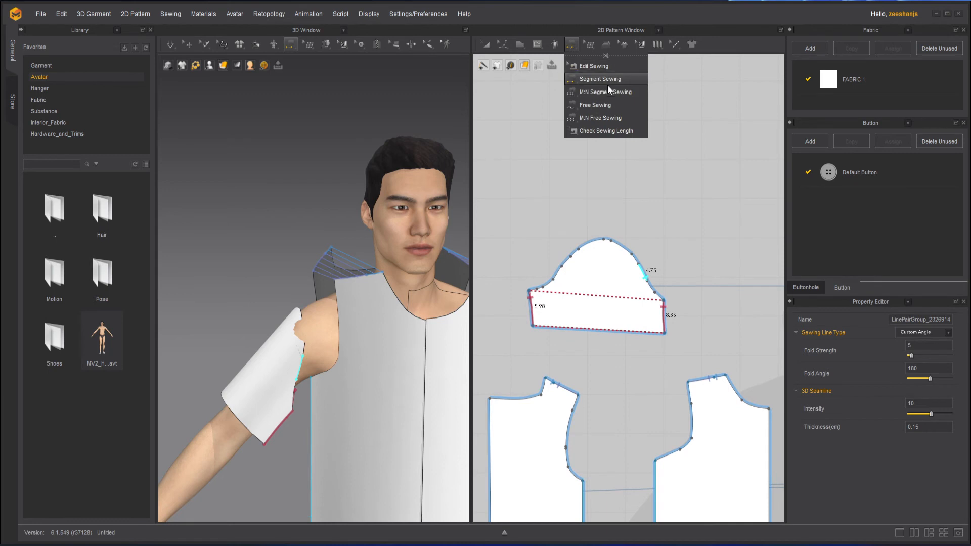
{"action": "left_click", "coordinate": [622, 119]}
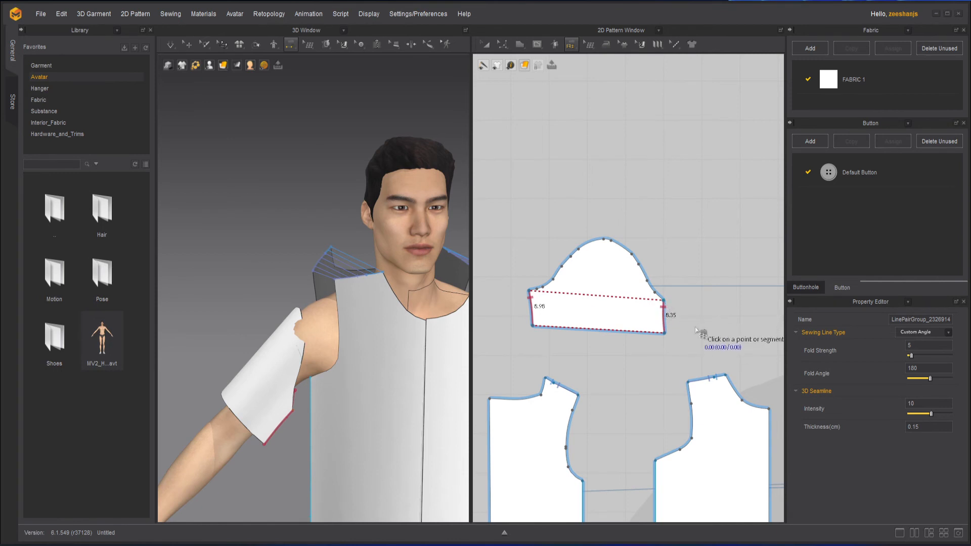
Step: Examine how the sleeve cap lines up with the front and back armholes by selecting each piece in the 3D view
{"action": "left_click", "coordinate": [485, 44]}
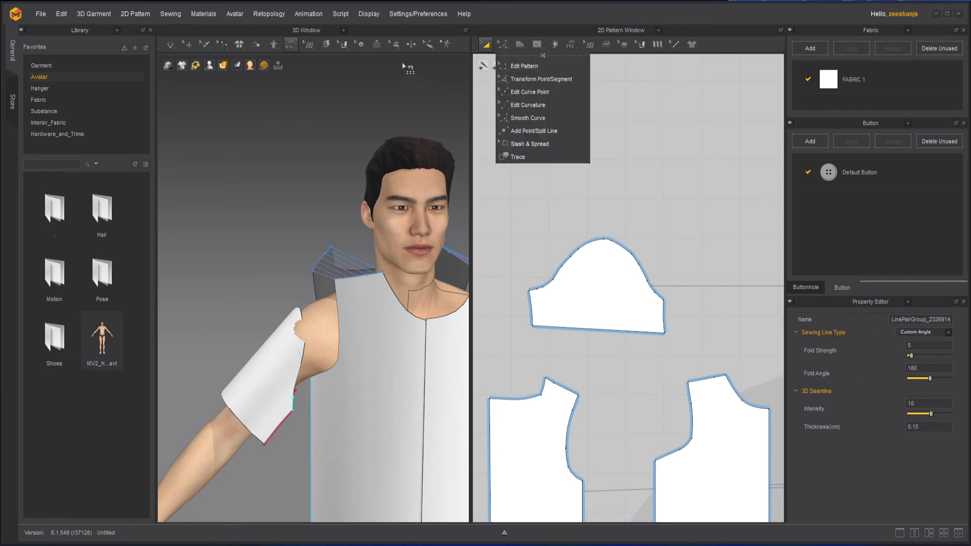
{"action": "left_click", "coordinate": [188, 44]}
{"action": "left_click", "coordinate": [298, 416]}
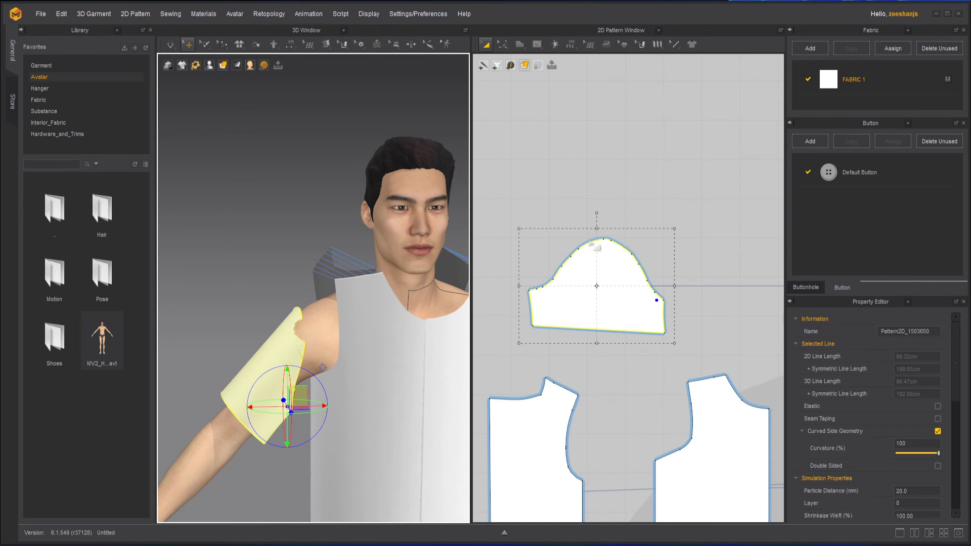
{"action": "right_click_drag", "start_coordinate": [340, 385], "coordinate": [392, 382]}
{"action": "left_click", "coordinate": [347, 384]}
{"action": "left_click", "coordinate": [298, 381]}
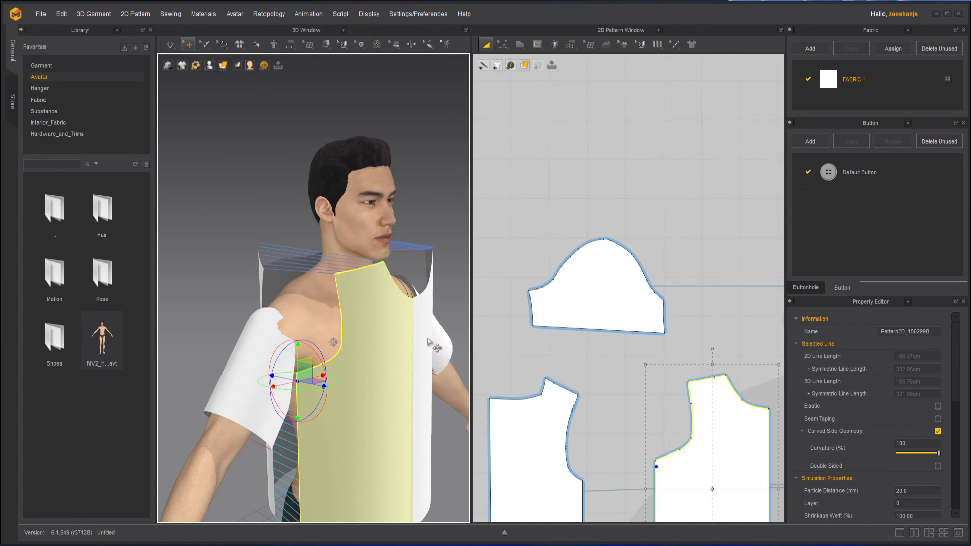
{"action": "right_click_drag", "start_coordinate": [280, 301], "coordinate": [275, 291]}
{"action": "left_click", "coordinate": [228, 283]}
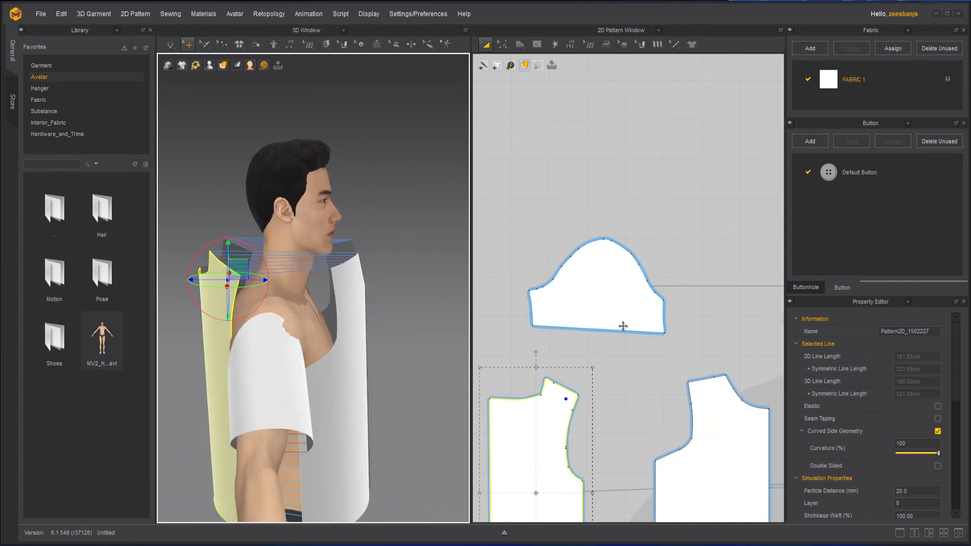
{"action": "right_click_drag", "start_coordinate": [395, 410], "coordinate": [274, 407]}
{"action": "left_click", "coordinate": [223, 422]}
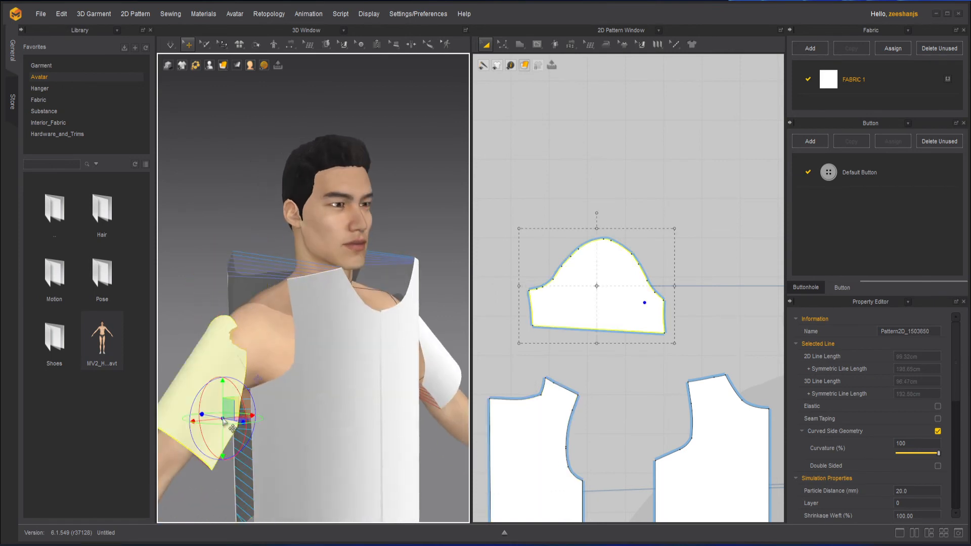
Step: Sew the whole sleeve cap to the front and back armholes with M:N Free Sewing, tracing each armhole from shoulder to underarm
{"action": "left_click", "coordinate": [576, 47]}
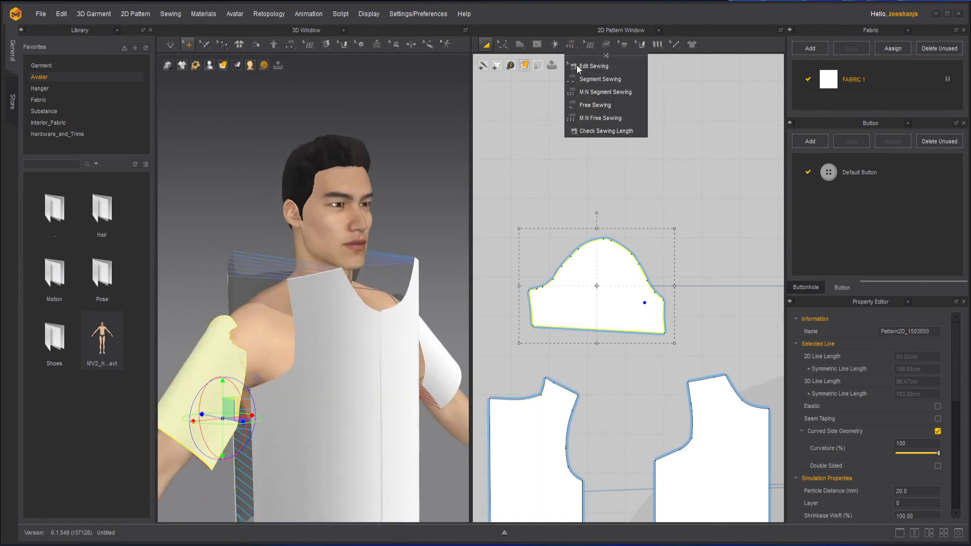
{"action": "left_click", "coordinate": [614, 119]}
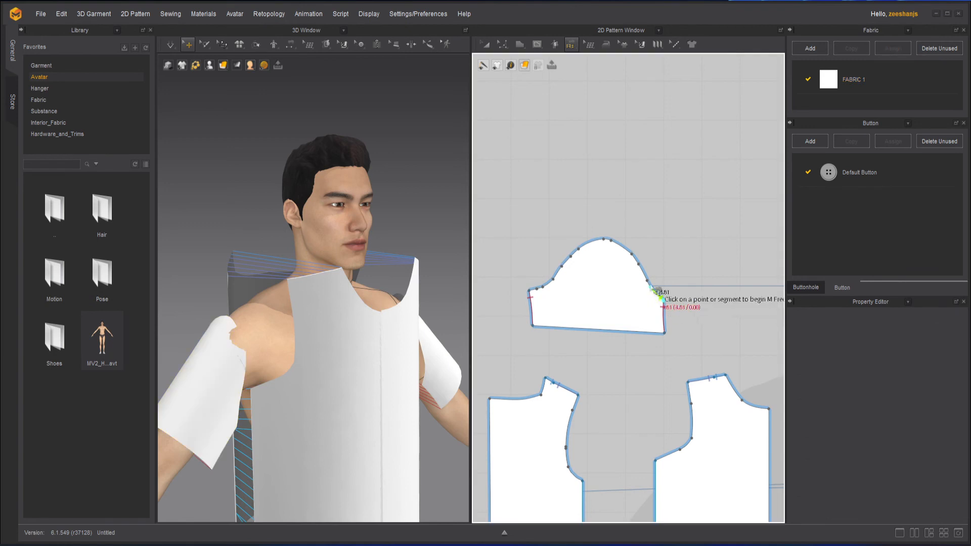
{"action": "left_click", "coordinate": [531, 291]}
{"action": "key", "text": "Return"}
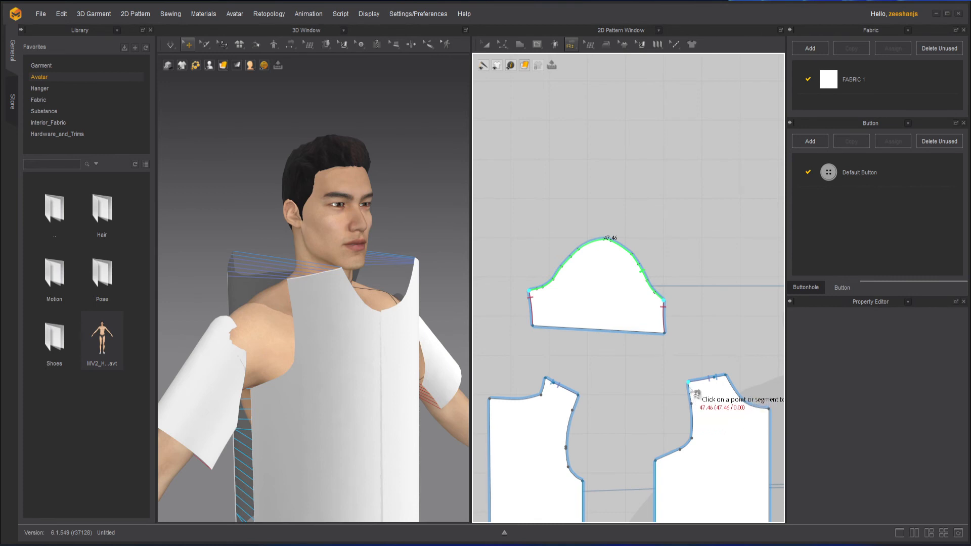
{"action": "left_click", "coordinate": [689, 384]}
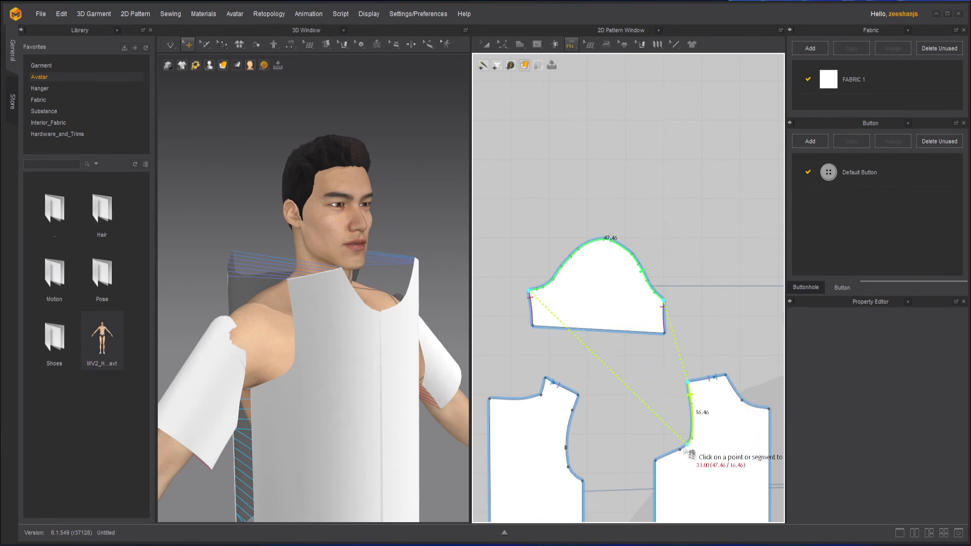
{"action": "left_click", "coordinate": [657, 462]}
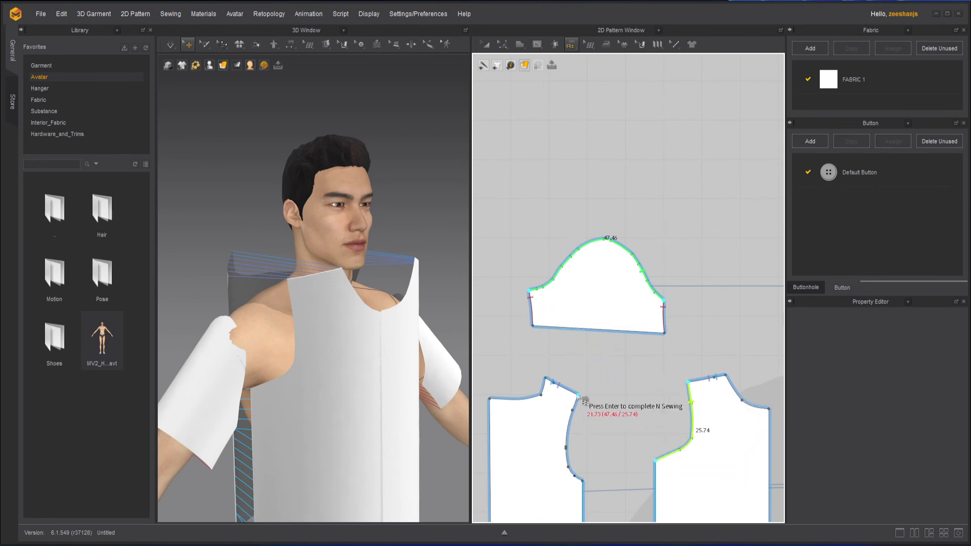
{"action": "left_click", "coordinate": [578, 394]}
{"action": "left_click", "coordinate": [582, 480]}
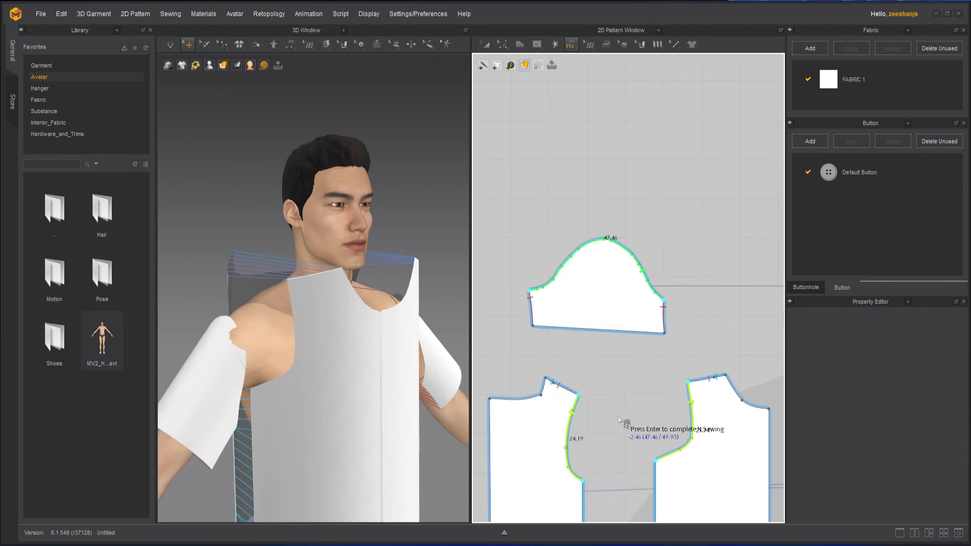
{"action": "key", "text": "Return"}
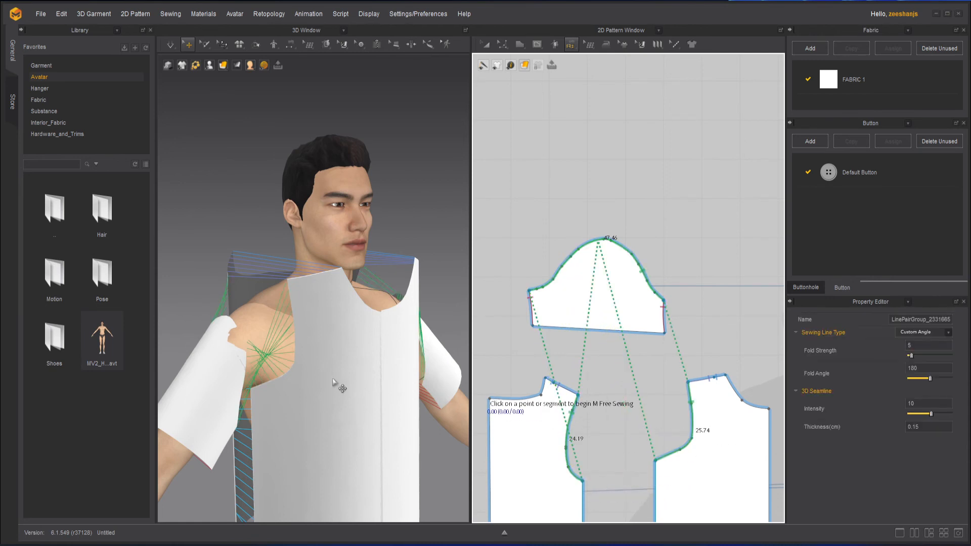
{"action": "right_click_drag", "start_coordinate": [340, 386], "coordinate": [335, 360]}
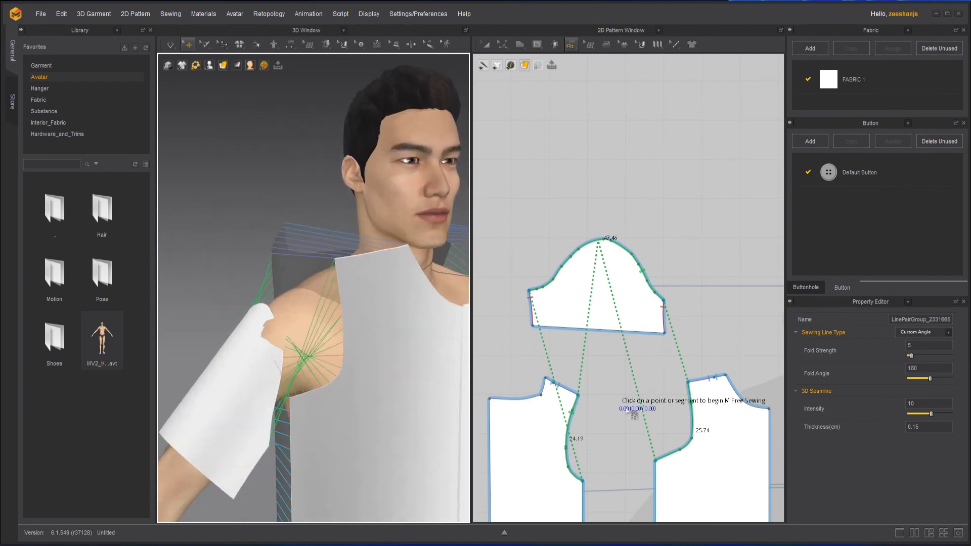
Step: Try to reverse the sleeve-to-armhole seam at the front armhole with Edit Sewing, and undo the reversal
{"action": "left_click", "coordinate": [571, 44]}
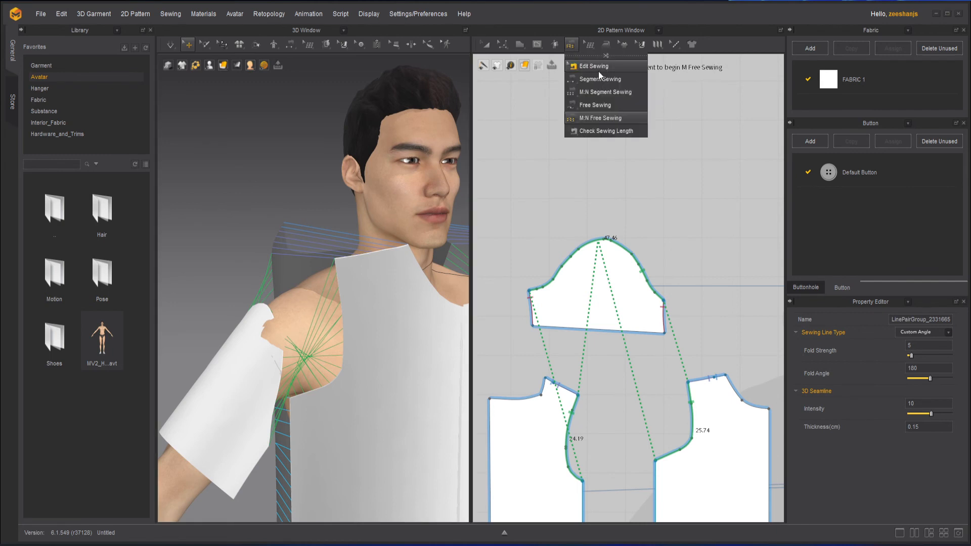
{"action": "left_click", "coordinate": [658, 153]}
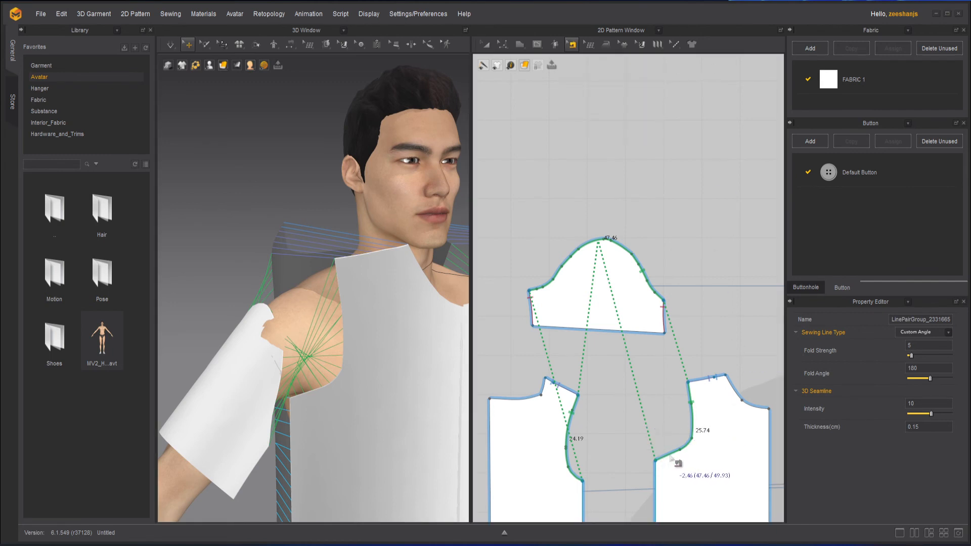
{"action": "left_click", "coordinate": [686, 316]}
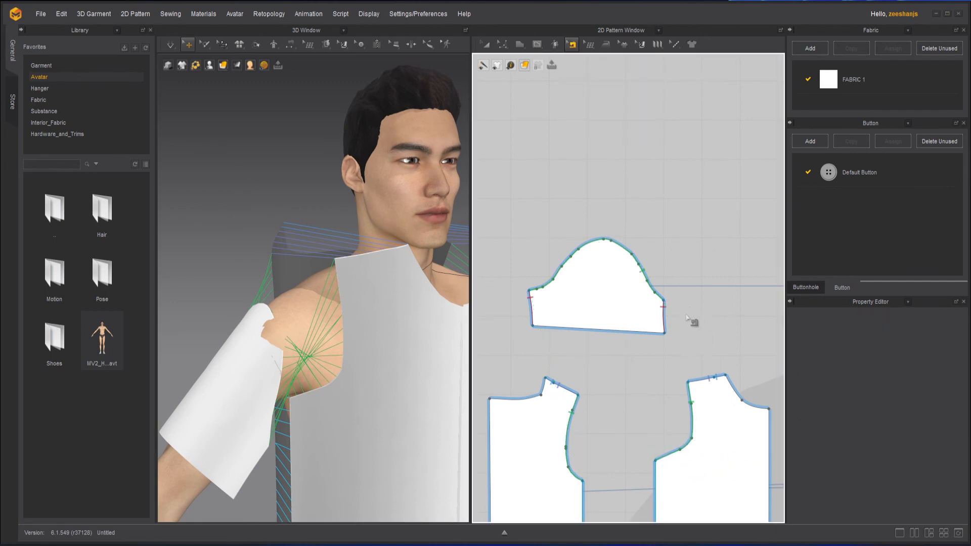
{"action": "left_click", "coordinate": [698, 432]}
{"action": "right_click", "coordinate": [702, 434]}
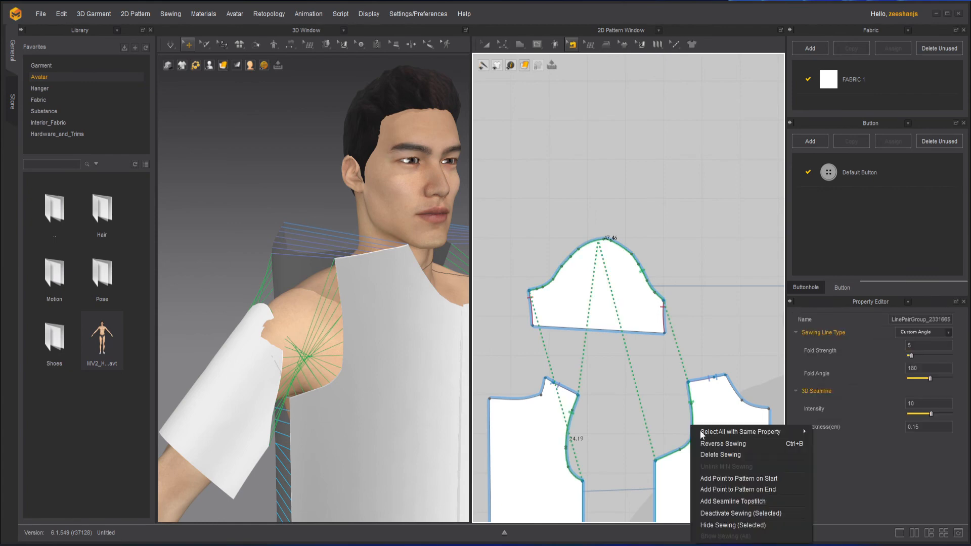
{"action": "left_click", "coordinate": [736, 445]}
{"action": "right_click_drag", "start_coordinate": [334, 378], "coordinate": [299, 348]}
{"action": "key", "text": "ctrl+z"}
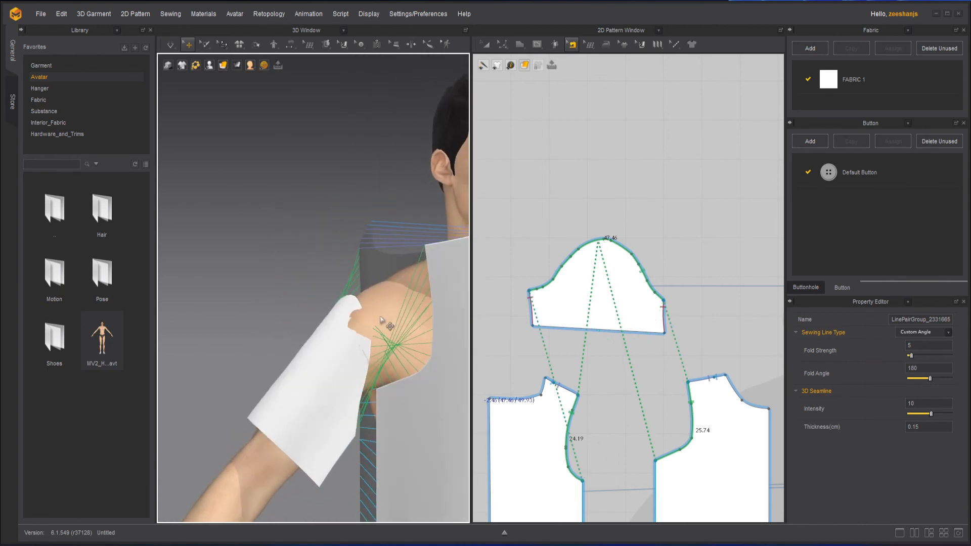
Step: Delete the crossed seam joining the sleeve cap to the front and back armholes
{"action": "right_click_drag", "start_coordinate": [383, 321], "coordinate": [440, 288]}
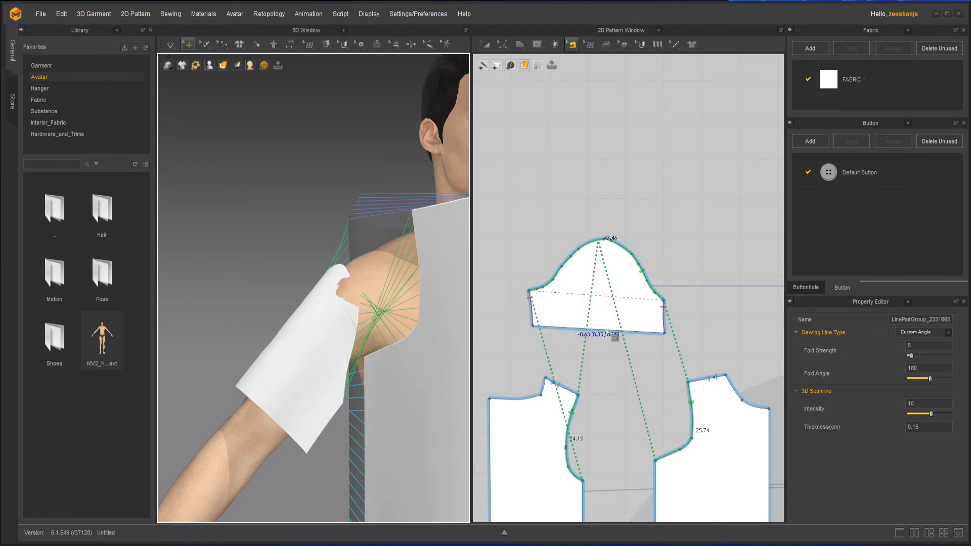
{"action": "left_click", "coordinate": [691, 344]}
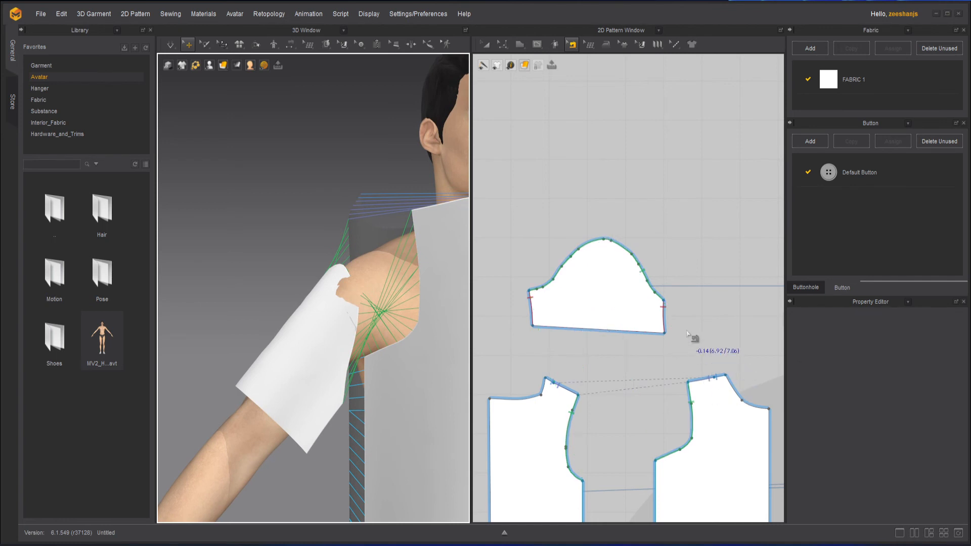
{"action": "left_click", "coordinate": [690, 397]}
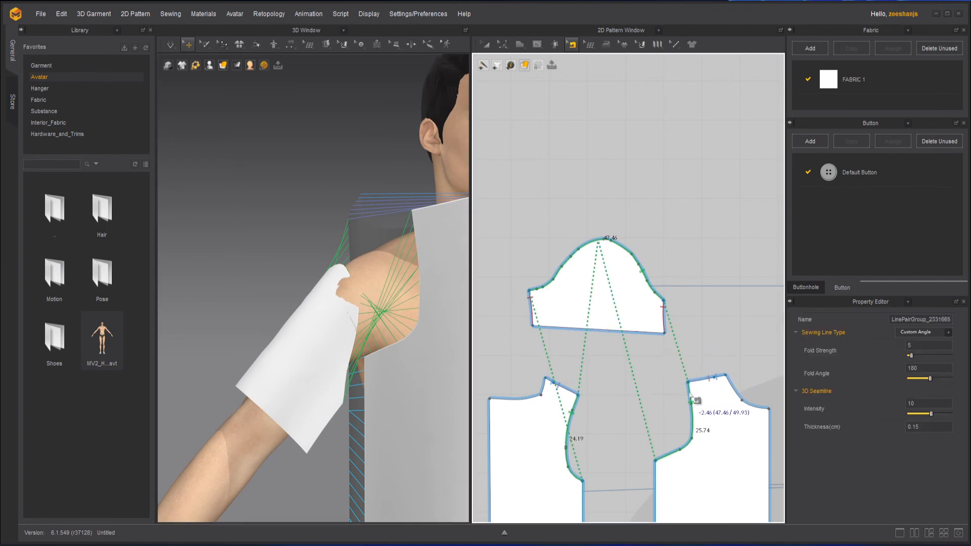
{"action": "left_click", "coordinate": [651, 397]}
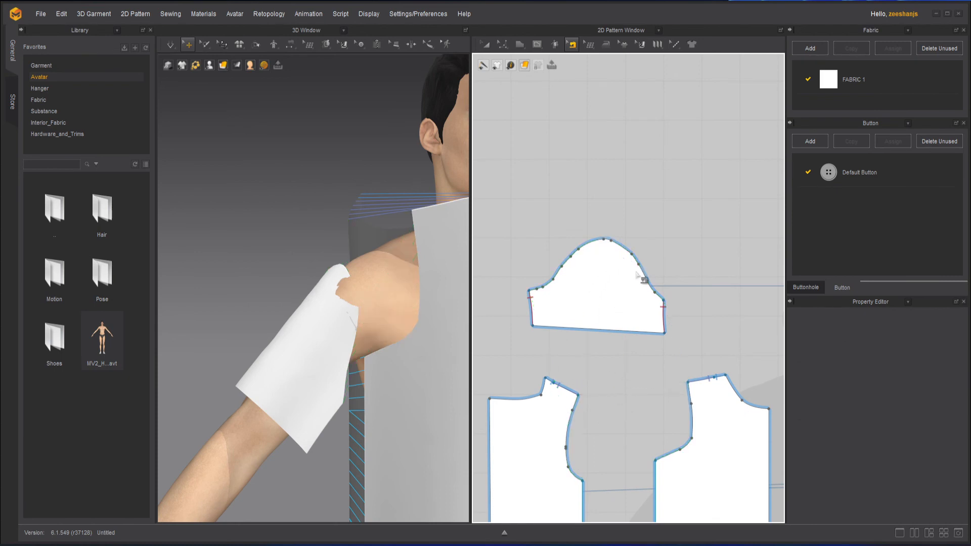
Step: Examine which ends of the sleeve cap and front armhole belong together by selecting the sleeve's underarm corner and the front's shoulder and underarm corners
{"action": "left_click", "coordinate": [486, 45]}
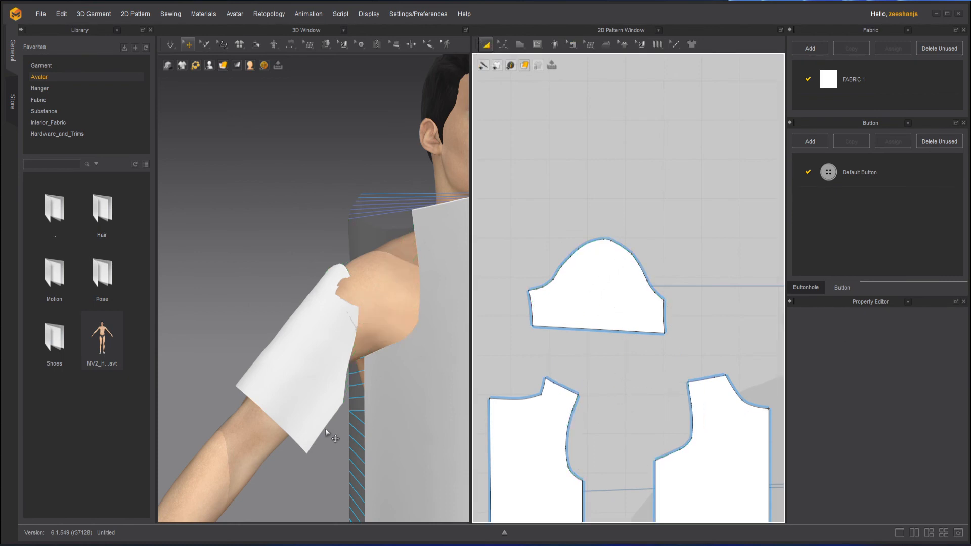
{"action": "left_click", "coordinate": [340, 400]}
{"action": "scroll", "coordinate": [703, 394], "scroll_direction": "up", "scroll_amount": 6}
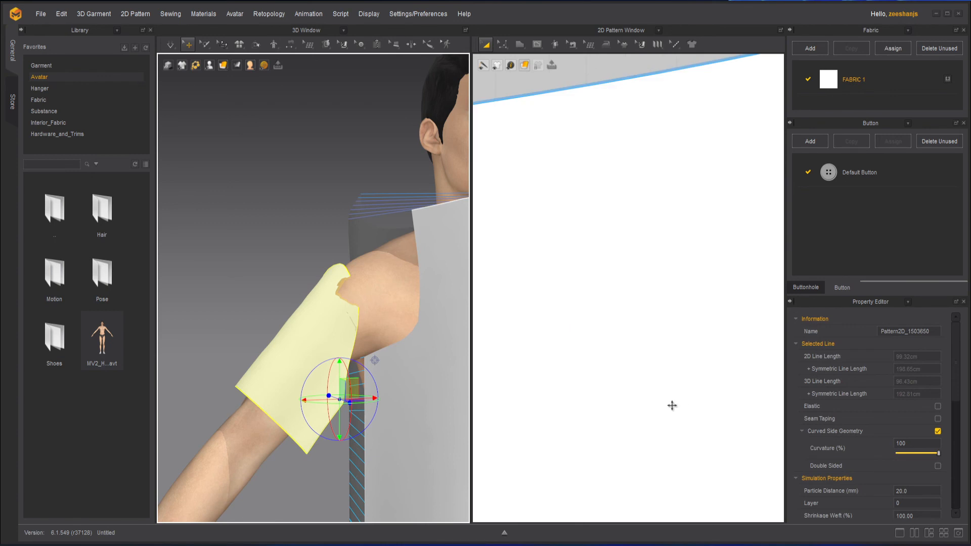
{"action": "scroll", "coordinate": [612, 290], "scroll_direction": "down", "scroll_amount": 10}
{"action": "scroll", "coordinate": [639, 319], "scroll_direction": "up", "scroll_amount": 5}
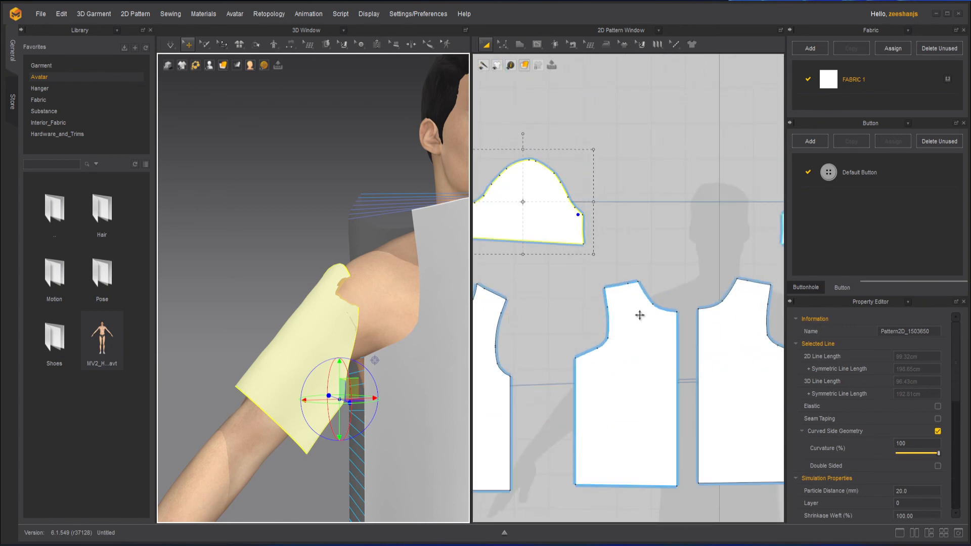
{"action": "left_click", "coordinate": [419, 218]}
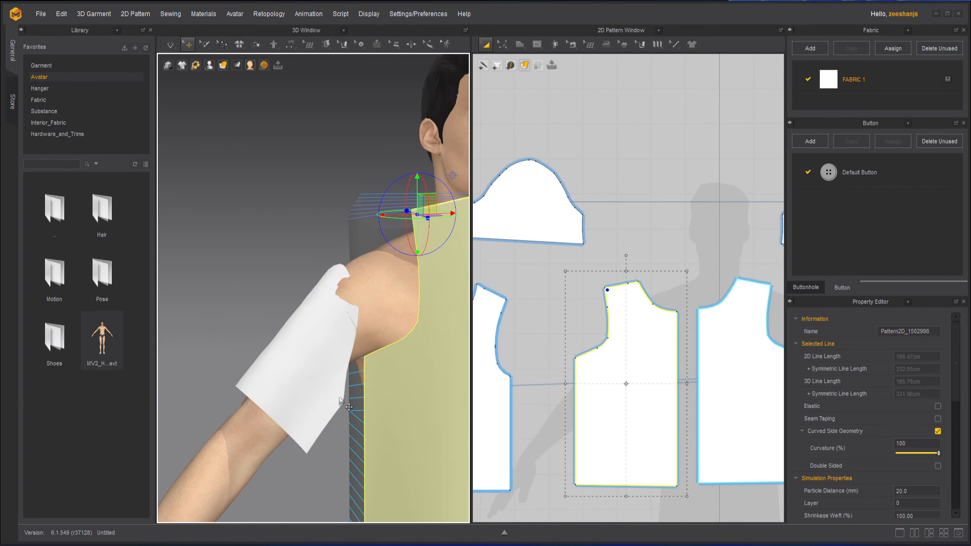
{"action": "left_click", "coordinate": [366, 361]}
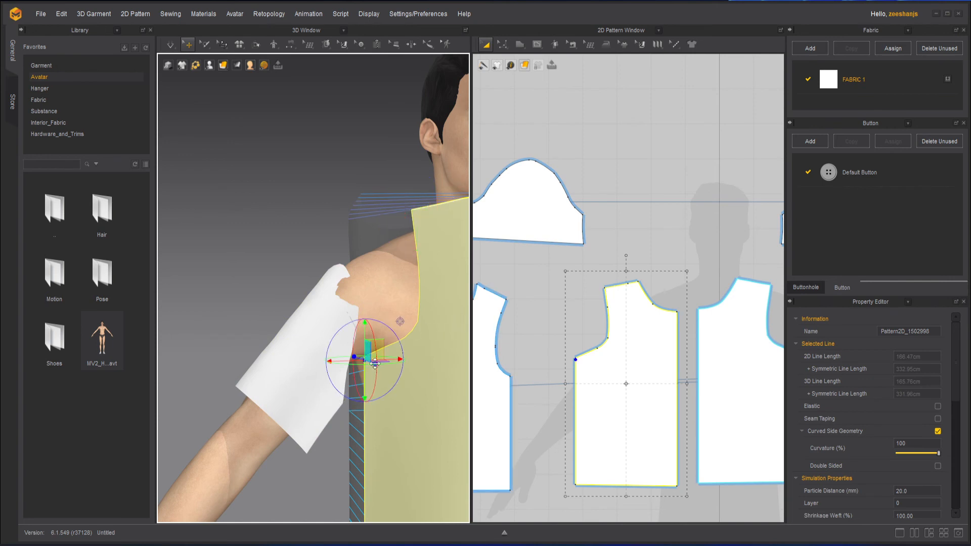
Step: Sew the sleeve cap with M:N Free Sewing, tracing the front armhole from underarm to shoulder and the back armhole from shoulder to underarm
{"action": "middle_click_drag", "start_coordinate": [540, 326], "coordinate": [577, 353]}
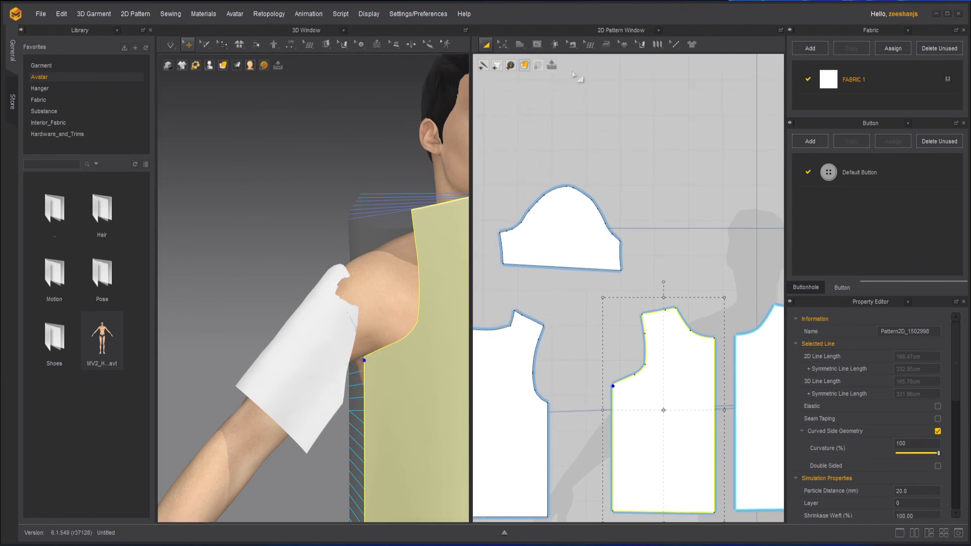
{"action": "left_click", "coordinate": [571, 44]}
{"action": "left_click", "coordinate": [601, 118]}
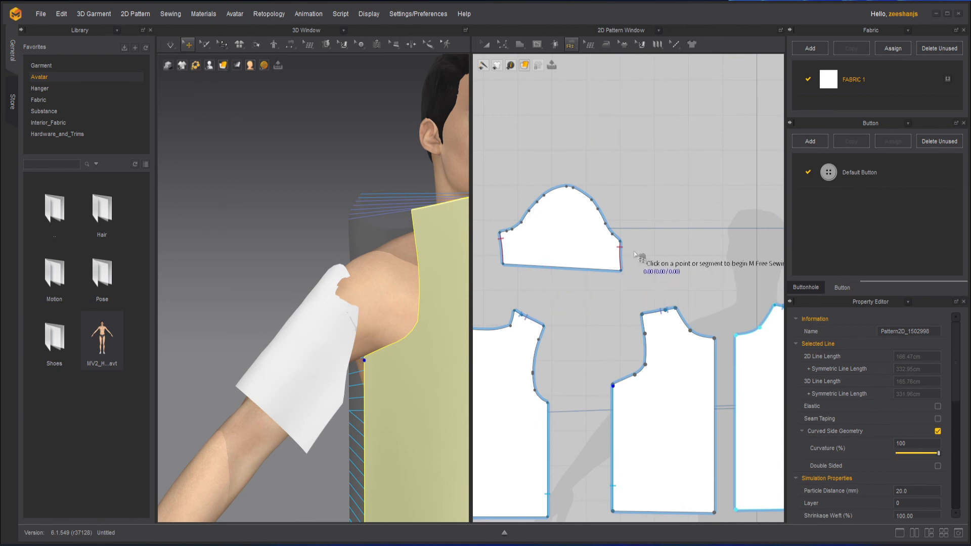
{"action": "left_click", "coordinate": [621, 242]}
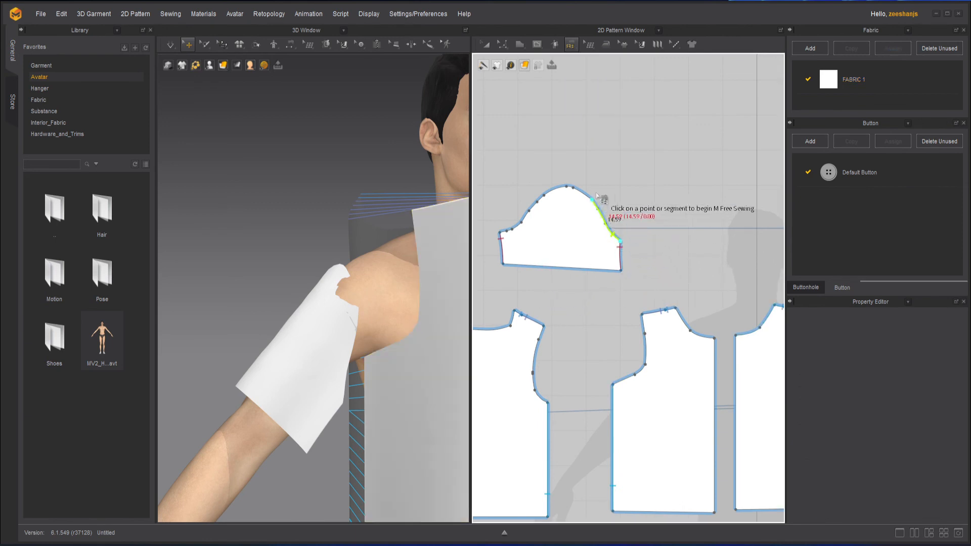
{"action": "left_click", "coordinate": [501, 233]}
{"action": "key", "text": "Return"}
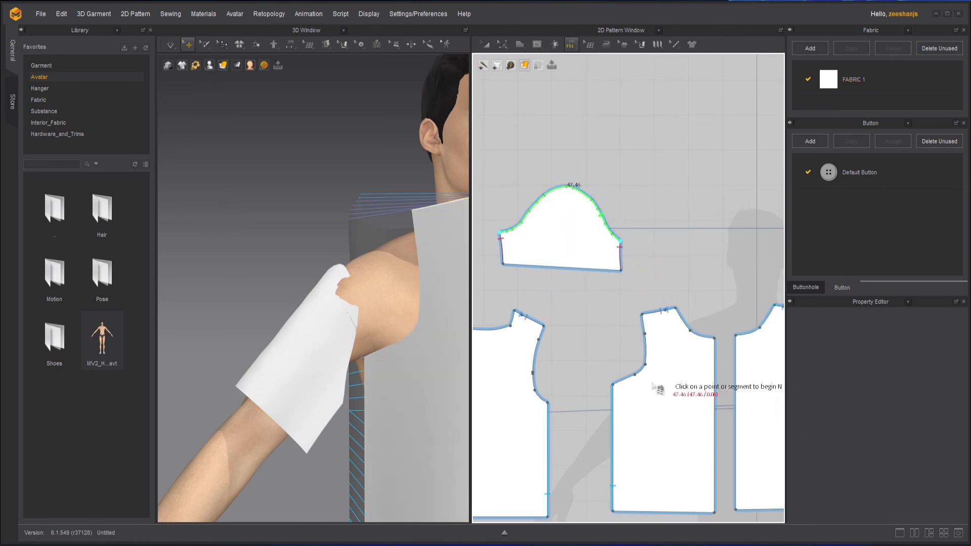
{"action": "left_click", "coordinate": [613, 384]}
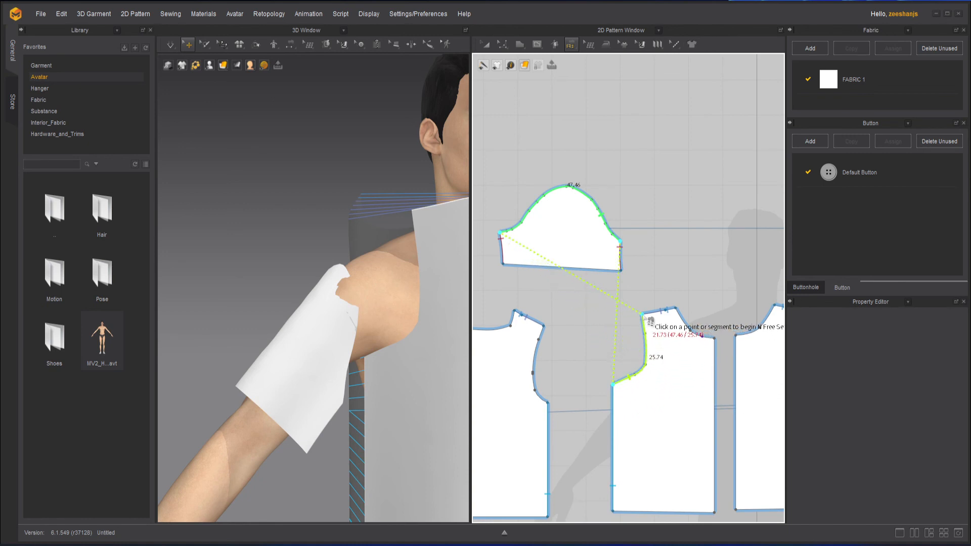
{"action": "left_click", "coordinate": [544, 326]}
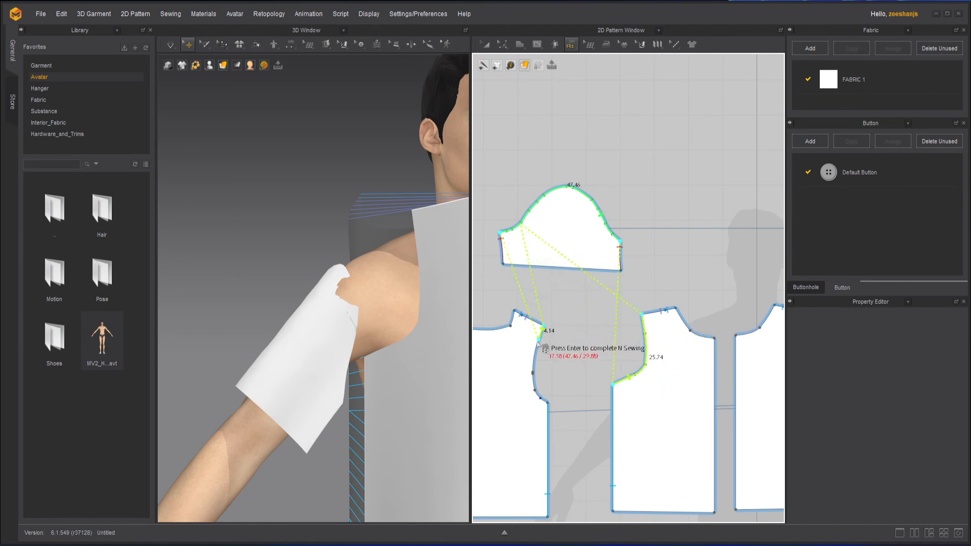
{"action": "left_click", "coordinate": [548, 403]}
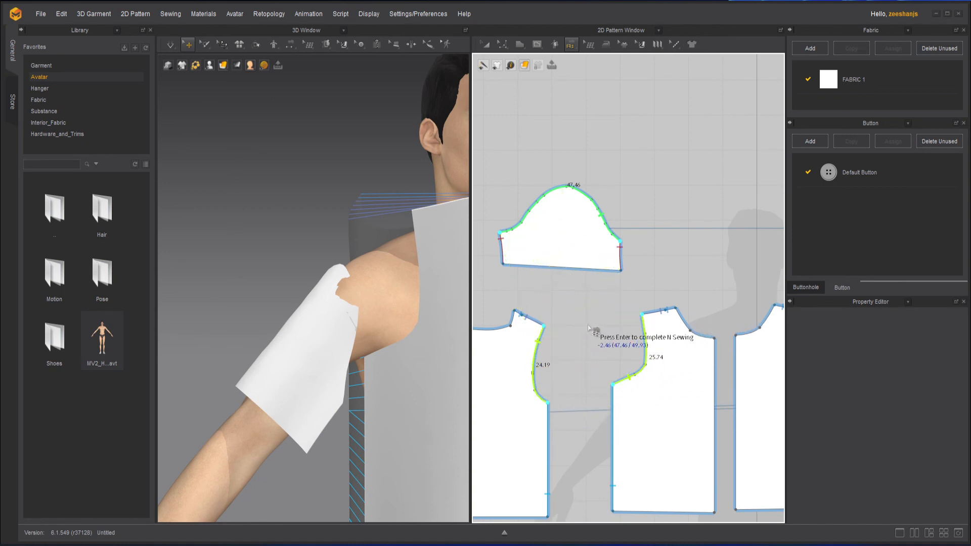
{"action": "key", "text": "Return"}
Step: Try simulating the garment on the avatar, stop the simulation and undo the drape
{"action": "scroll", "coordinate": [375, 365], "scroll_direction": "down", "scroll_amount": 5}
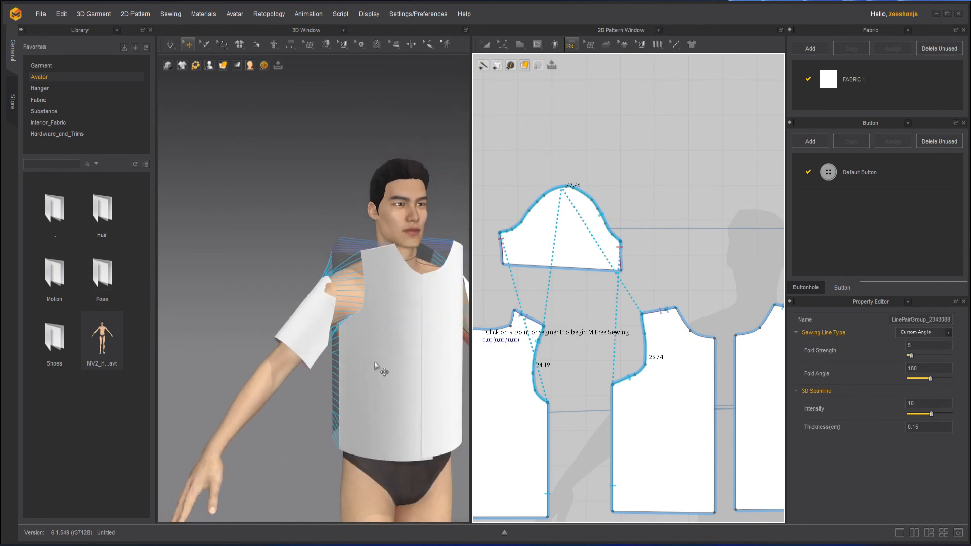
{"action": "mouse_move", "coordinate": [376, 365]}
{"action": "right_mouse_down"}
{"action": "mouse_move", "coordinate": [227, 373]}
{"action": "mouse_move", "coordinate": [368, 376]}
{"action": "right_mouse_up"}
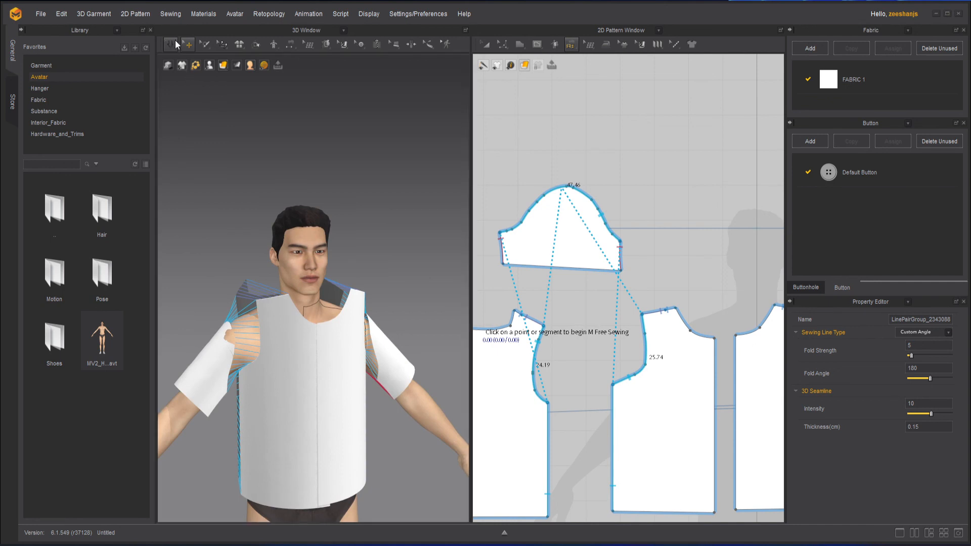
{"action": "left_click", "coordinate": [487, 45]}
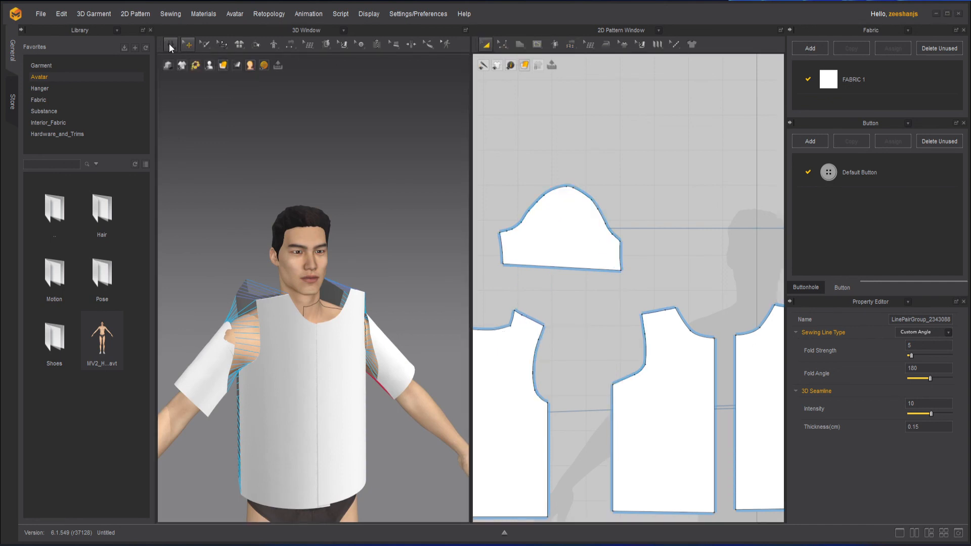
{"action": "left_click", "coordinate": [170, 44]}
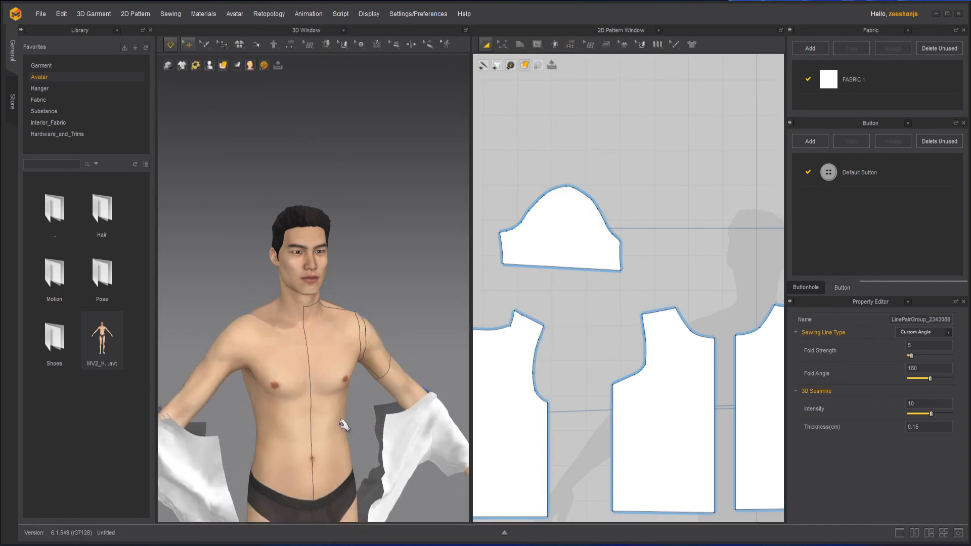
{"action": "left_click", "coordinate": [170, 44]}
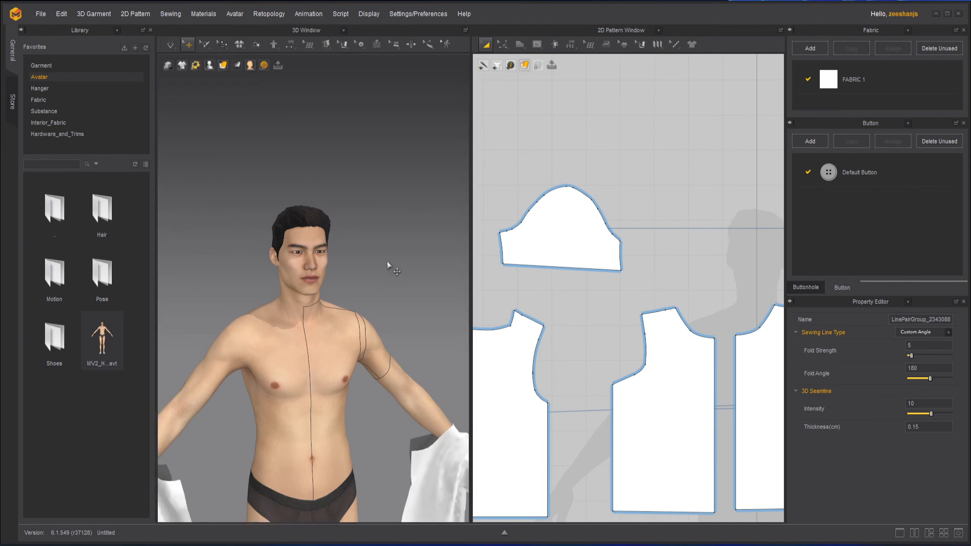
{"action": "key", "text": "ctrl+z"}
Step: Sew the two front pieces together along the centre front and the two back pieces along the centre back with Segment Sewing
{"action": "scroll", "coordinate": [618, 390], "scroll_direction": "down", "scroll_amount": 3}
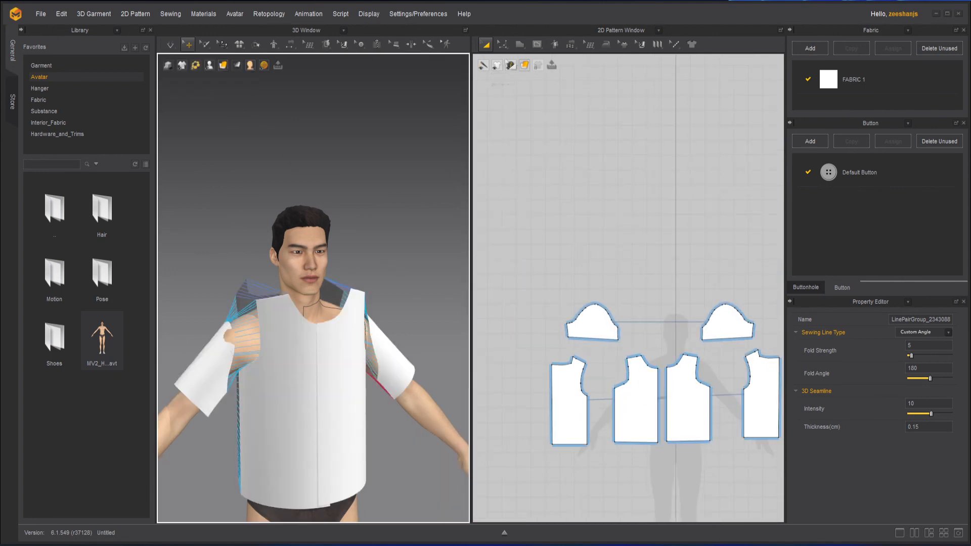
{"action": "left_click", "coordinate": [571, 45]}
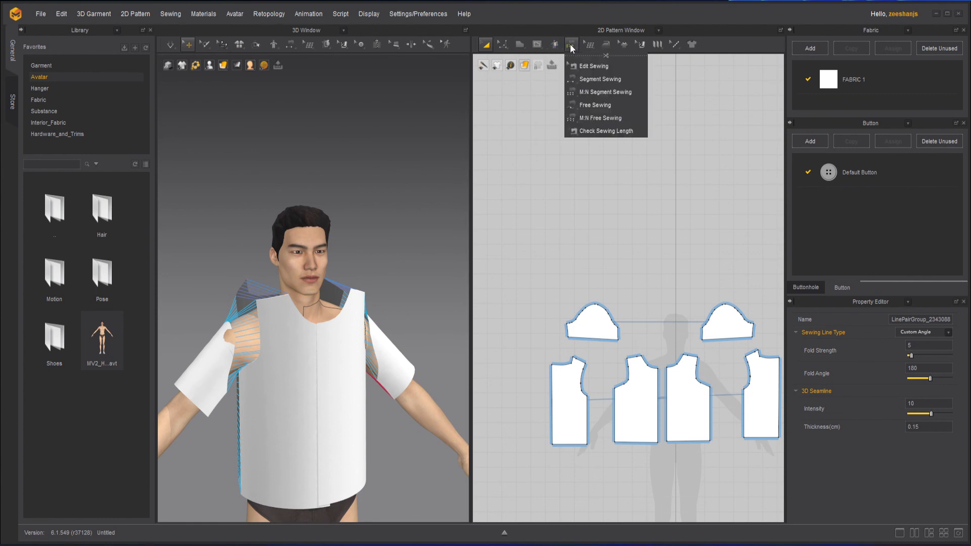
{"action": "left_click", "coordinate": [617, 79]}
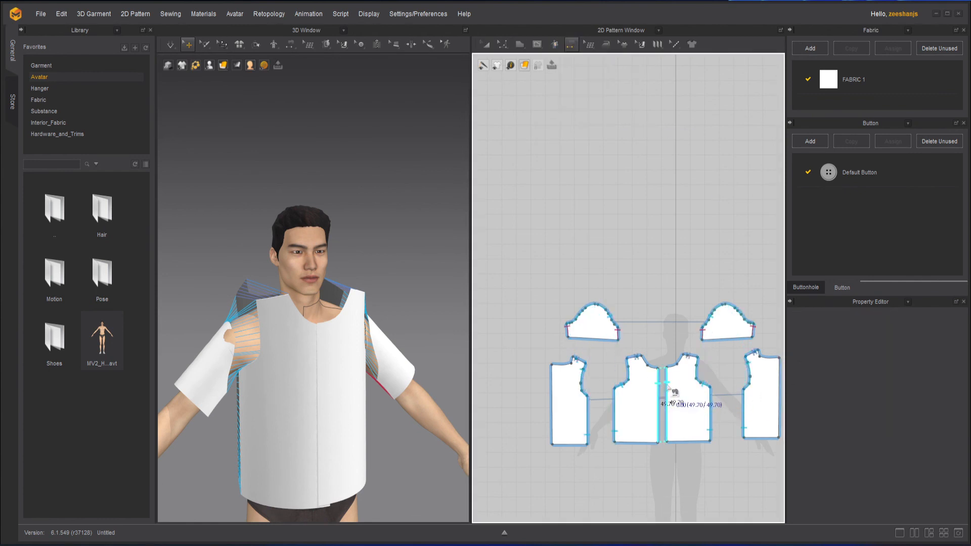
{"action": "left_click", "coordinate": [668, 387]}
{"action": "middle_click_drag", "start_coordinate": [660, 470], "coordinate": [612, 457]}
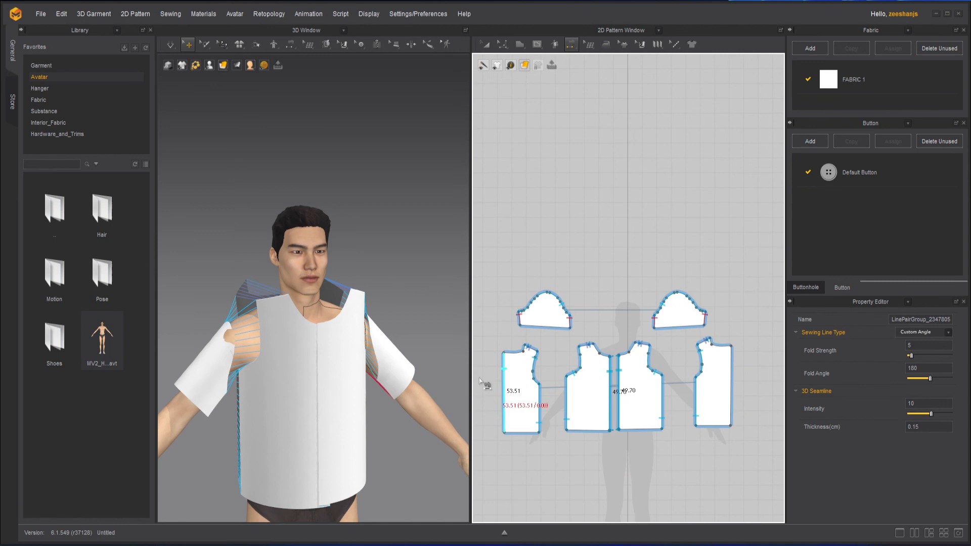
{"action": "left_click", "coordinate": [505, 372]}
{"action": "left_click", "coordinate": [733, 367]}
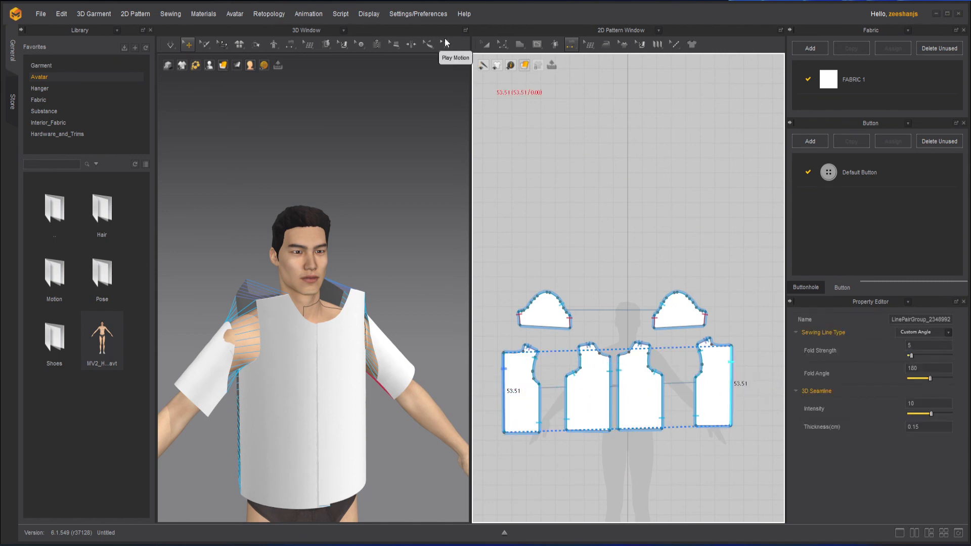
Step: Simulate the sewn shirt so it drapes on the avatar, and check it from the back and front
{"action": "left_click", "coordinate": [485, 45]}
{"action": "left_click", "coordinate": [170, 45]}
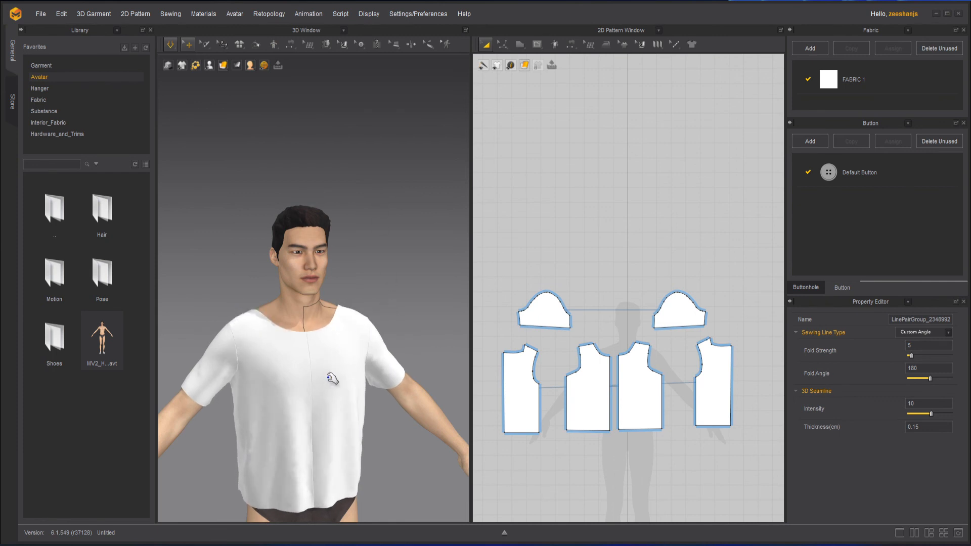
{"action": "right_click_drag", "start_coordinate": [260, 447], "coordinate": [545, 344]}
{"action": "key", "text": "space"}
{"action": "key", "text": "space"}
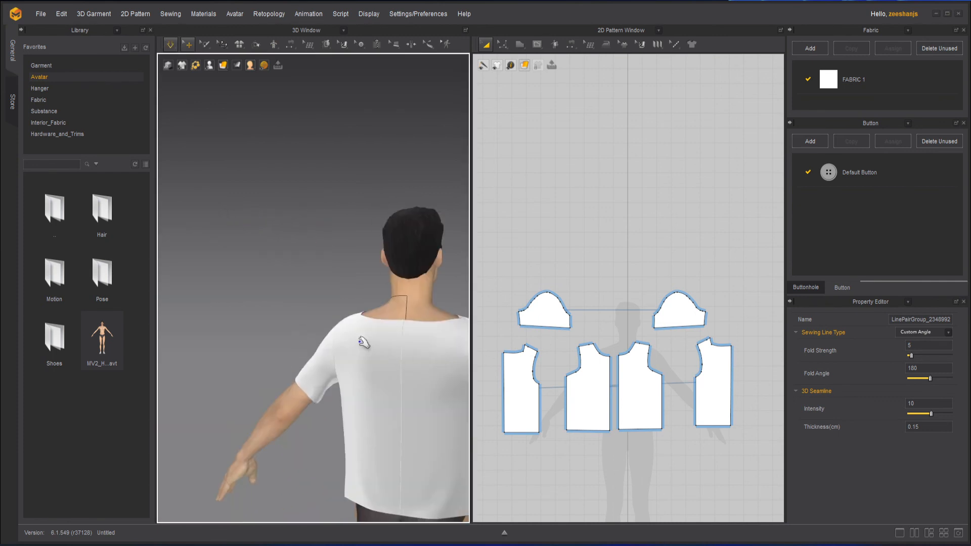
{"action": "left_click", "coordinate": [368, 324]}
{"action": "left_click", "coordinate": [291, 276]}
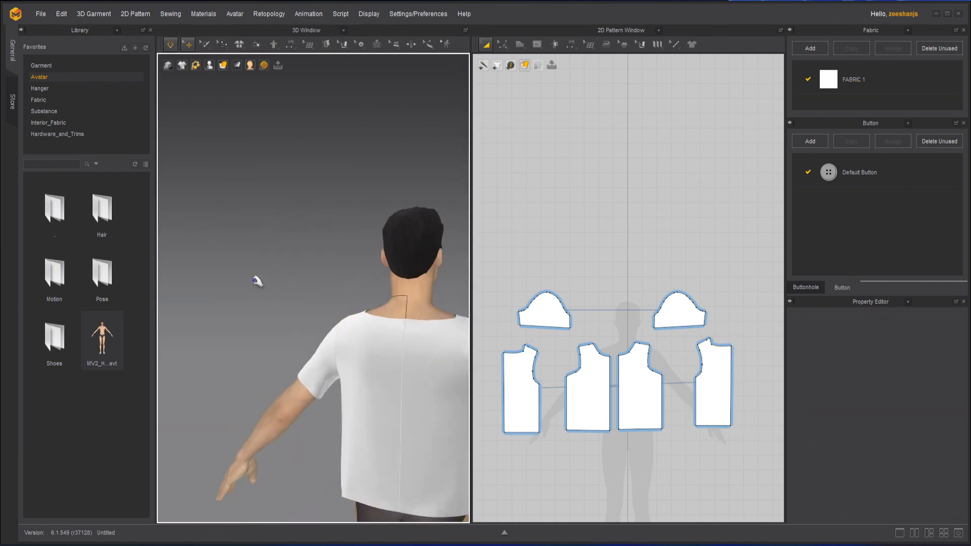
{"action": "right_click_drag", "start_coordinate": [254, 279], "coordinate": [521, 292]}
{"action": "middle_click_drag", "start_coordinate": [366, 298], "coordinate": [271, 231]}
{"action": "right_click_drag", "start_coordinate": [376, 276], "coordinate": [383, 253]}
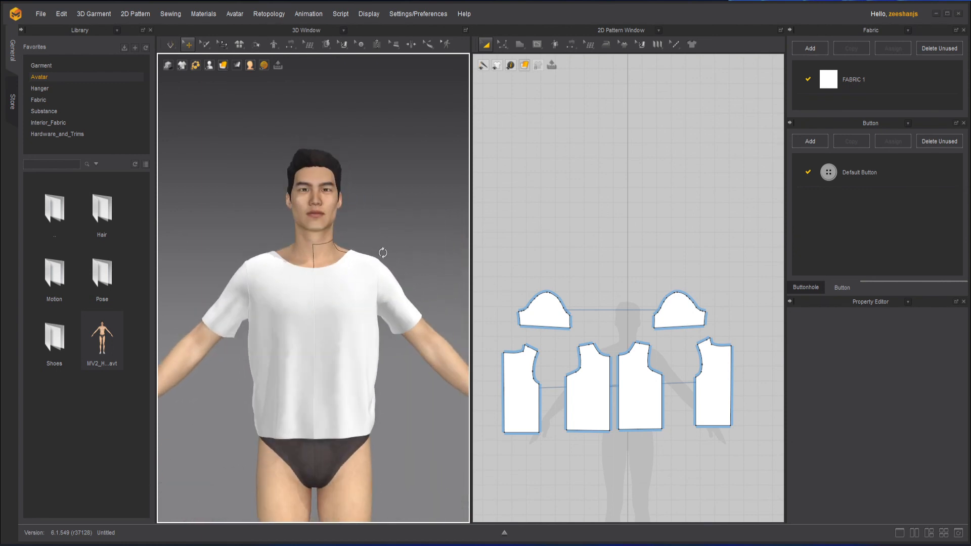
Step: Examine the simulated shirt's hem, sleeve and neckline fit, selecting the front and sleeve pieces and comparing the front neckline patterns
{"action": "left_click", "coordinate": [265, 431]}
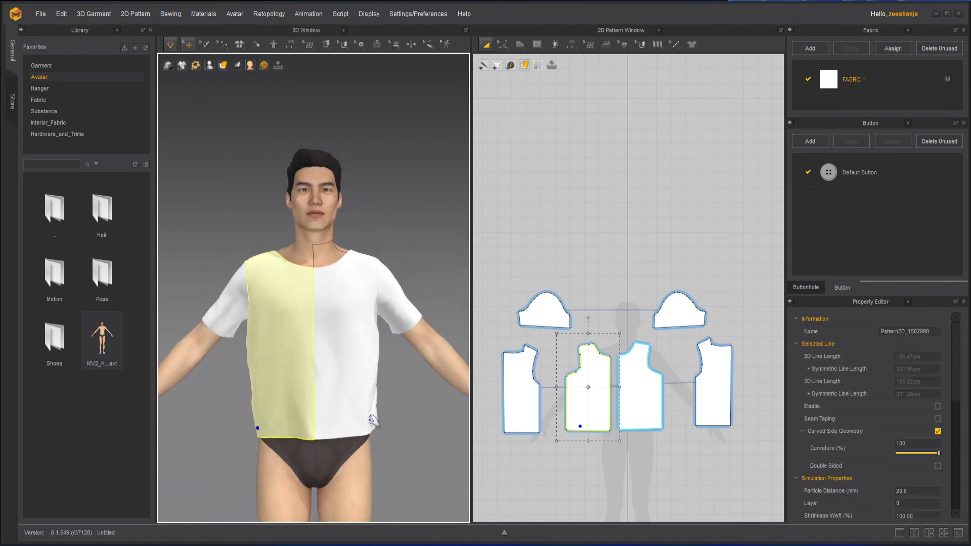
{"action": "left_click", "coordinate": [385, 434]}
{"action": "left_click", "coordinate": [399, 326]}
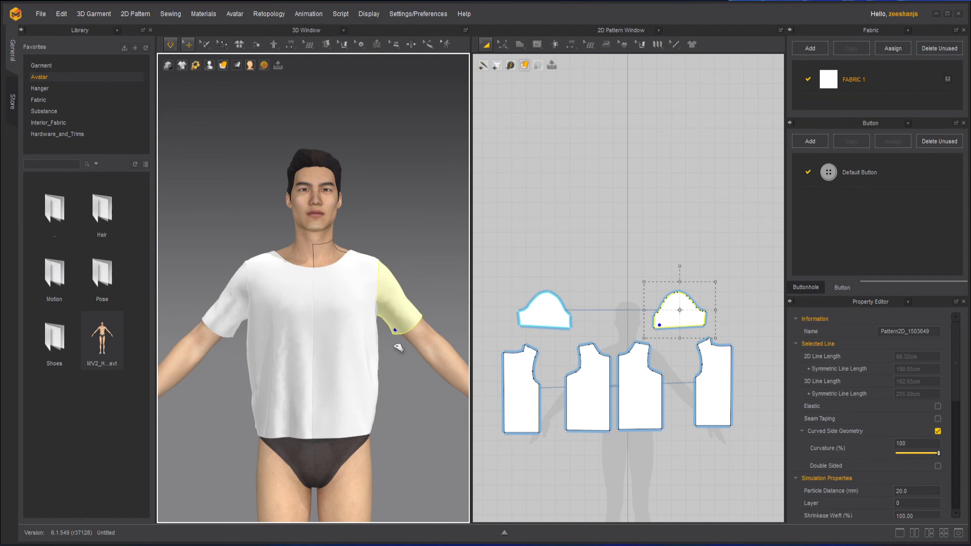
{"action": "left_click", "coordinate": [396, 390]}
{"action": "scroll", "coordinate": [258, 297], "scroll_direction": "up", "scroll_amount": 3}
{"action": "right_click_drag", "start_coordinate": [287, 338], "coordinate": [252, 296]}
{"action": "key", "text": "space"}
{"action": "key", "text": "space"}
{"action": "scroll", "coordinate": [621, 365], "scroll_direction": "up", "scroll_amount": 4}
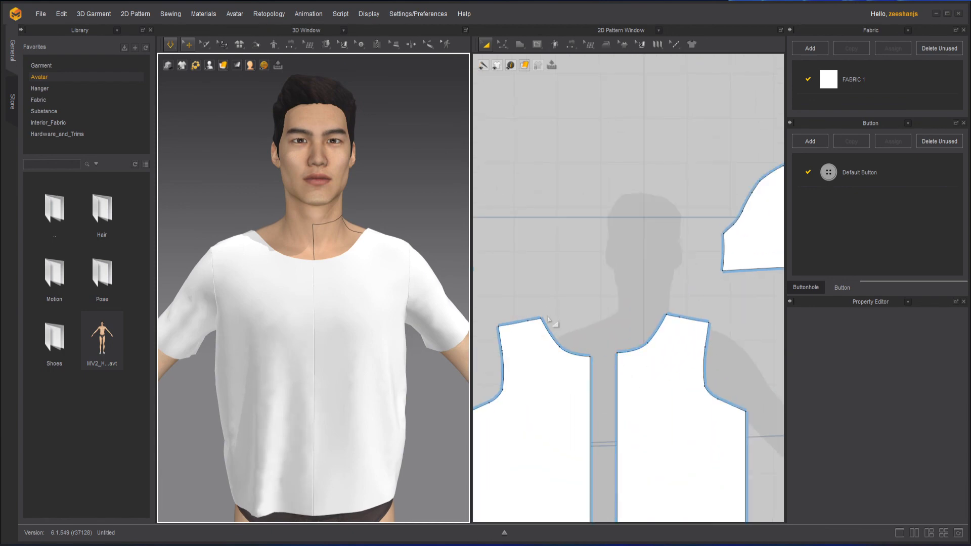
{"action": "scroll", "coordinate": [370, 292], "scroll_direction": "down", "scroll_amount": 2}
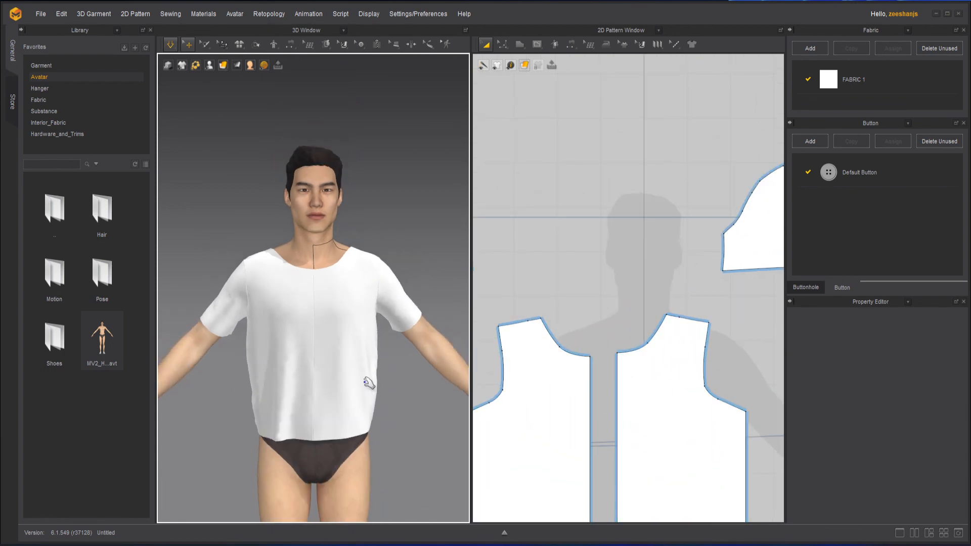
{"action": "mouse_move", "coordinate": [341, 381]}
{"action": "right_mouse_down"}
{"action": "mouse_move", "coordinate": [336, 373]}
{"action": "mouse_move", "coordinate": [342, 384]}
{"action": "right_mouse_up"}
{"action": "key", "text": "space"}
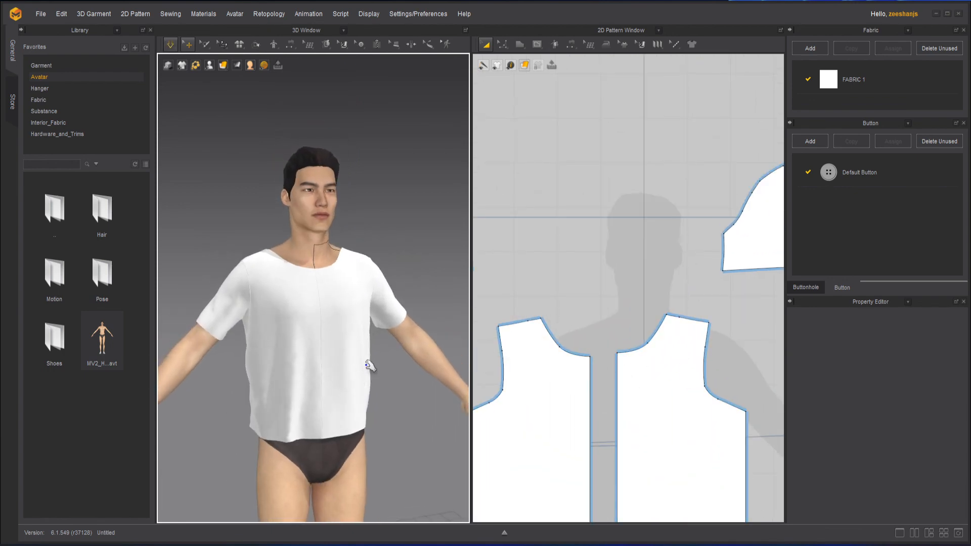
{"action": "right_click_drag", "start_coordinate": [436, 308], "coordinate": [320, 293]}
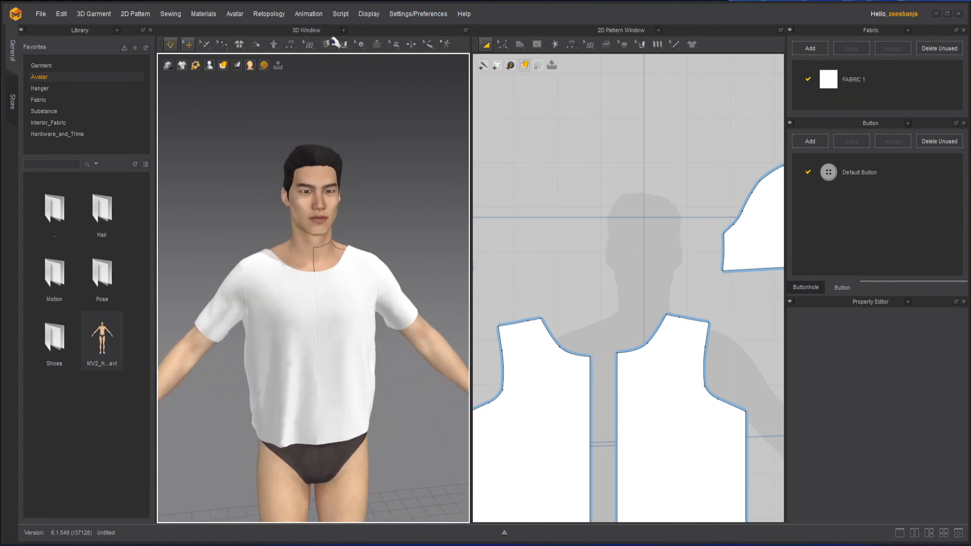
{"action": "right_click_drag", "start_coordinate": [429, 199], "coordinate": [406, 211]}
{"action": "mouse_move", "coordinate": [318, 354]}
{"action": "right_mouse_down"}
{"action": "mouse_move", "coordinate": [435, 354]}
{"action": "mouse_move", "coordinate": [312, 355]}
{"action": "right_mouse_up"}
{"action": "scroll", "coordinate": [587, 378], "scroll_direction": "down", "scroll_amount": 5}
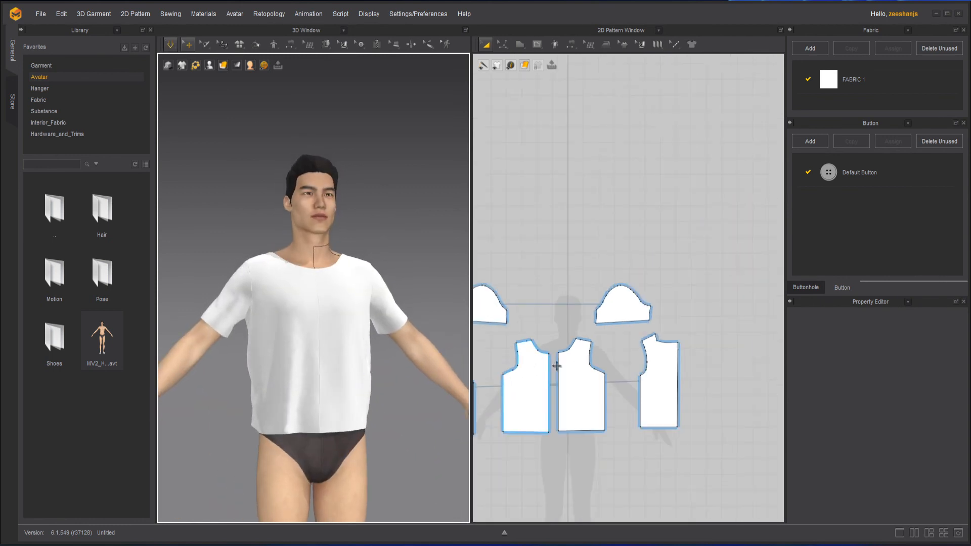
{"action": "middle_click_drag", "start_coordinate": [679, 336], "coordinate": [688, 331]}
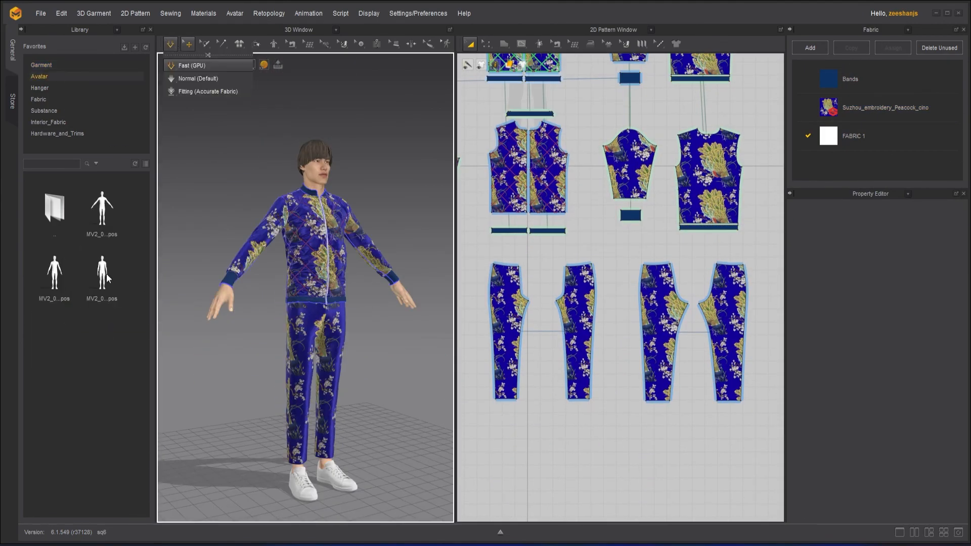
Step: Apply the standing pose with lowered arms from the avatar pose library to the avatar wearing the embroidered tracksuit
{"action": "double_click", "coordinate": [106, 274]}
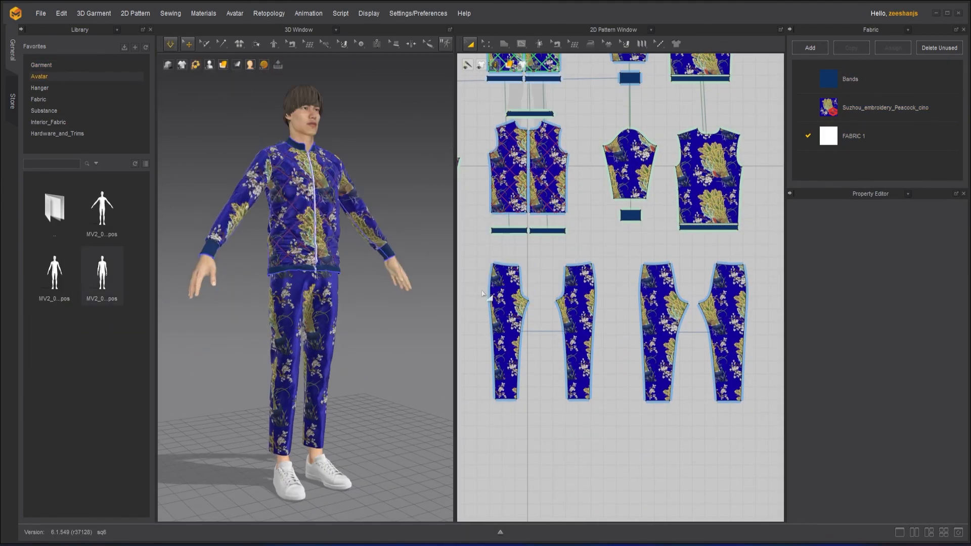
{"action": "right_click_drag", "start_coordinate": [405, 338], "coordinate": [389, 344]}
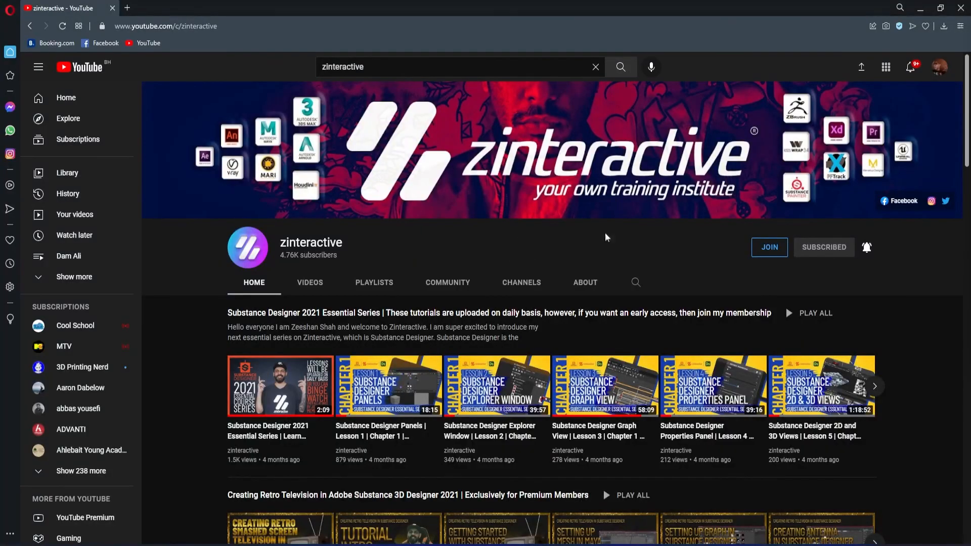
Step: In the browser, open the zinteractive channel's membership options and view the Zi Early Bird Level
{"action": "left_click", "coordinate": [780, 246]}
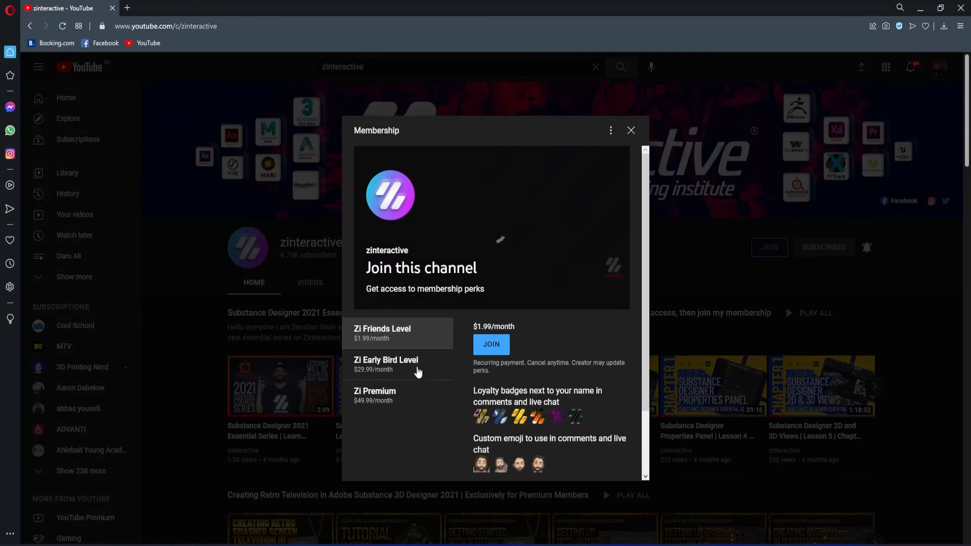
{"action": "left_click", "coordinate": [418, 372]}
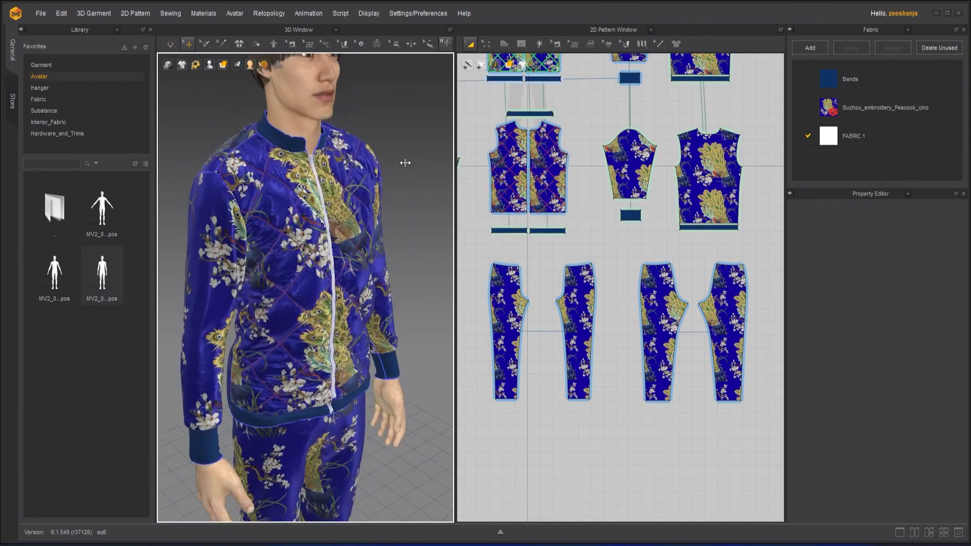
{"action": "scroll", "coordinate": [412, 162], "scroll_direction": "up", "scroll_amount": 3}
{"action": "scroll", "coordinate": [409, 227], "scroll_direction": "down", "scroll_amount": 3}
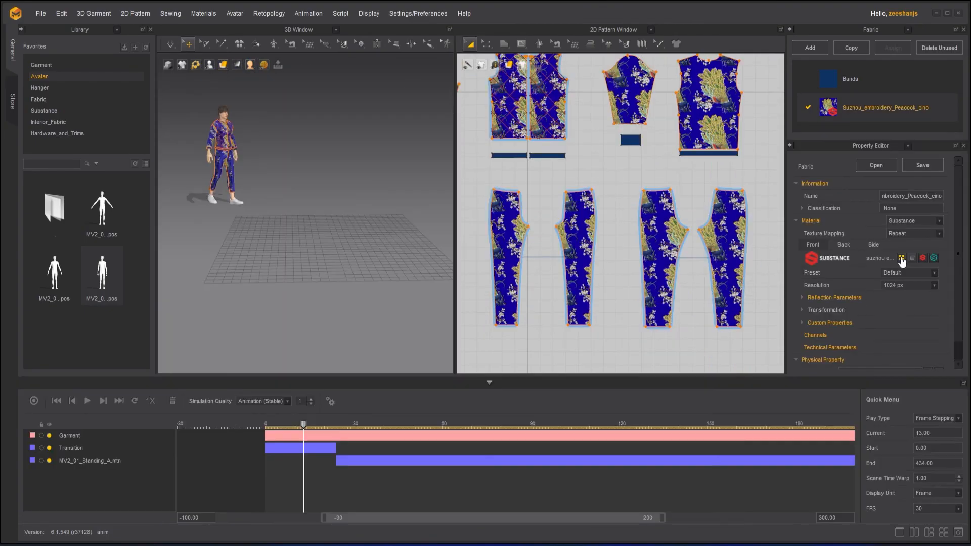
Step: Load the Suzhou embroidery peacock Substance file as the front material of the garment's fabric
{"action": "left_click", "coordinate": [902, 258]}
{"action": "left_click", "coordinate": [288, 162]}
{"action": "left_click", "coordinate": [526, 371]}
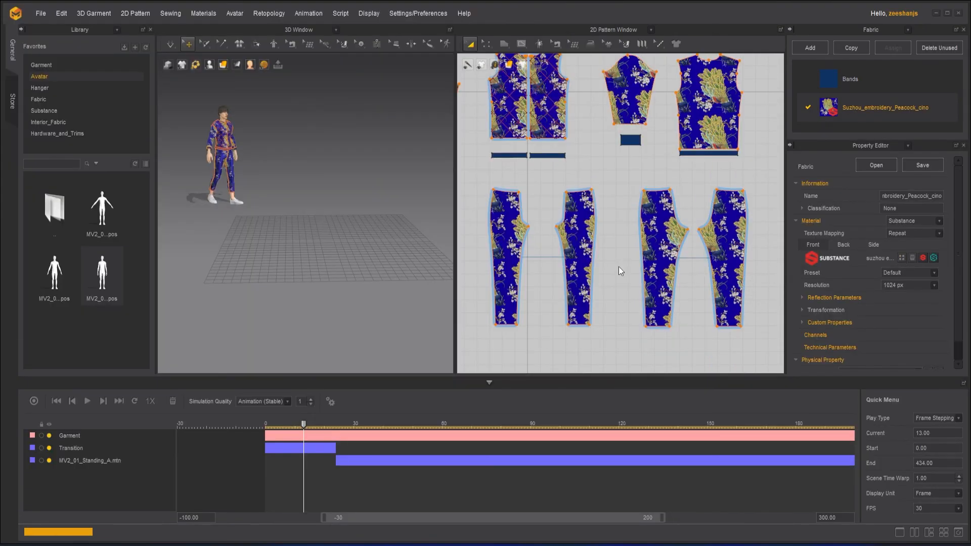
Step: Assign the Floral2 fabric to the four trouser patterns and select the front body patterns
{"action": "key", "text": "Return"}
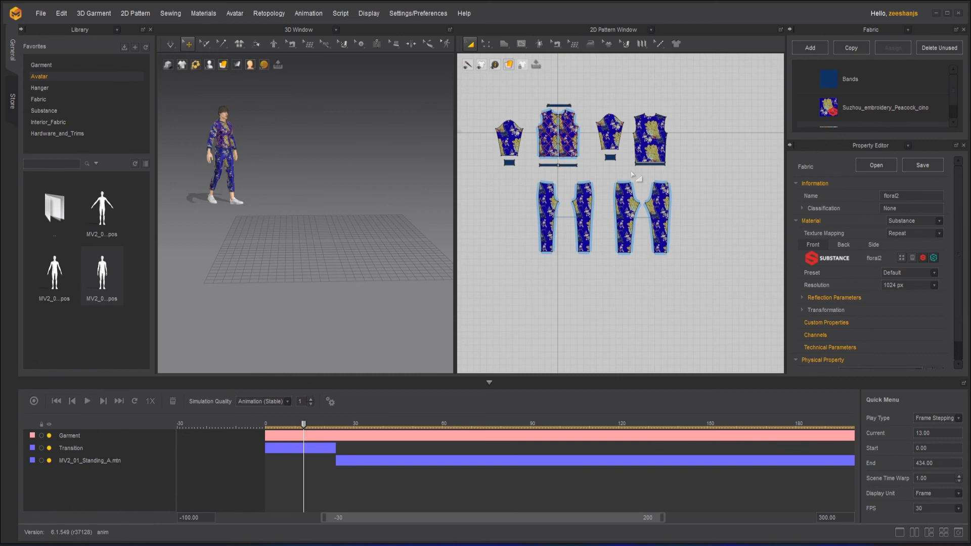
{"action": "left_click_drag", "start_coordinate": [698, 273], "coordinate": [513, 175]}
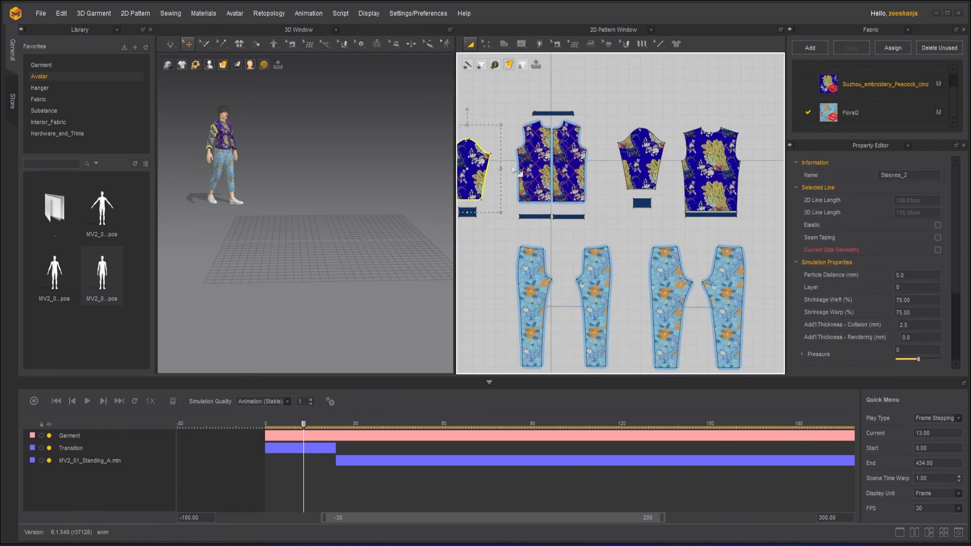
{"action": "left_click", "coordinate": [561, 156]}
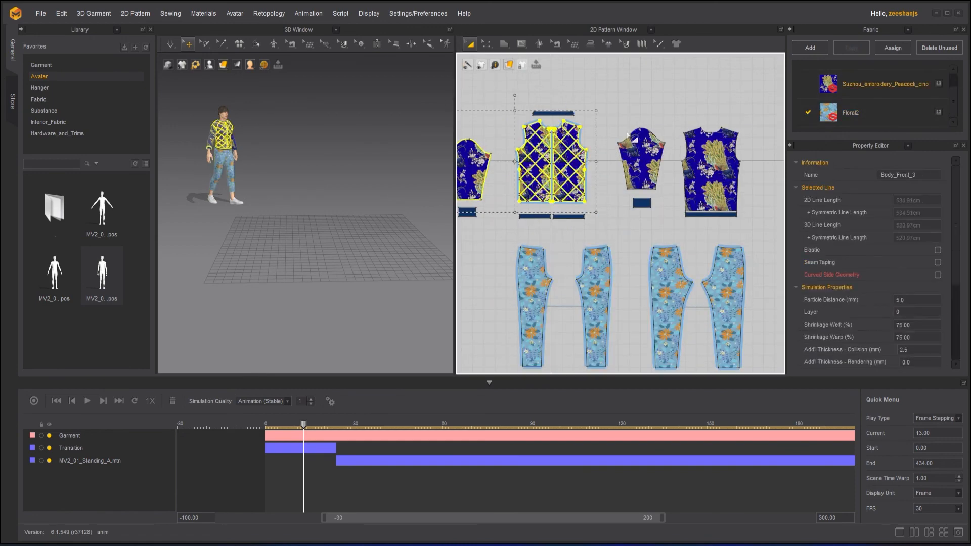